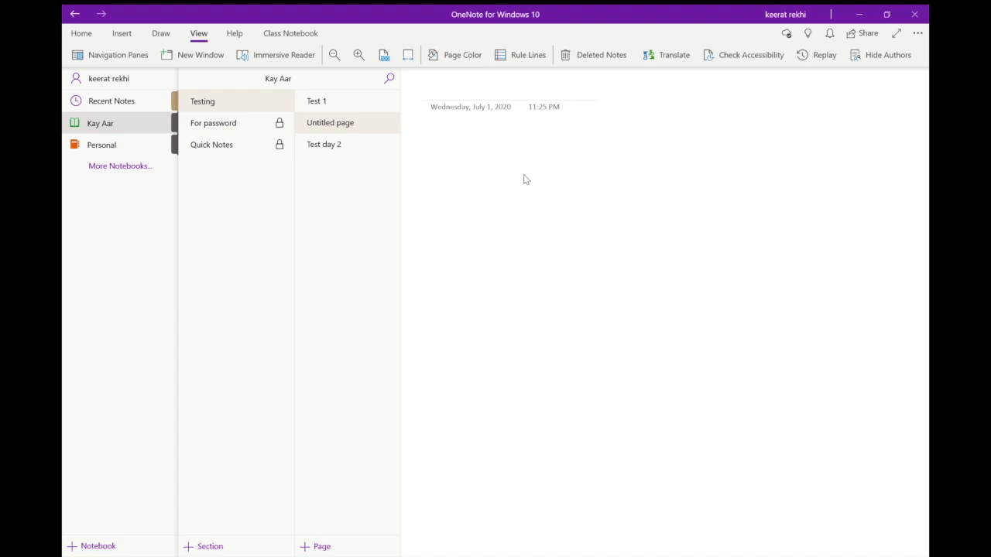
click(81, 34)
click(70, 79)
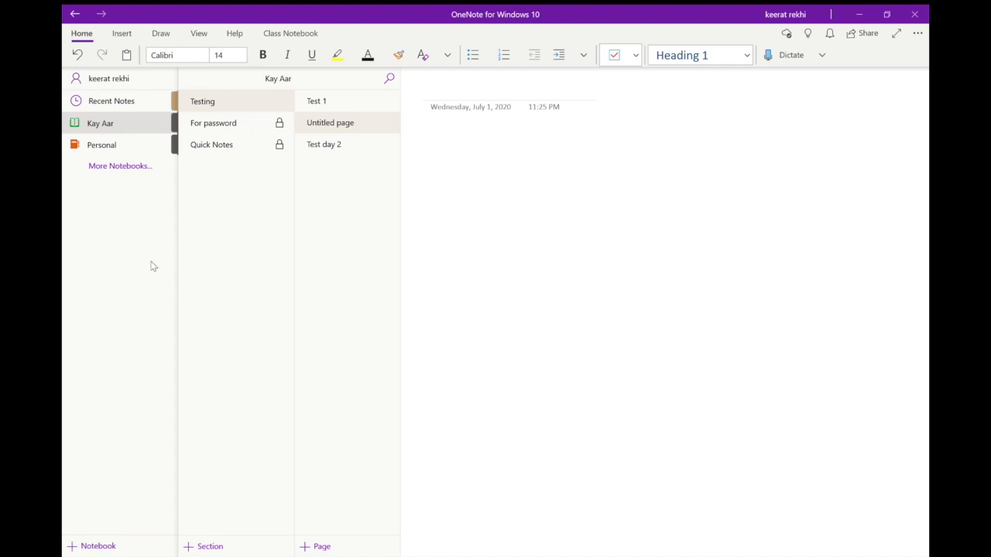
click(96, 546)
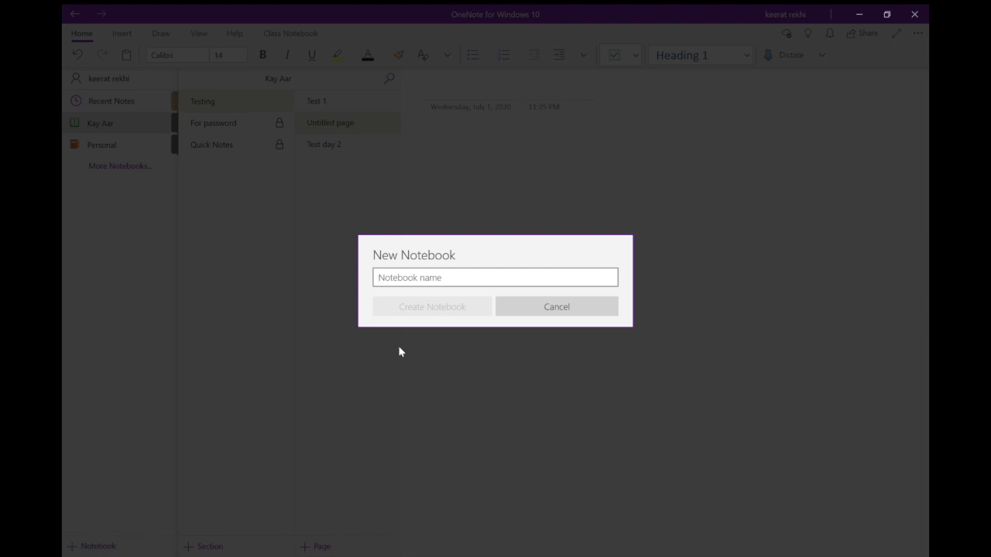
click(535, 303)
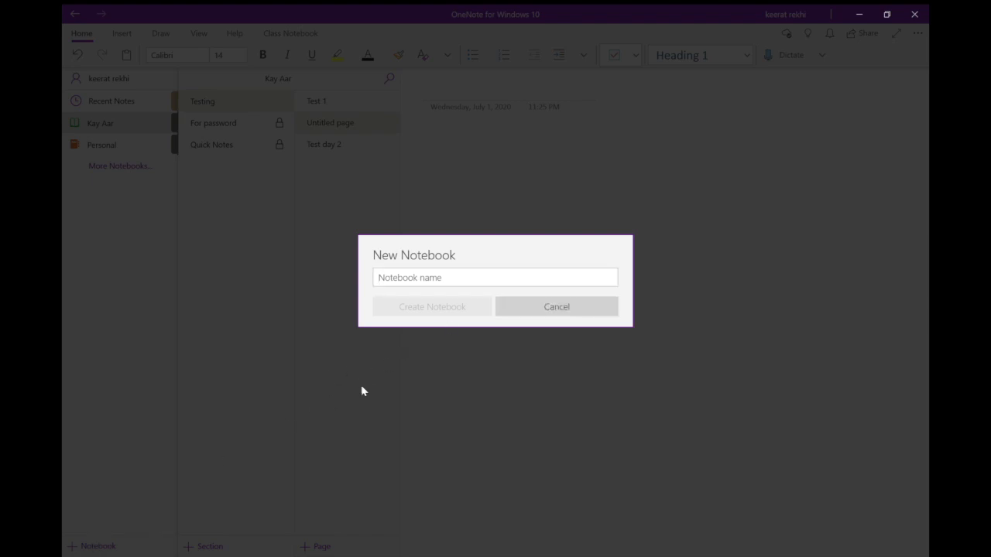
click(540, 313)
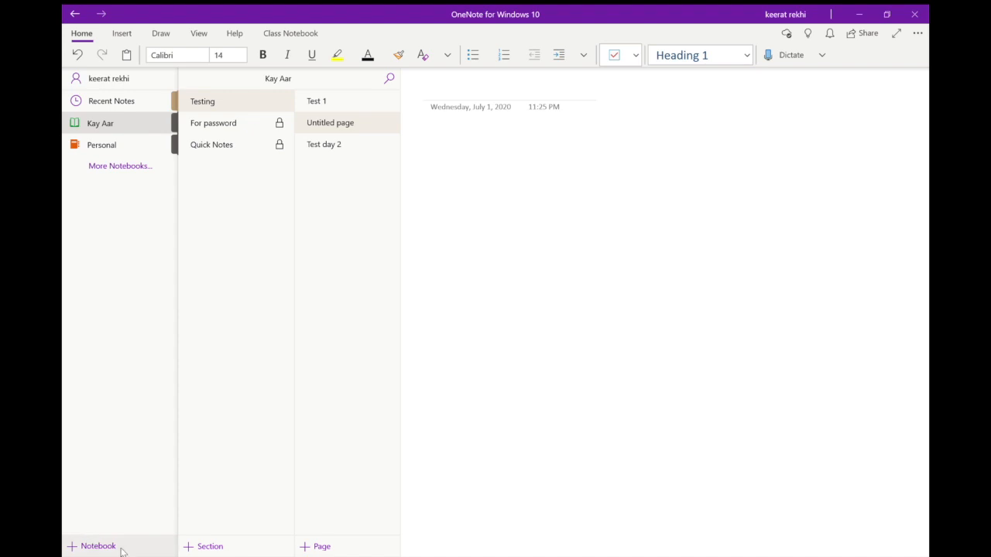
Create a new notebook named ONLINE SOLUTION.
click(89, 541)
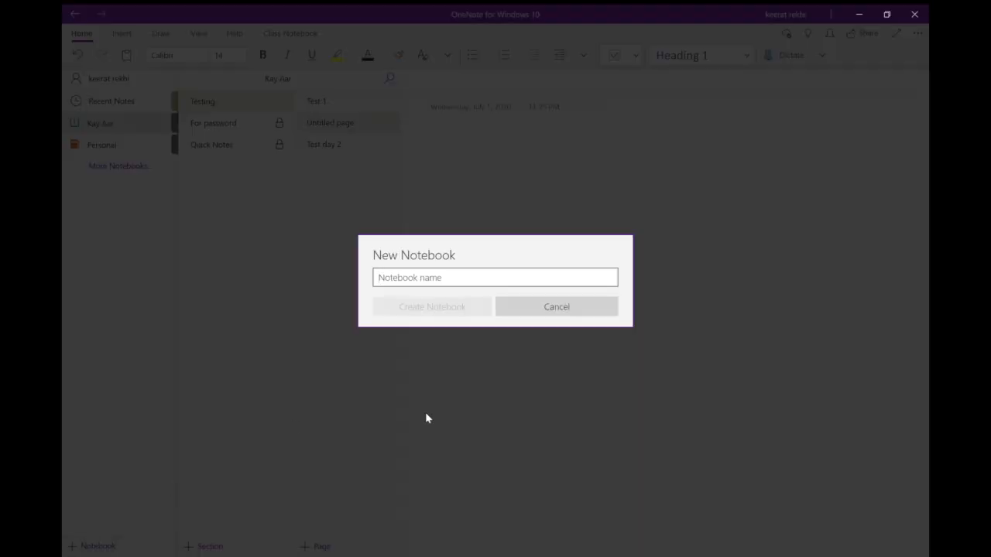
text(ONLINE)
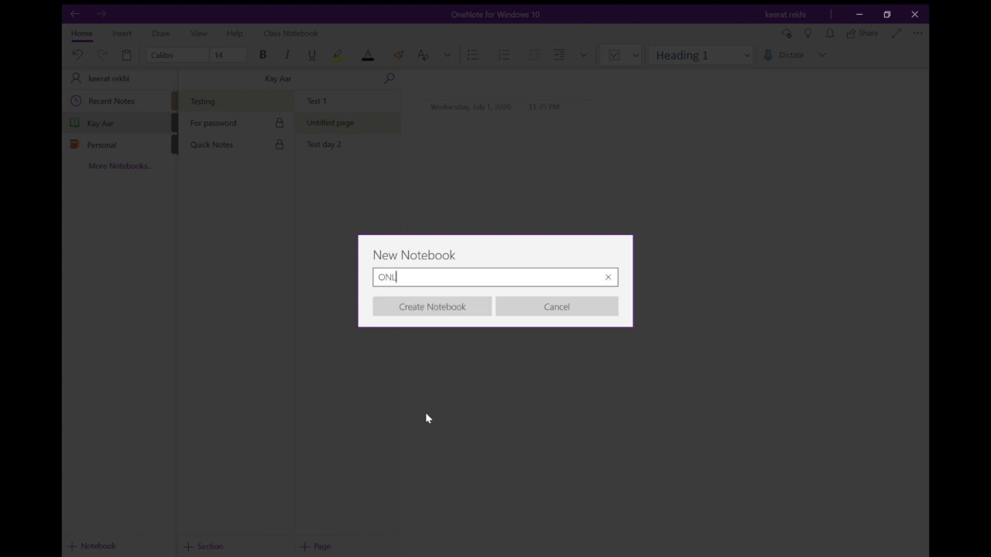
text( SOLUTION)
key(Return)
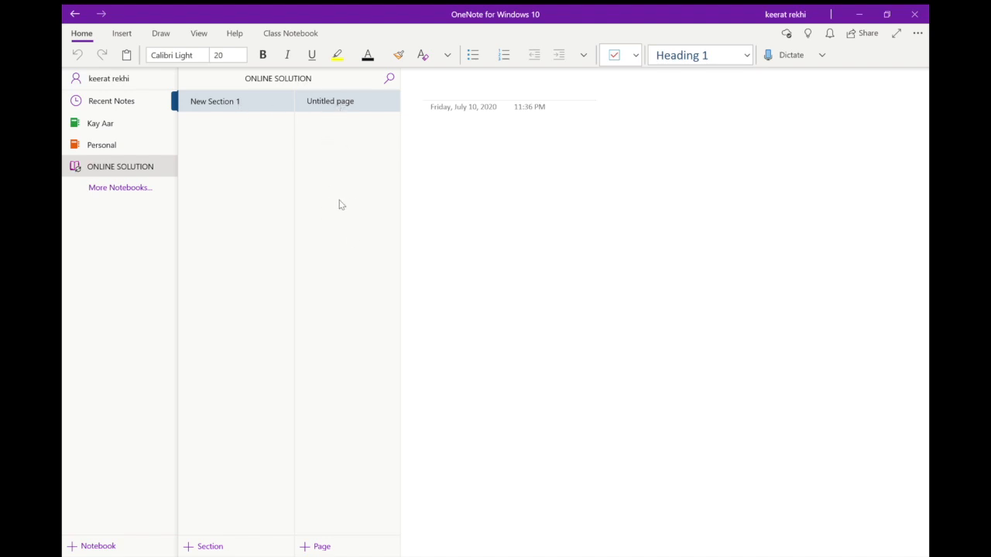
click(475, 93)
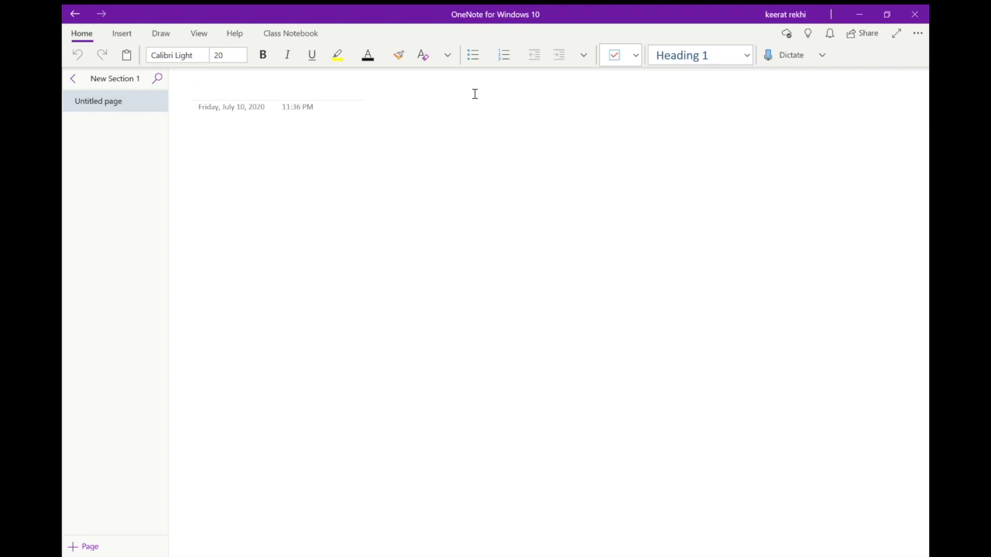
click(73, 79)
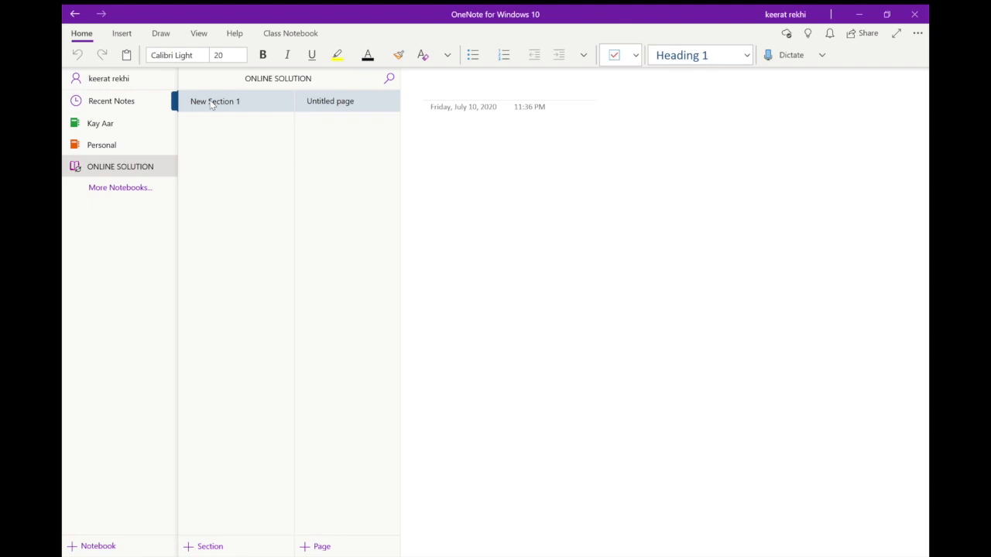
click(212, 102)
click(73, 78)
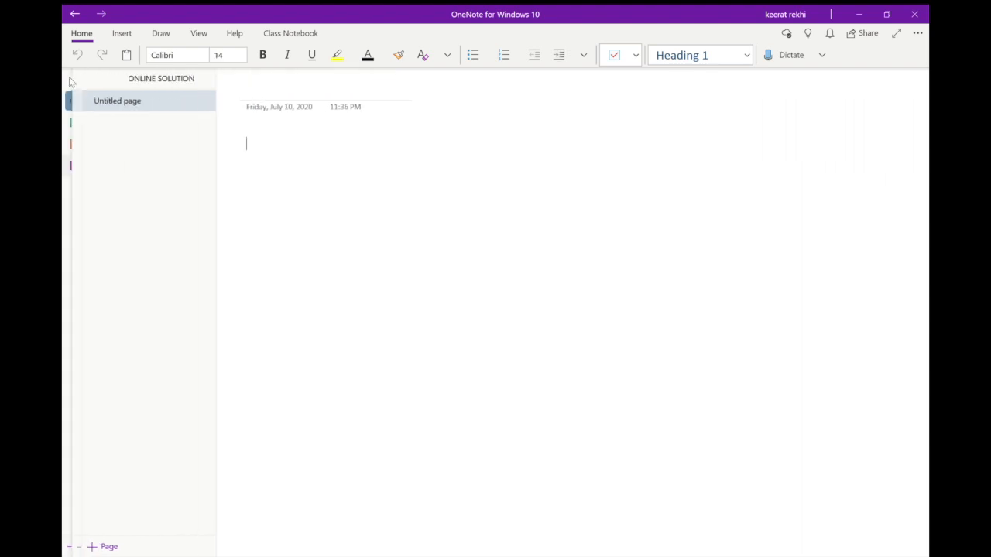
Rename the ONLINE SOLUTION notebook's section, New Section 1, as topic-1.
right_click(195, 101)
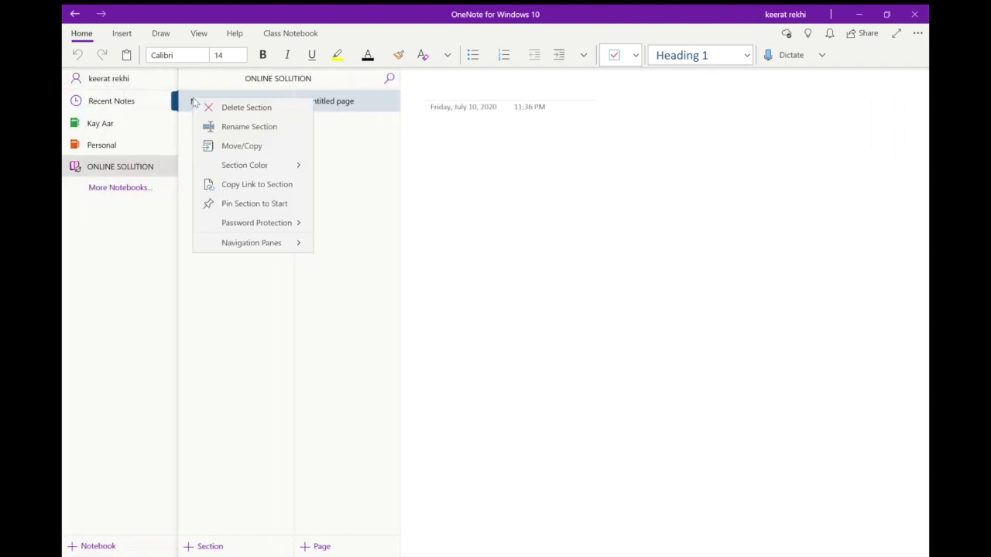
click(241, 128)
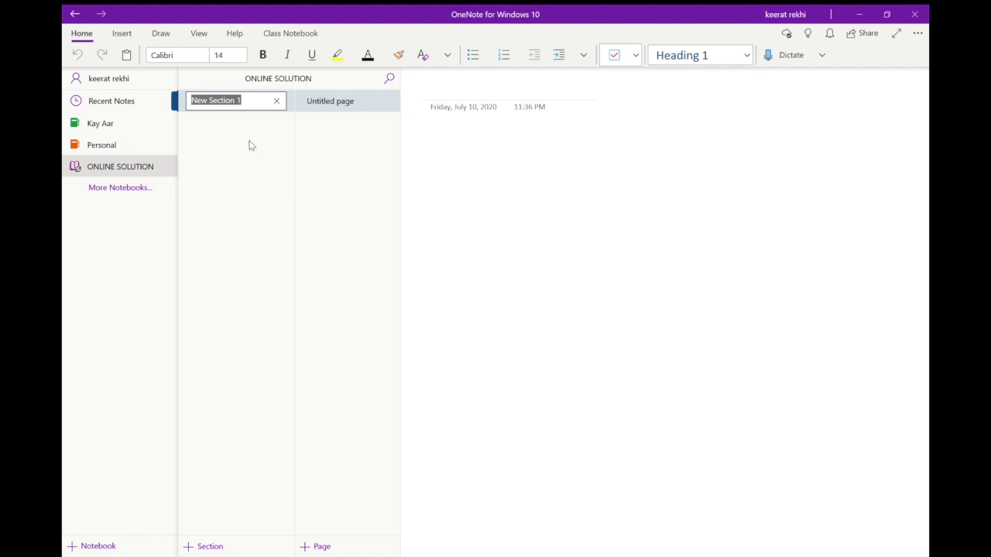
key(BackSpace)
text(topic-1)
key(Return)
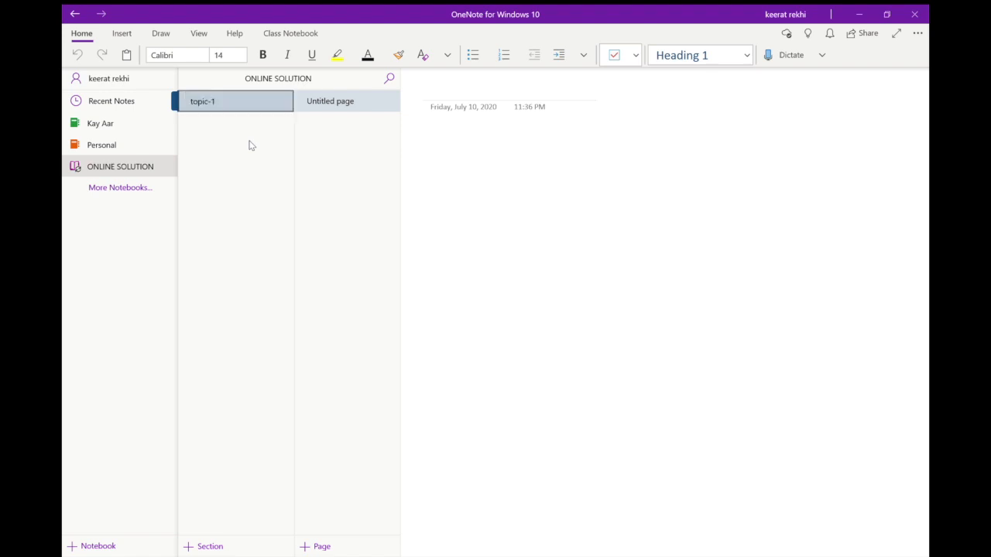
Title the untitled page in the topic-1 section Lecture-1.
click(334, 106)
click(269, 94)
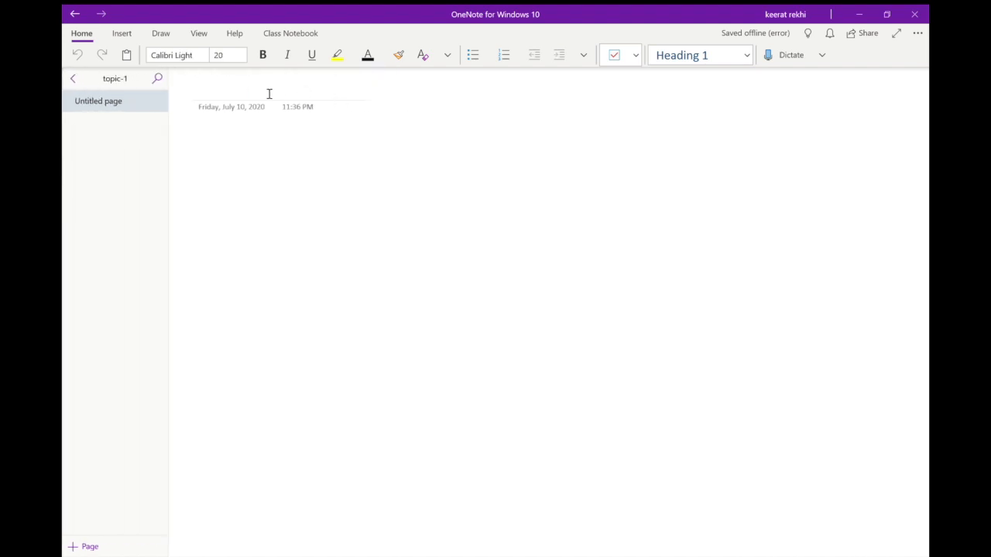
text(Lecture-1)
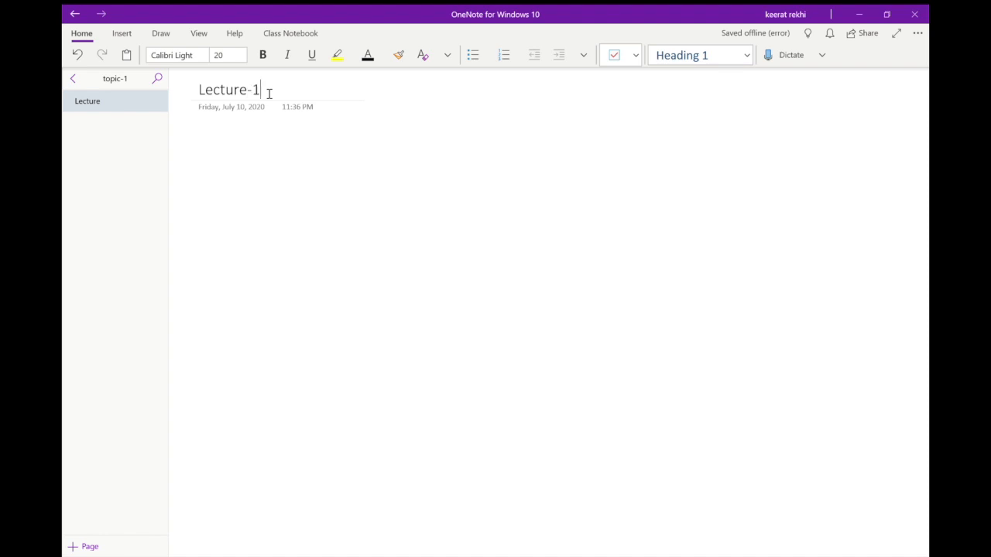
click(244, 173)
Try horizontal rule lines and a square grid as the background of the Lecture-1 page.
click(137, 36)
click(186, 35)
click(518, 54)
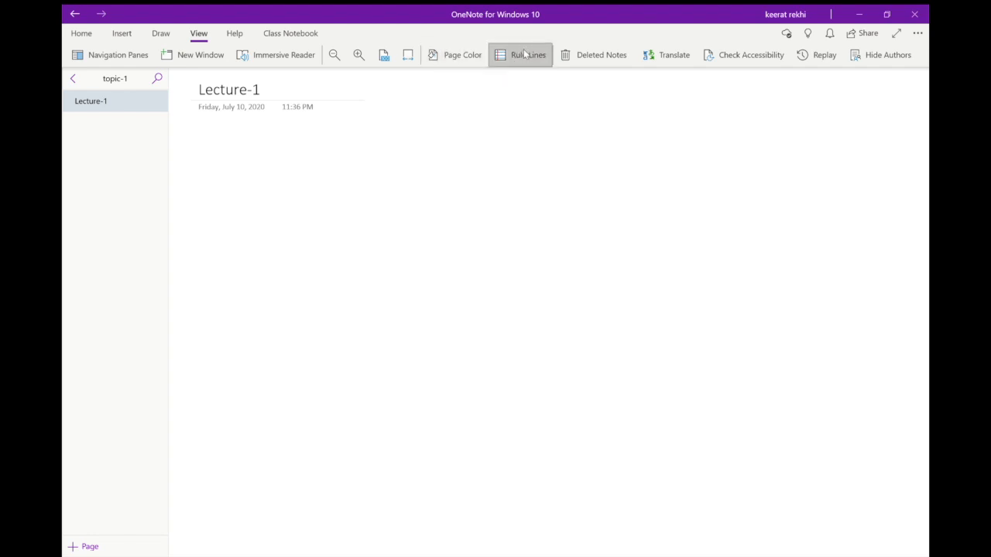
click(537, 97)
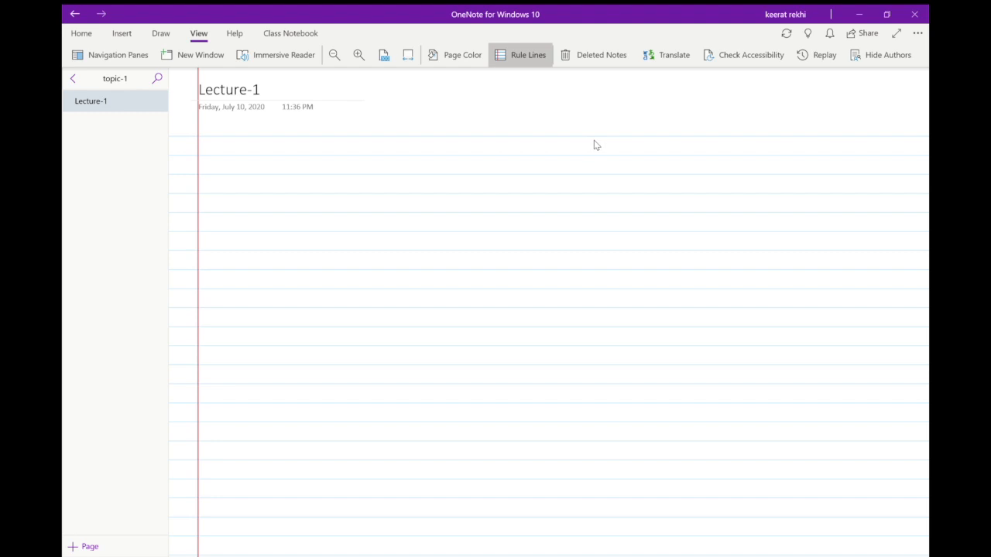
click(542, 141)
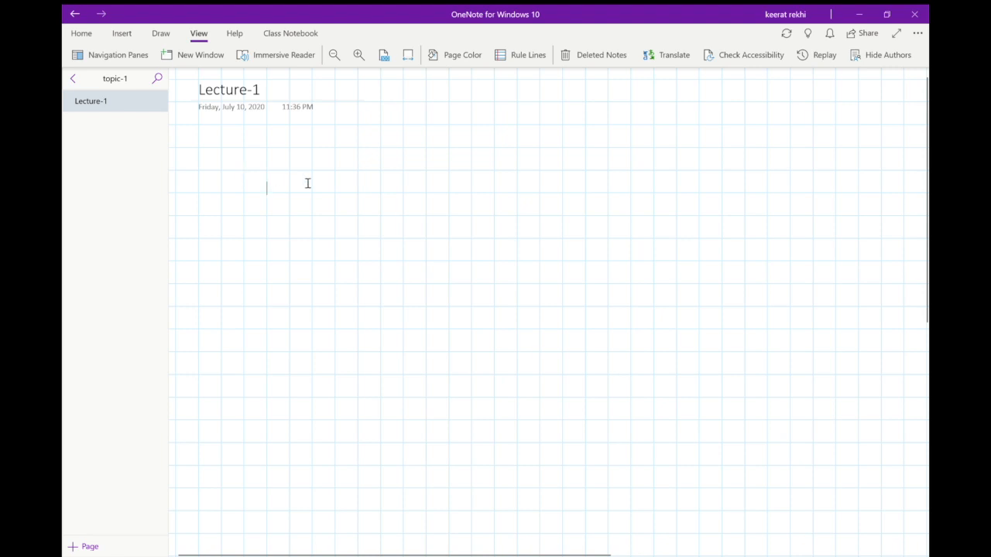
Replace the grid on the Lecture-1 page with horizontal rule lines.
click(506, 66)
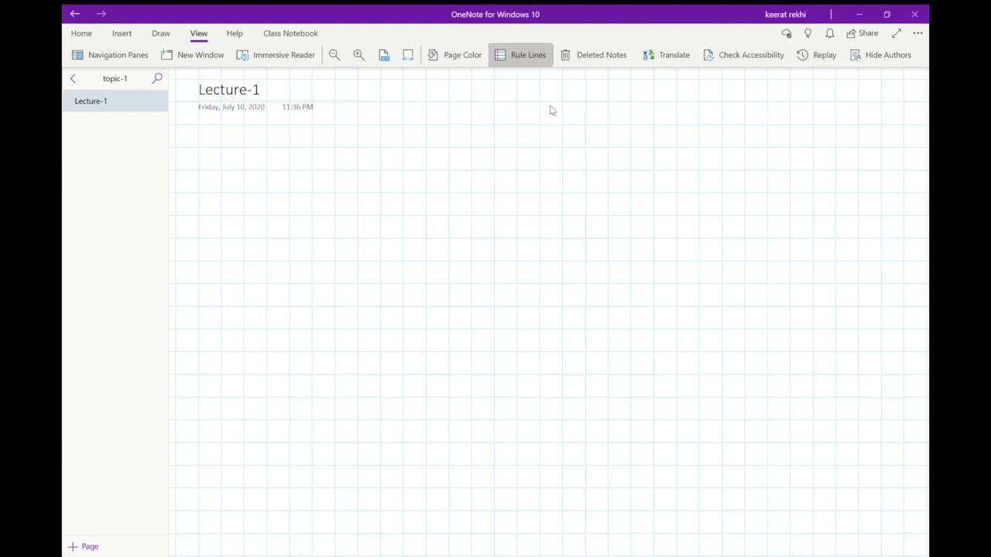
click(552, 110)
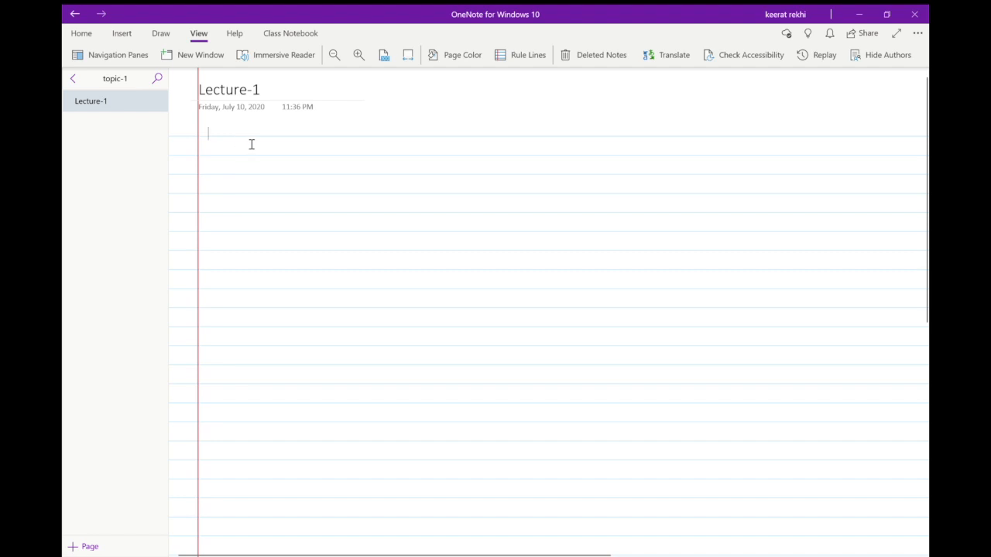
click(82, 33)
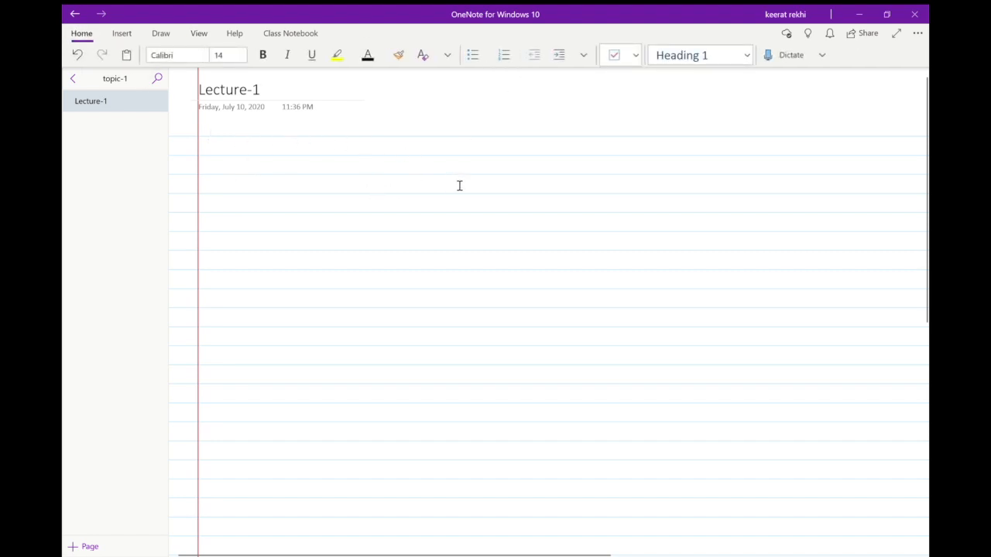
Examine how far the ruled Lecture-1 page extends downward and sideways.
scroll(460, 197, down, 10)
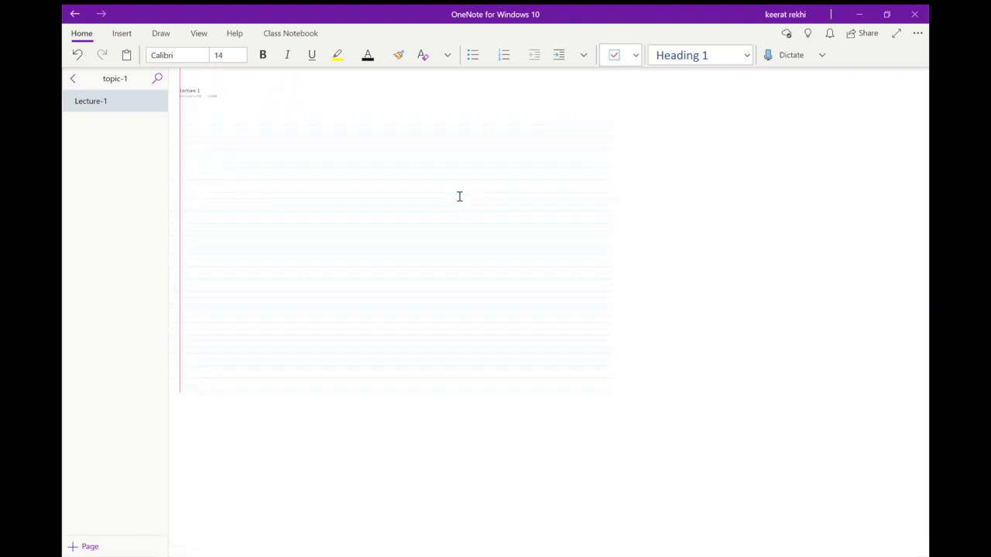
scroll(459, 196, down, 5)
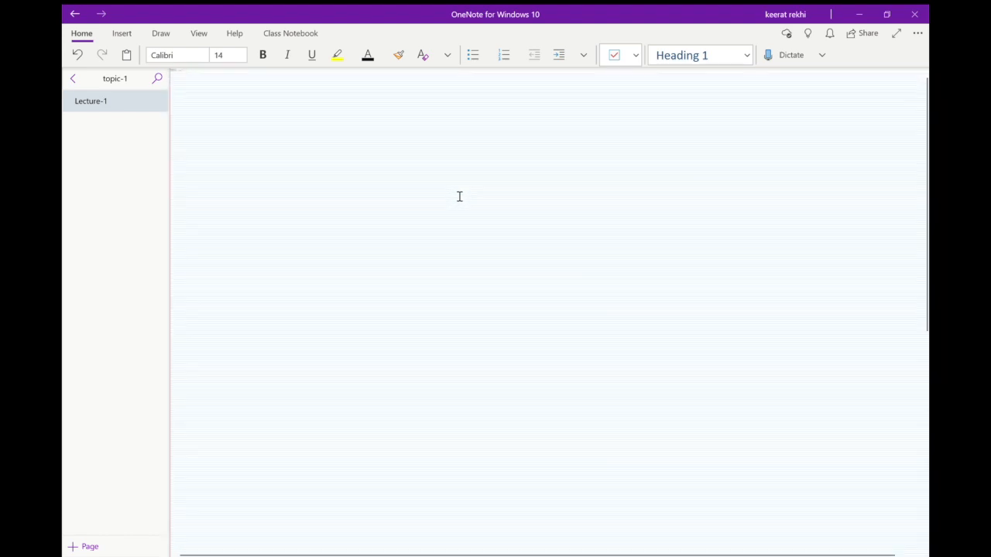
scroll(459, 196, up, 5)
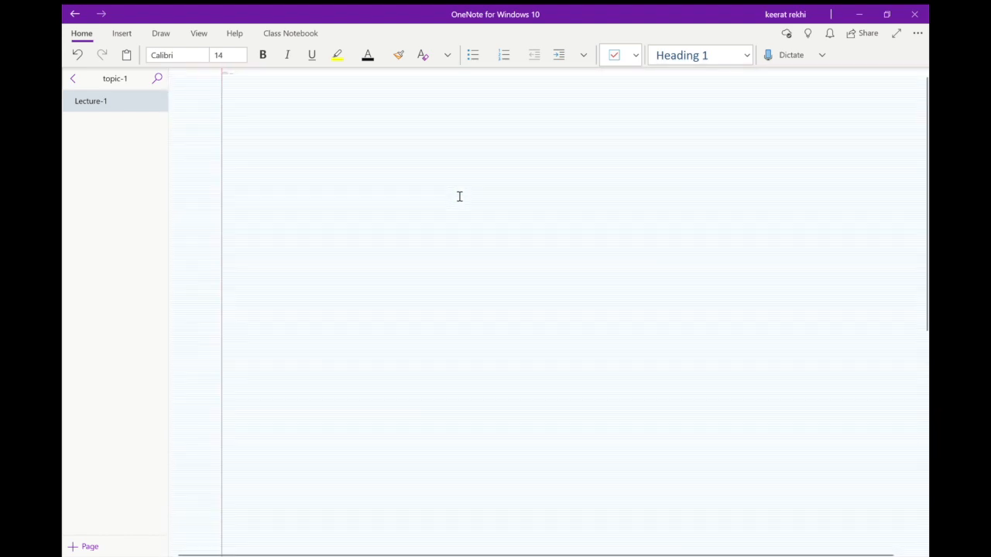
scroll(459, 197, up, 4)
scroll(459, 196, up, 4)
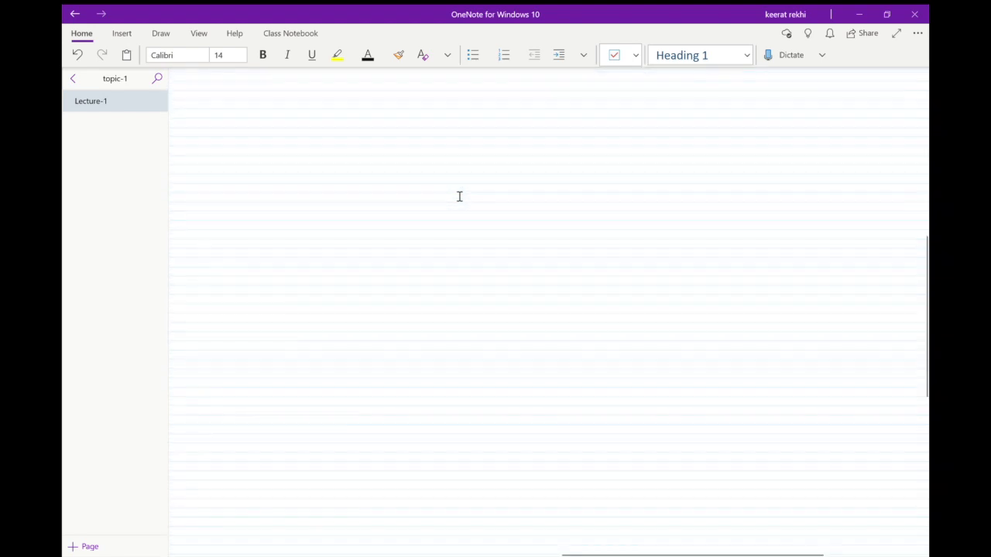
scroll(459, 196, left, 4)
scroll(459, 197, up, 3)
scroll(459, 196, left, 3)
scroll(459, 197, up, 1)
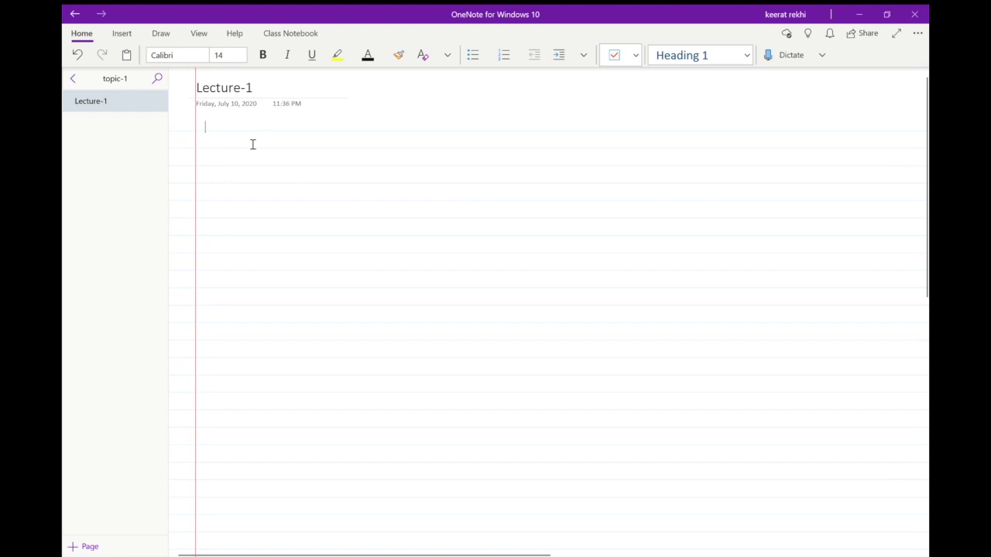
Dictate a short welcome to the OneNote tutorial and online classes series below the Lecture-1 title.
click(213, 147)
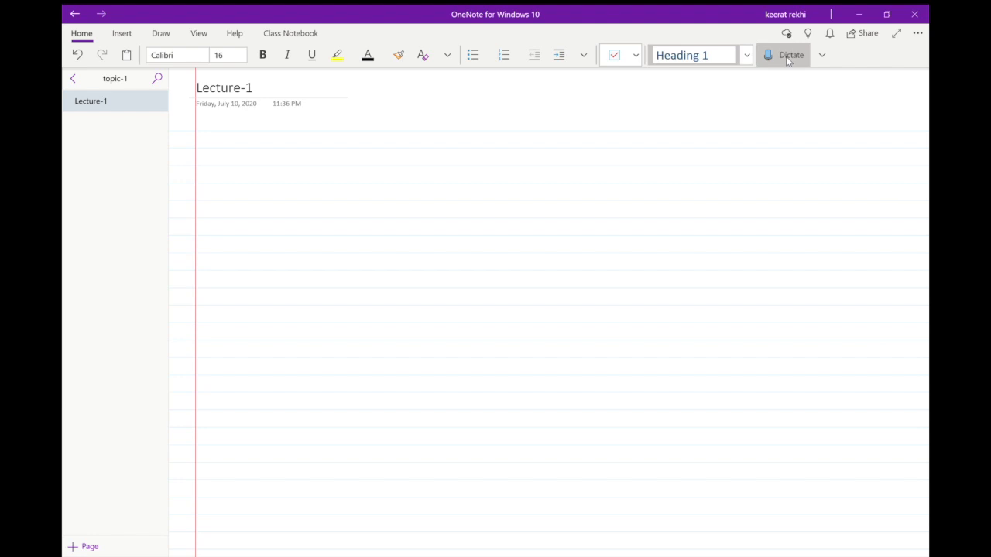
click(788, 61)
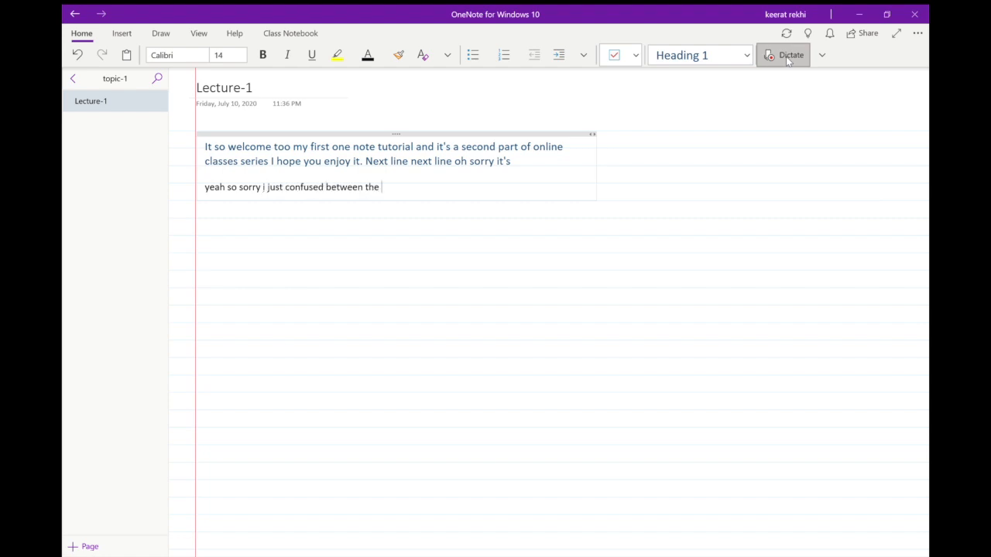
click(788, 61)
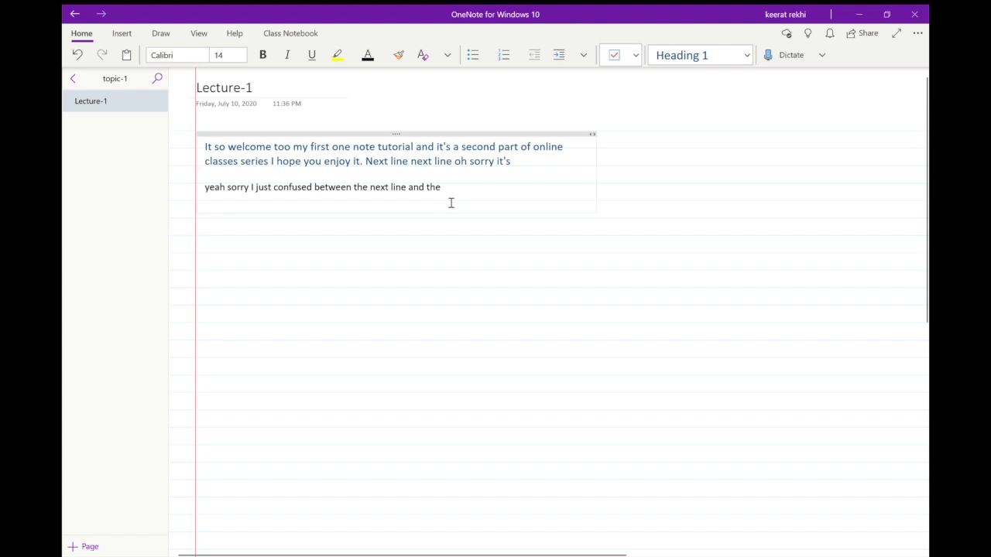
Select the dictated note and move it slightly up and to the right, away from the margin line.
drag(438, 199, 206, 194)
click(498, 195)
triple_click(498, 194)
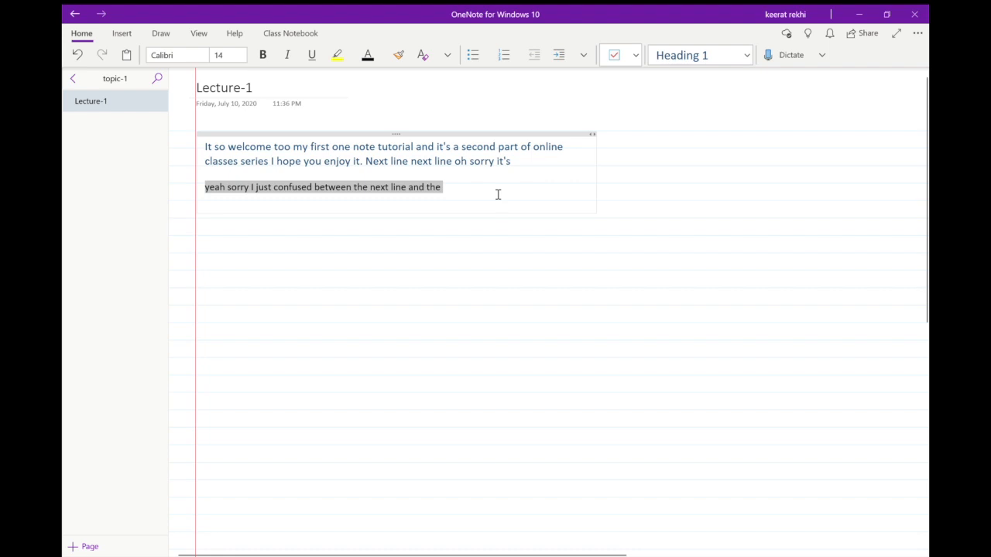
key(ctrl+a)
drag(498, 194, 522, 178)
click(674, 201)
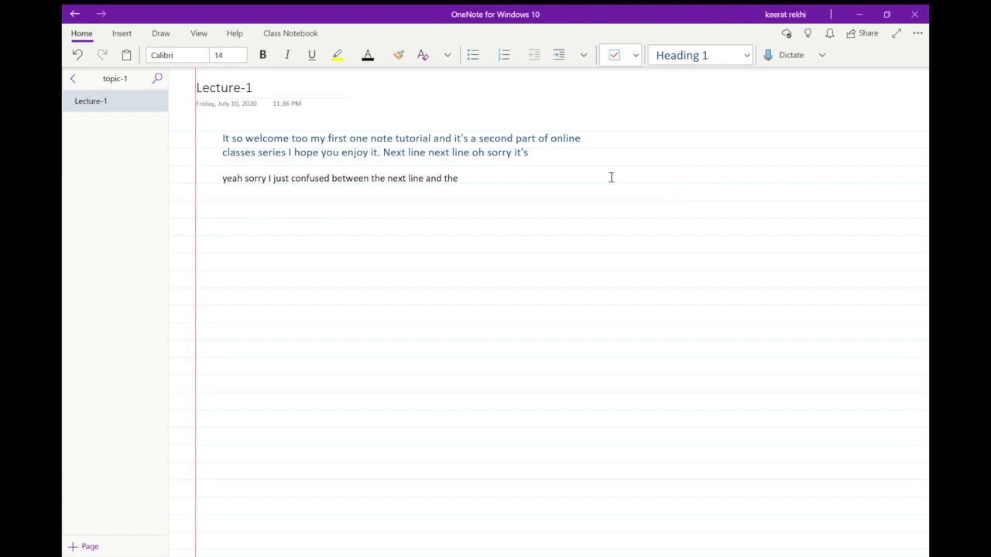
click(555, 162)
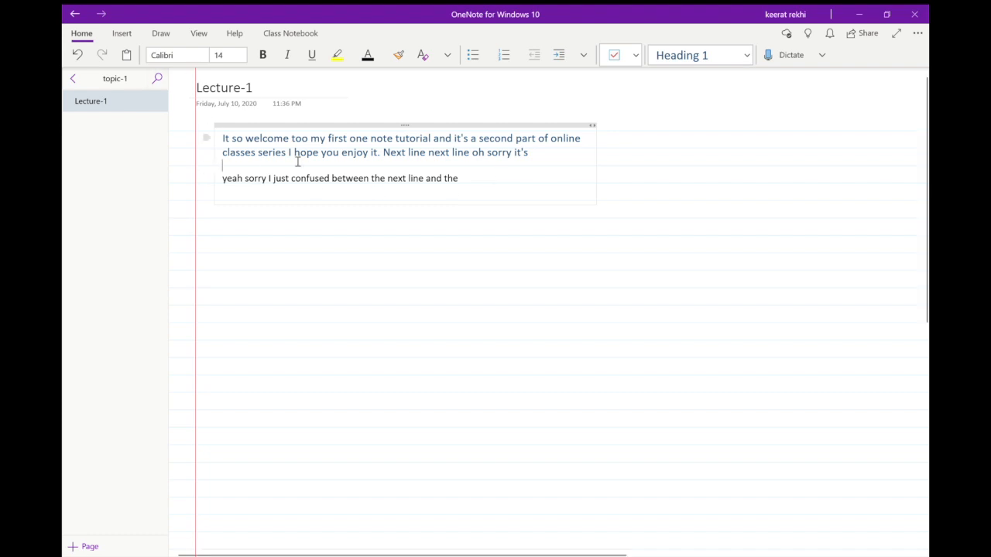
click(403, 241)
click(838, 273)
click(847, 251)
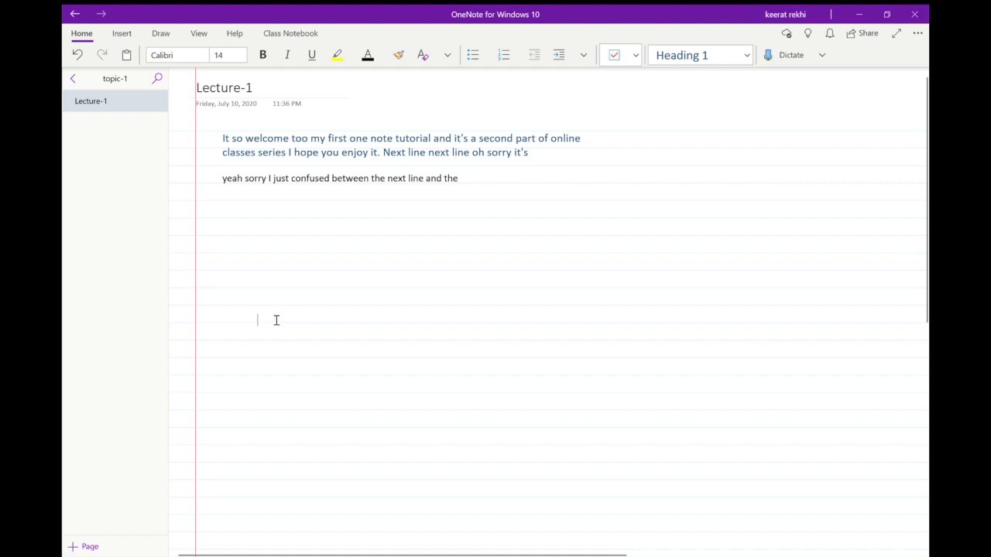
Delete all of the dictated text from the Lecture-1 page.
triple_click(486, 184)
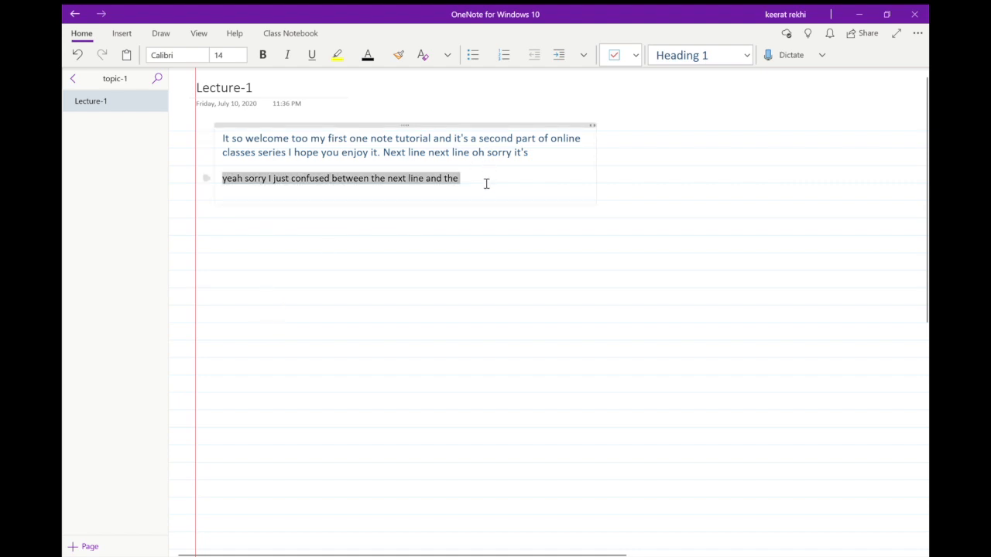
key(ctrl+a)
key(Delete)
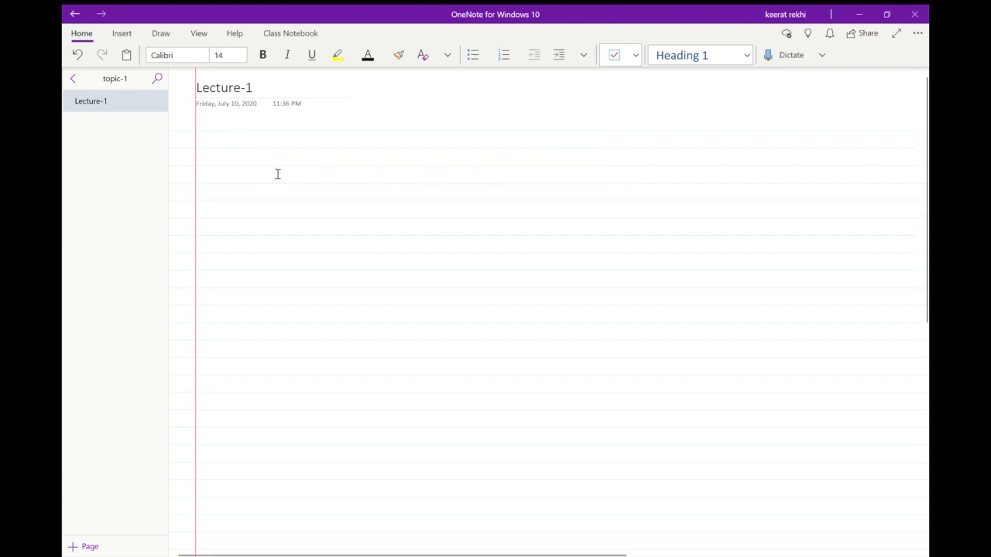
Write the heading "Work to do in this week" on the Lecture-1 page and tag it as Important.
text(Work to do in this w)
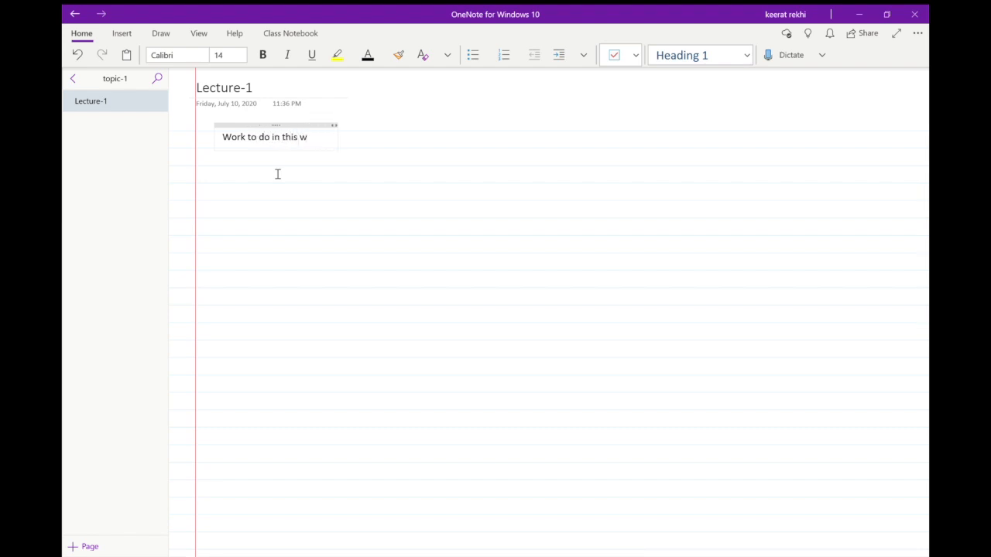
text(eek)
key(ctrl+2)
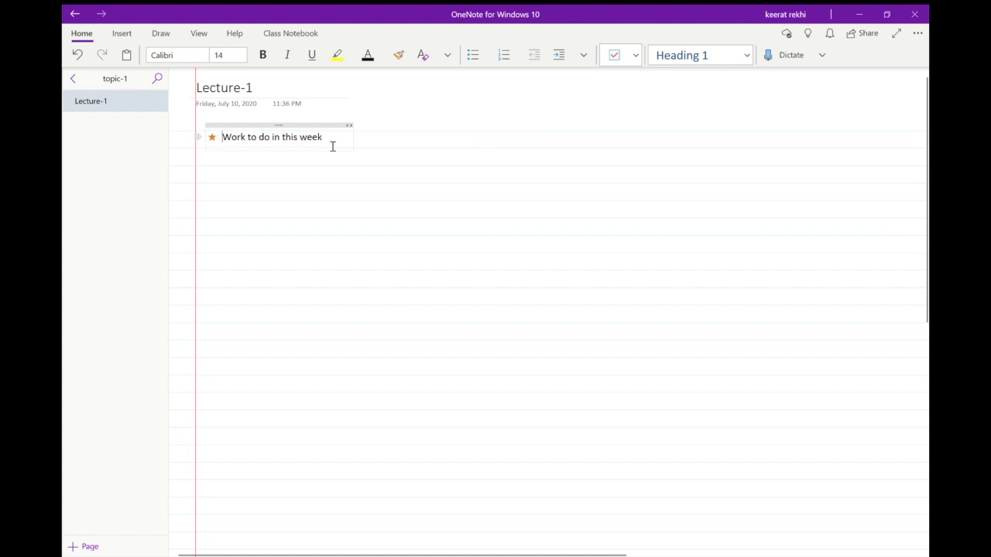
mouse_move(327, 145)
mouse_down()
mouse_move(159, 84)
mouse_move(292, 143)
mouse_move(326, 142)
mouse_up()
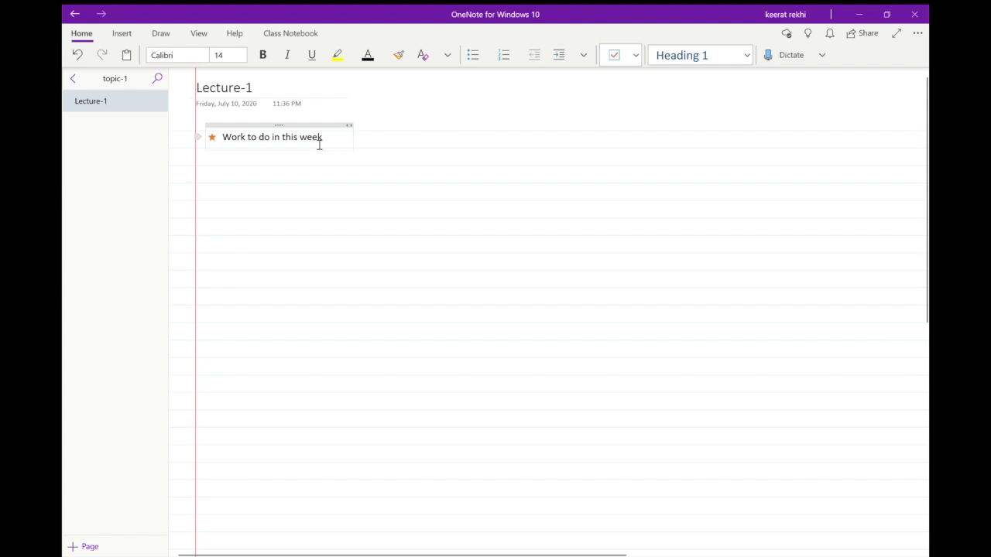
Search all notebooks for the "Important" tag, jump to the tagged heading on Lecture-1, and close the search.
click(158, 78)
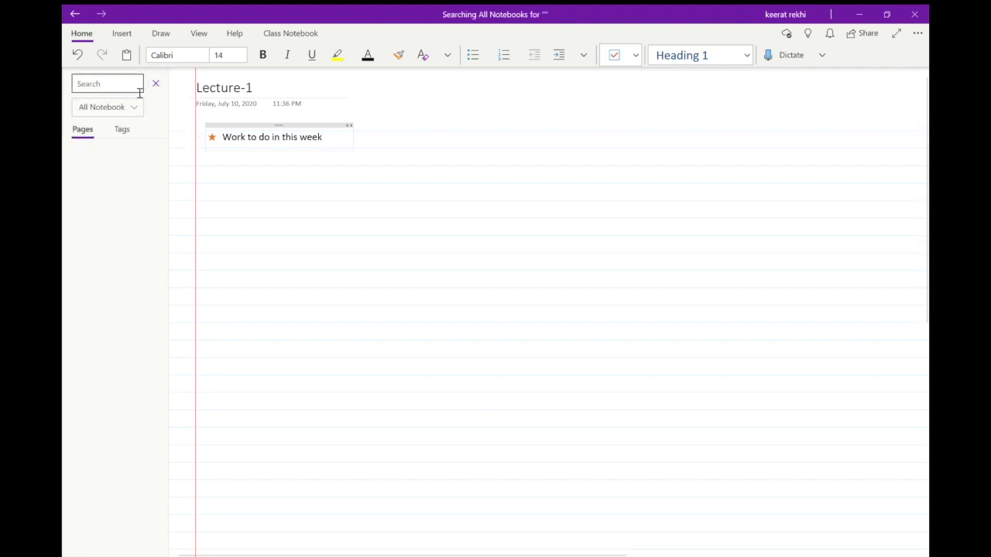
click(112, 203)
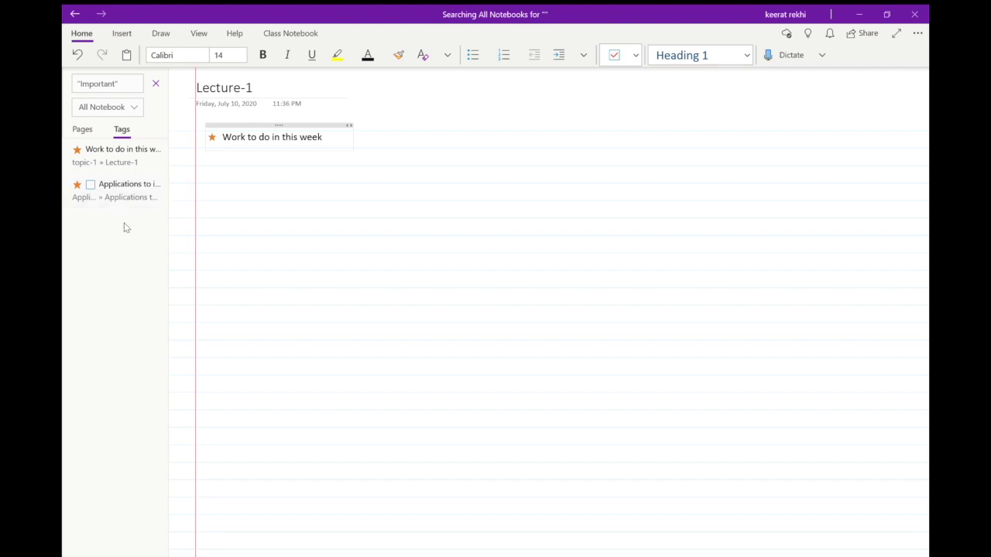
click(141, 164)
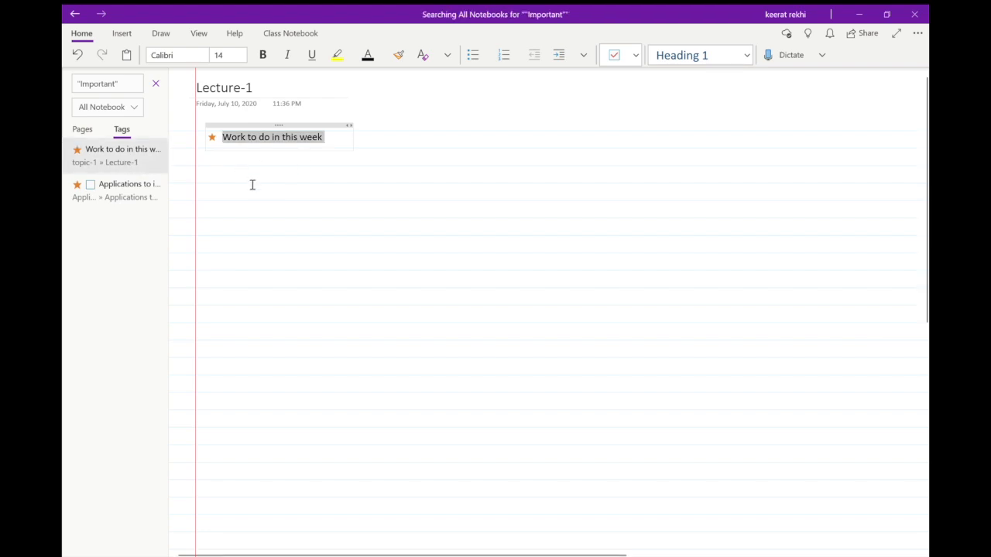
click(155, 83)
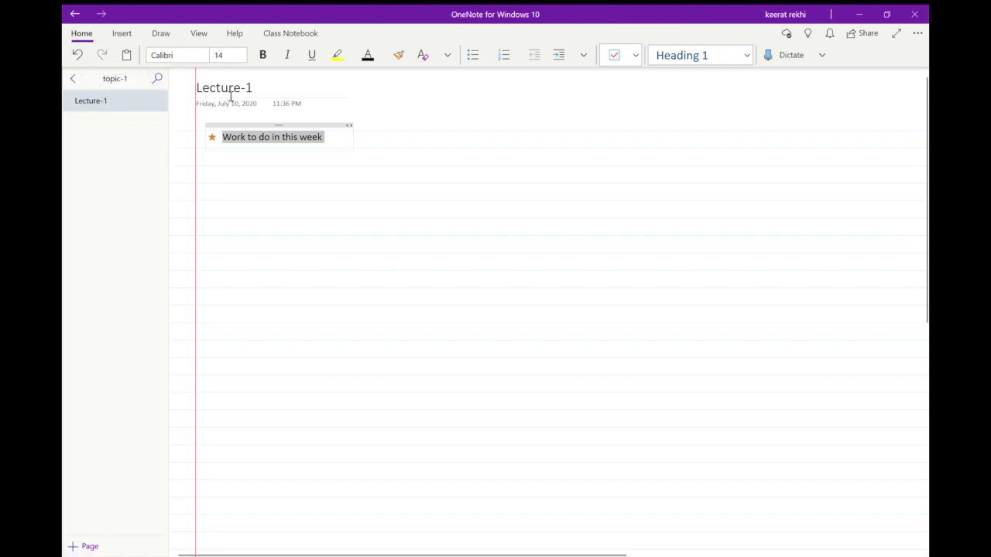
List below the heading: Complete My homework, Make notes of science, Laptop repair, Order groceries, Complete my pending work of all subjects.
click(348, 137)
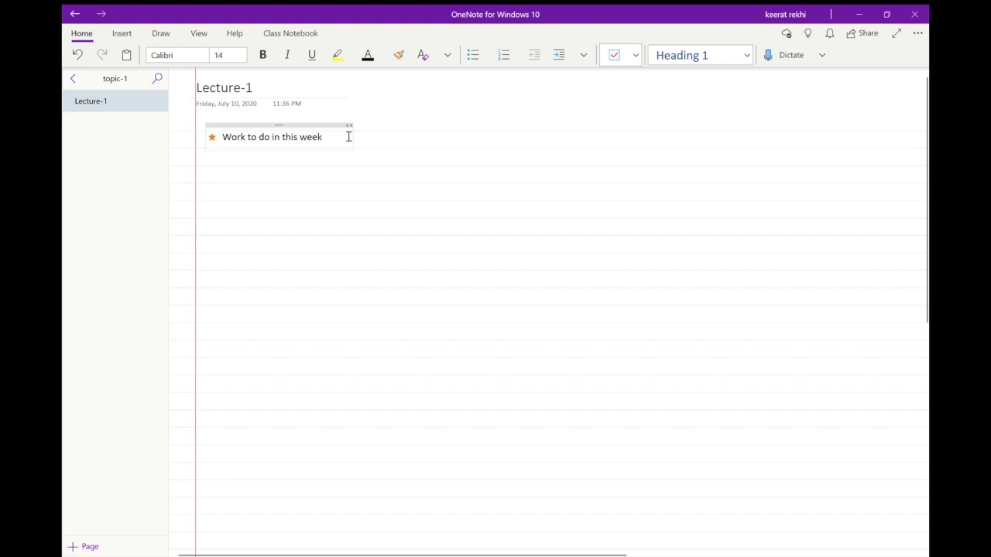
key(Return)
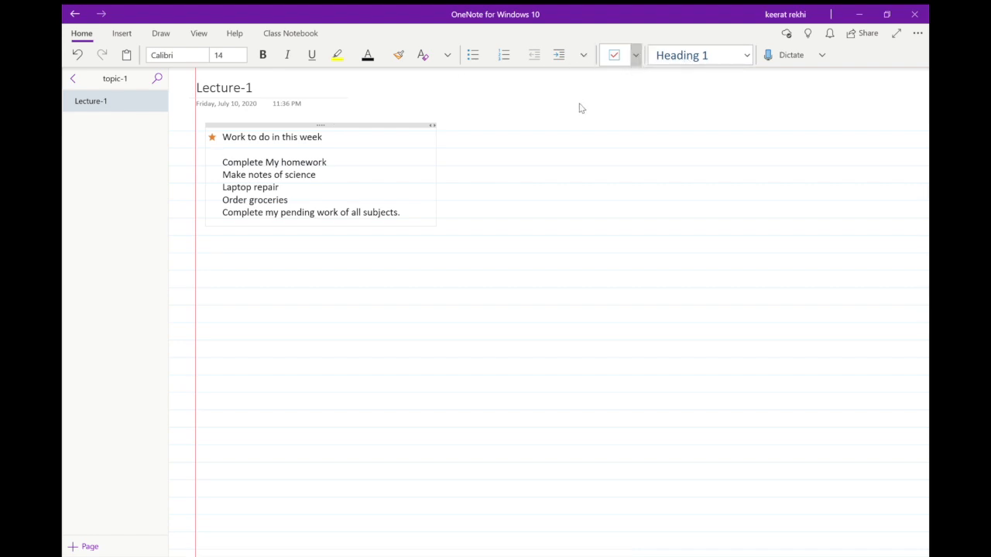
Apply the To Do tag to all five task lines below the heading.
key(ctrl+1)
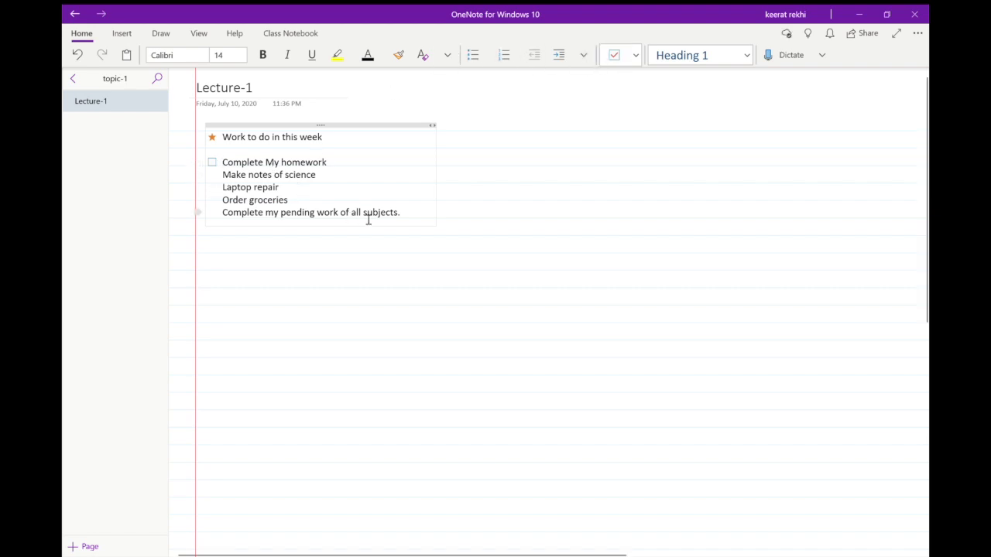
drag(372, 215, 230, 172)
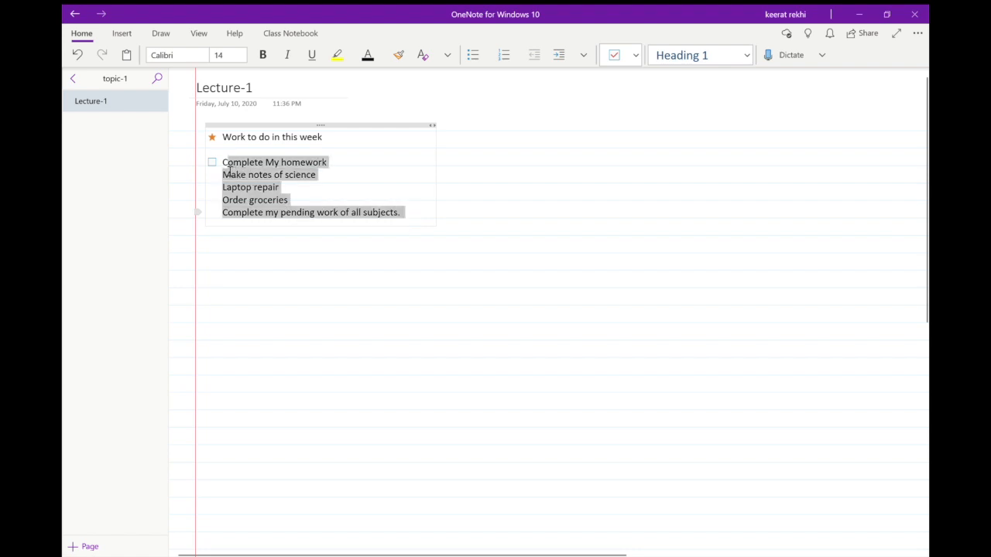
click(626, 64)
click(506, 188)
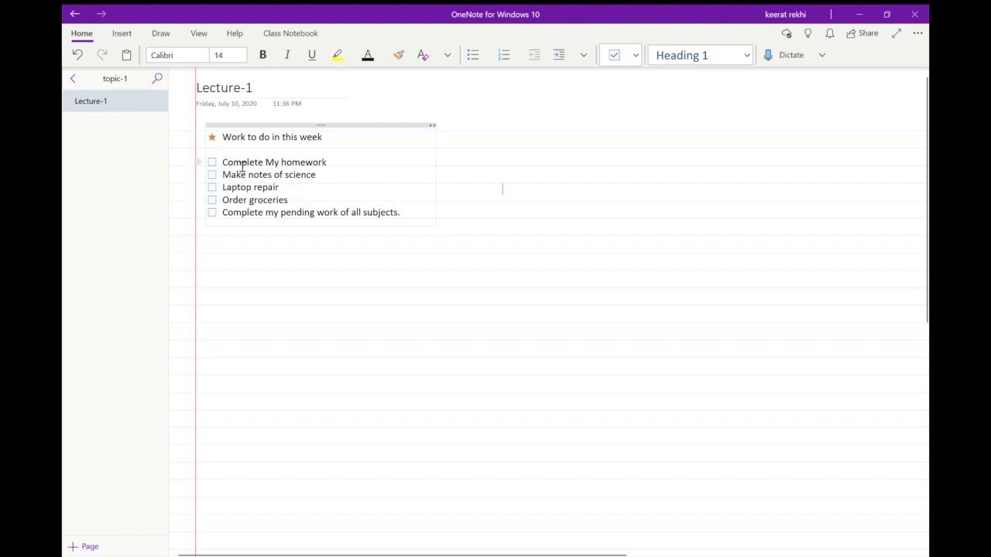
Check off the homework, science notes, laptop repair and groceries tasks, leaving the pending work task open.
click(213, 164)
scroll(216, 167, right, 1)
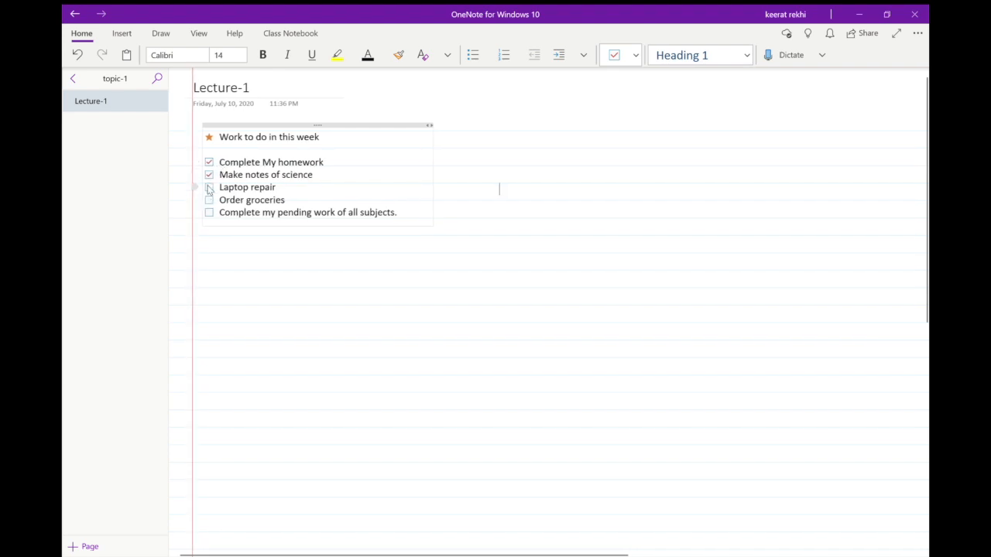
click(209, 188)
click(209, 213)
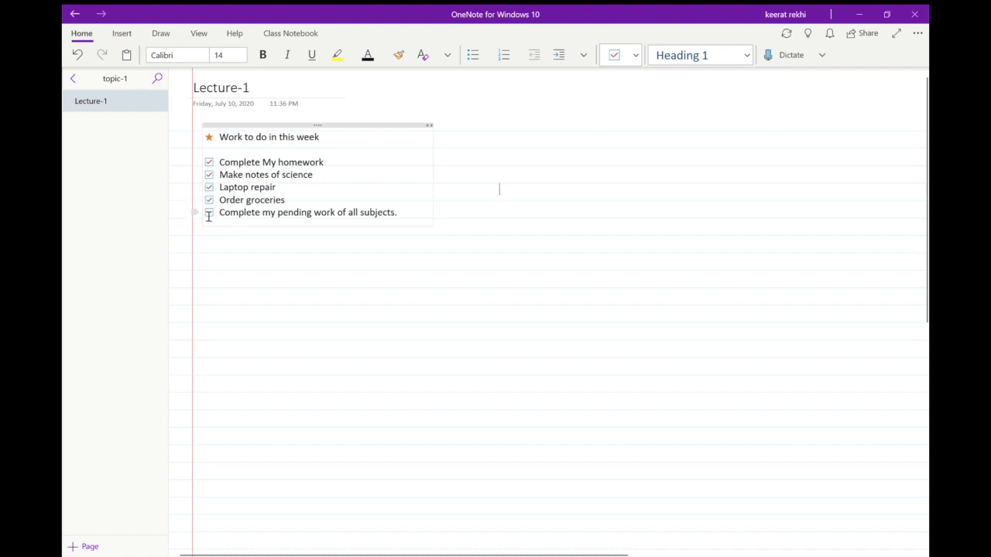
Search all notebooks for the "To Do" tag, jump to the unchecked pending work task, and close the search.
click(158, 78)
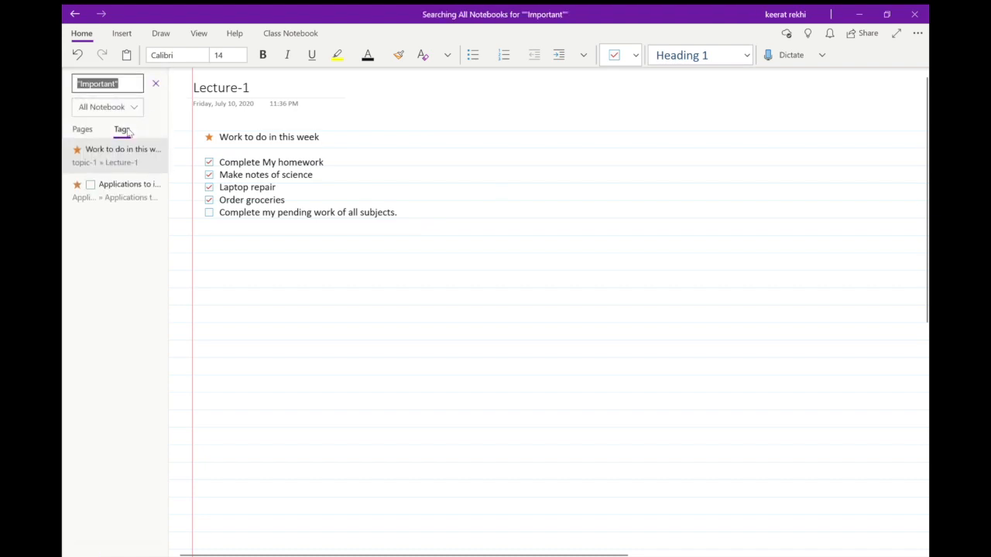
key(BackSpace)
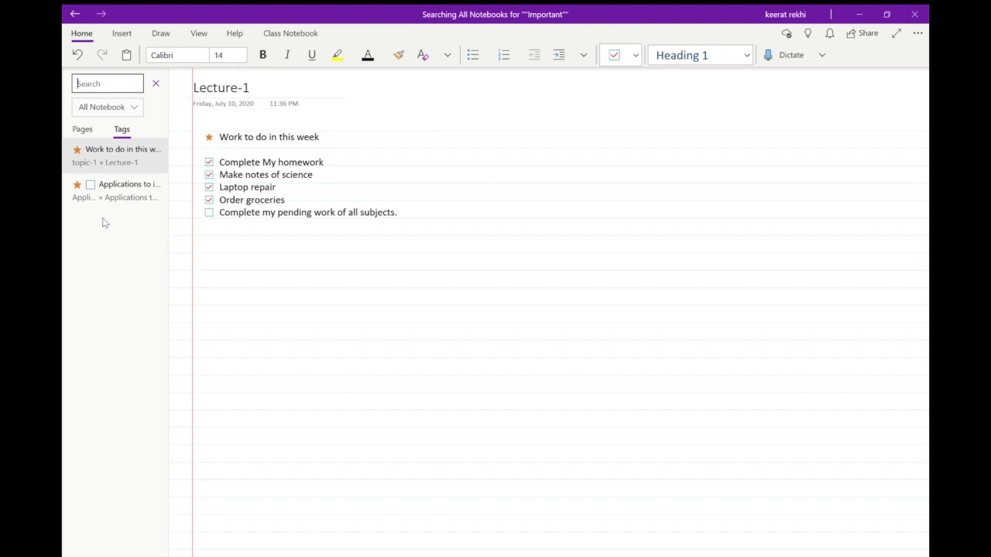
text("To Do")
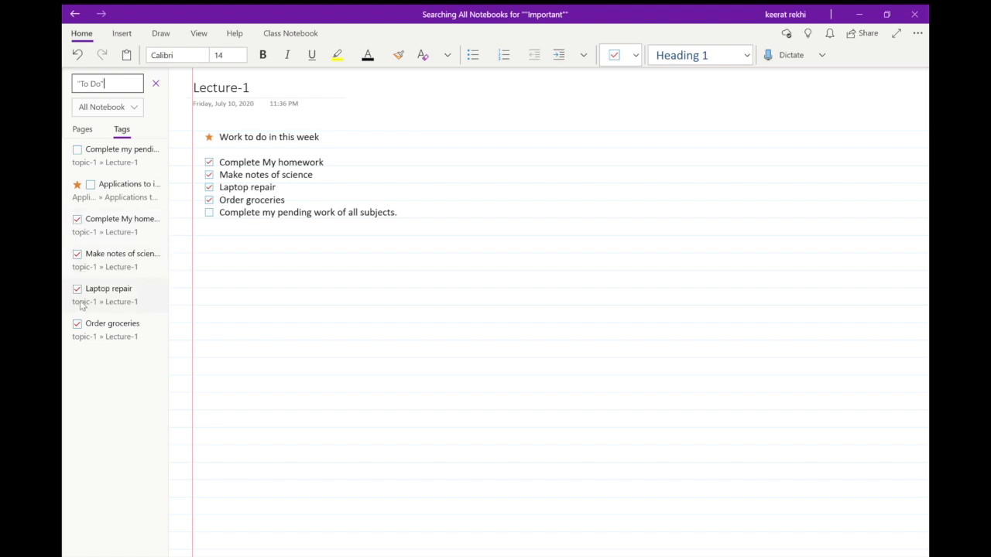
click(118, 154)
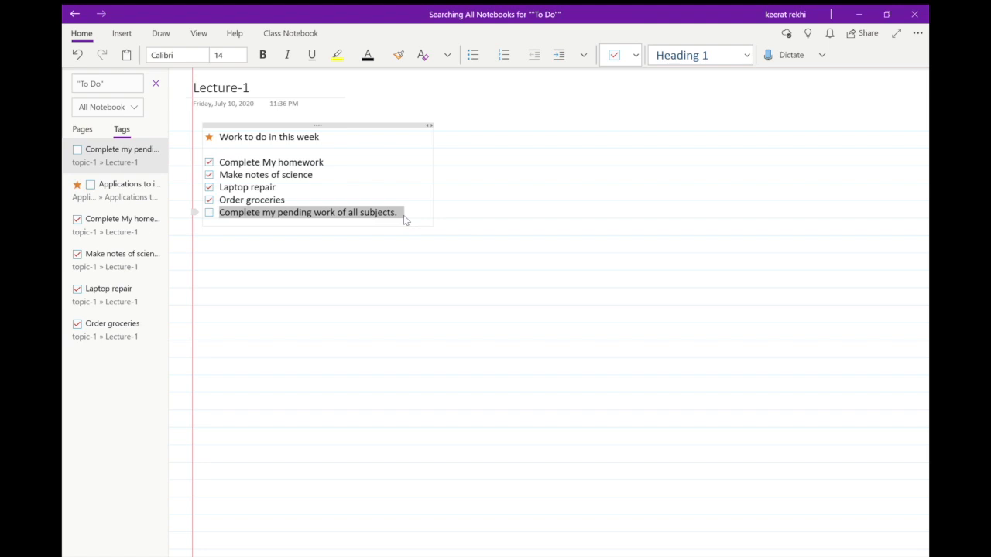
click(155, 83)
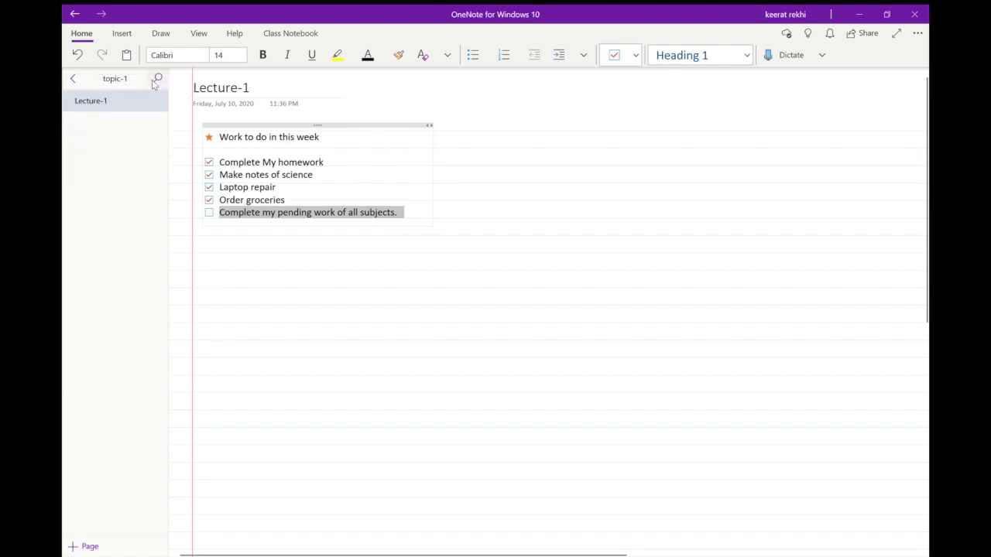
click(73, 81)
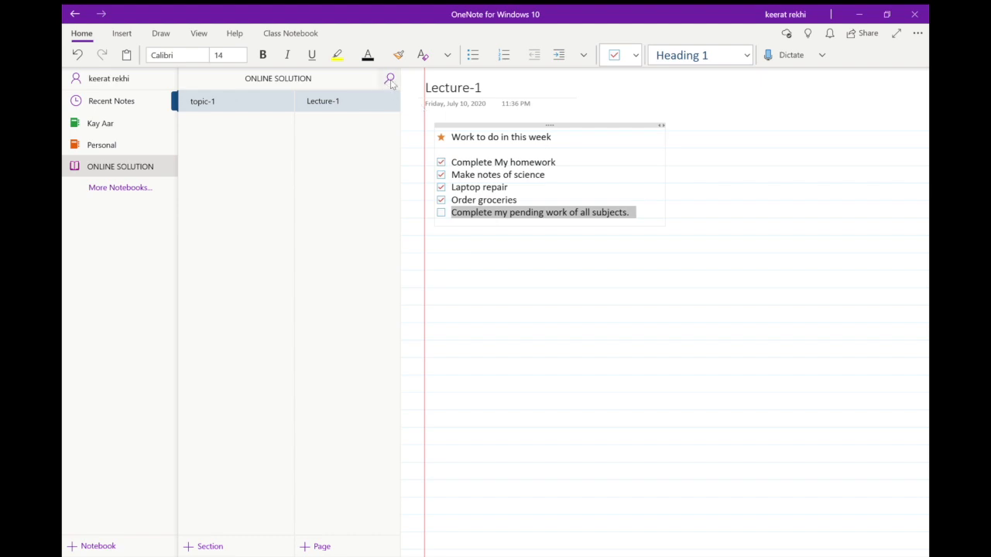
click(408, 90)
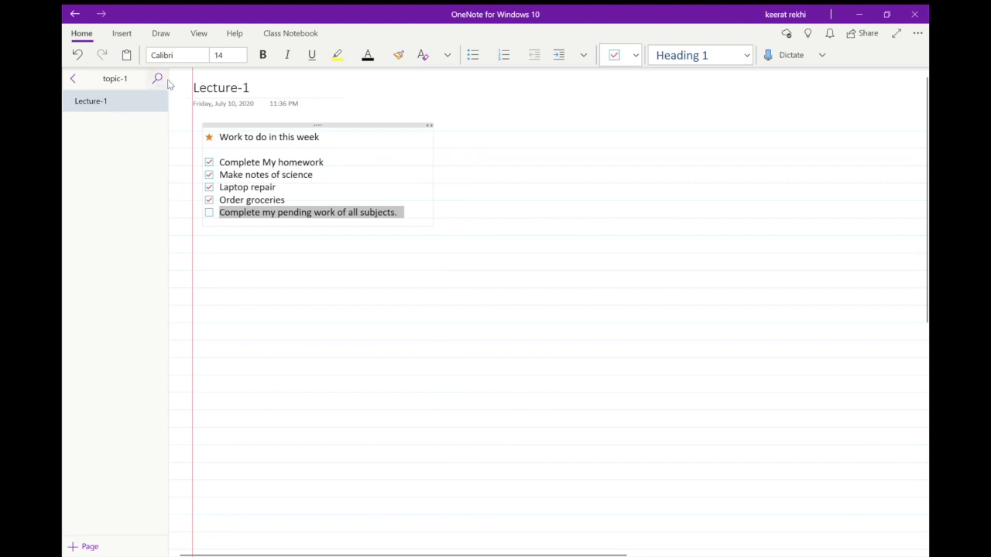
Create a custom tag named "completed" with the green circle icon.
click(355, 198)
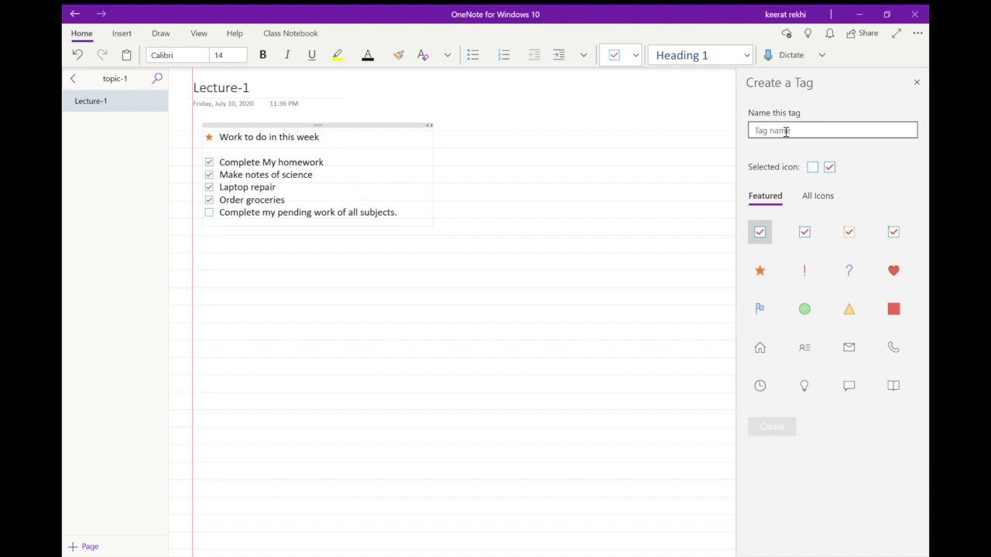
text(co)
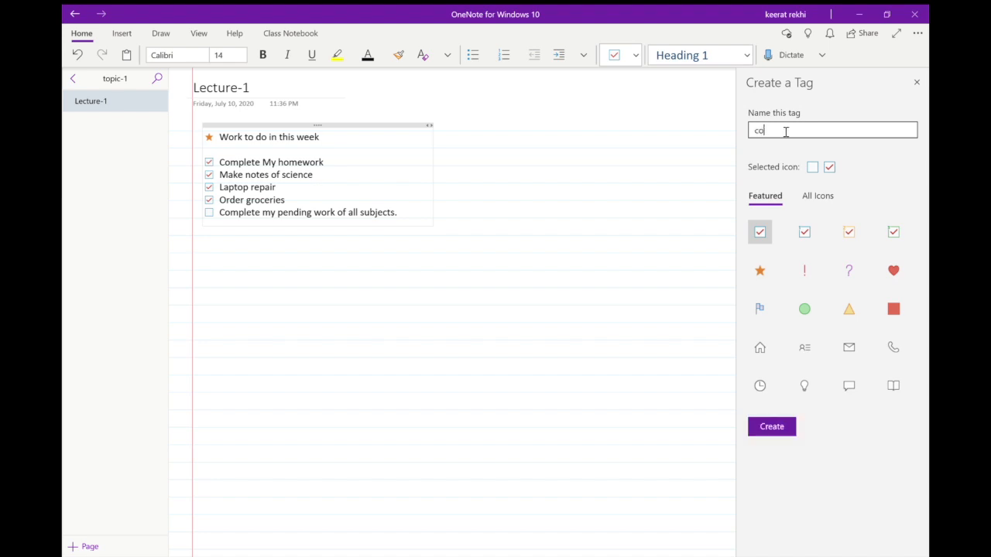
text(mpleted)
click(906, 359)
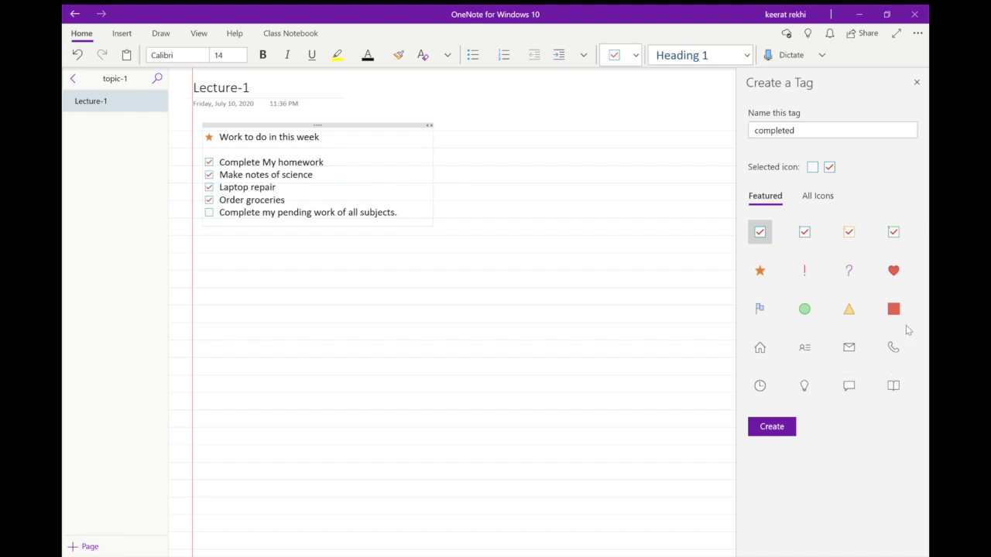
click(805, 309)
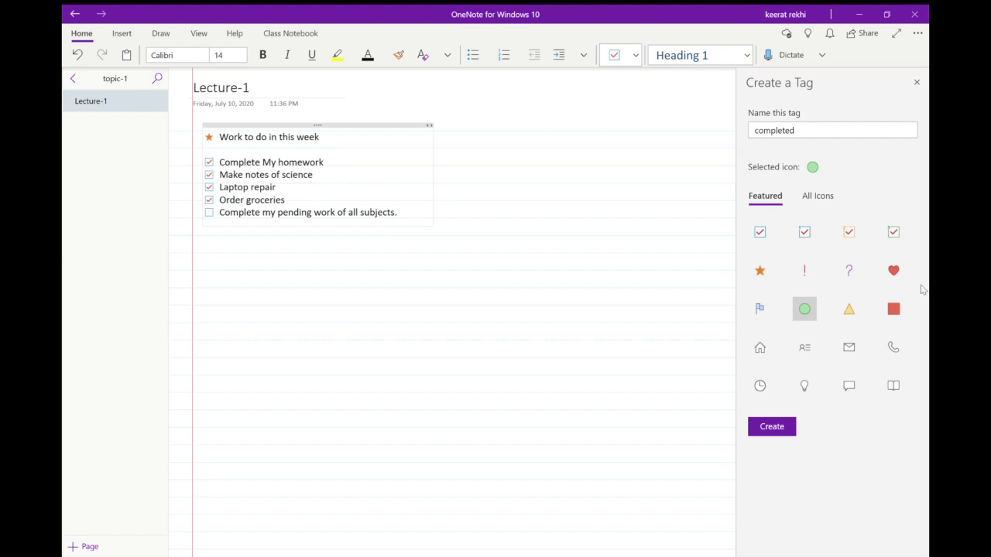
click(784, 436)
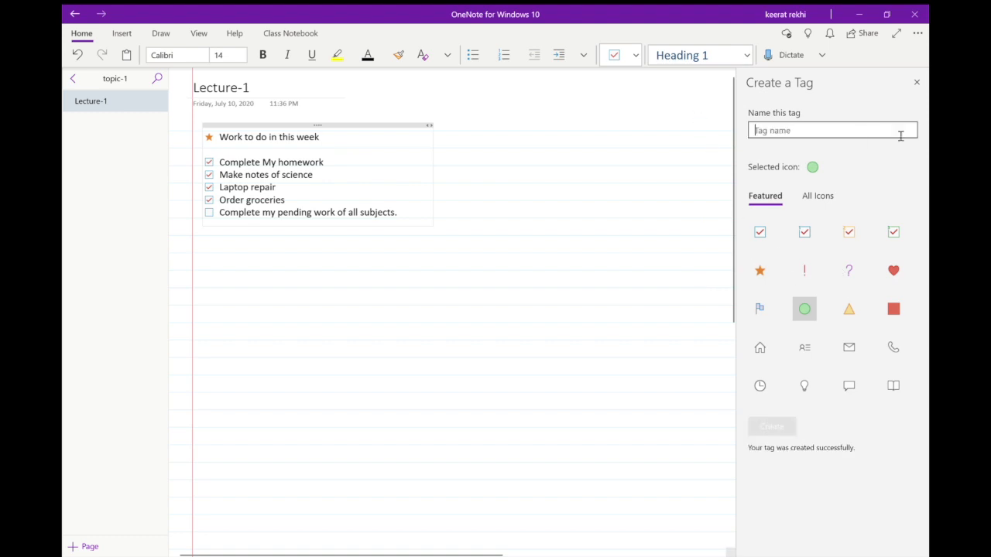
click(917, 82)
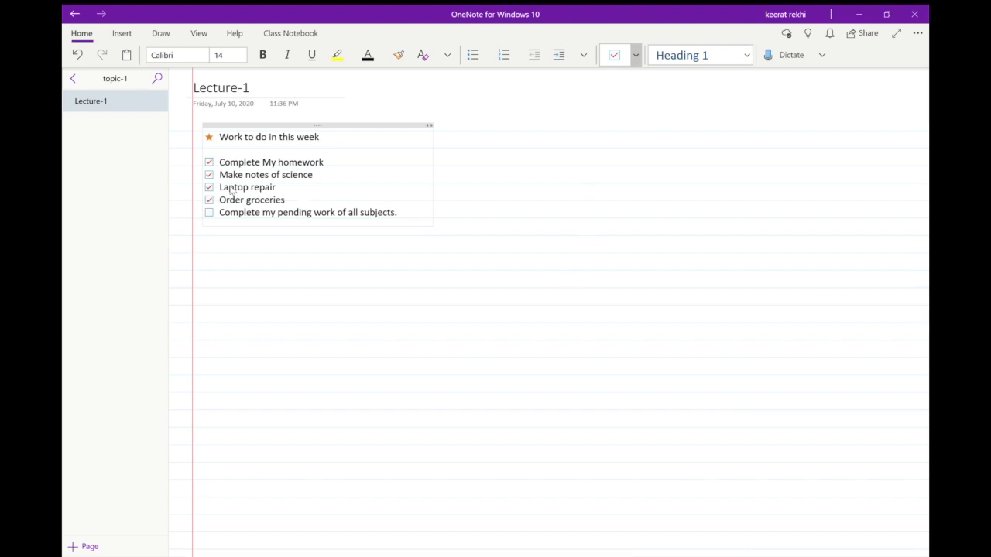
Apply the completed tag to the four checked tasks and remove their To Do tags.
click(303, 188)
drag(299, 206, 223, 168)
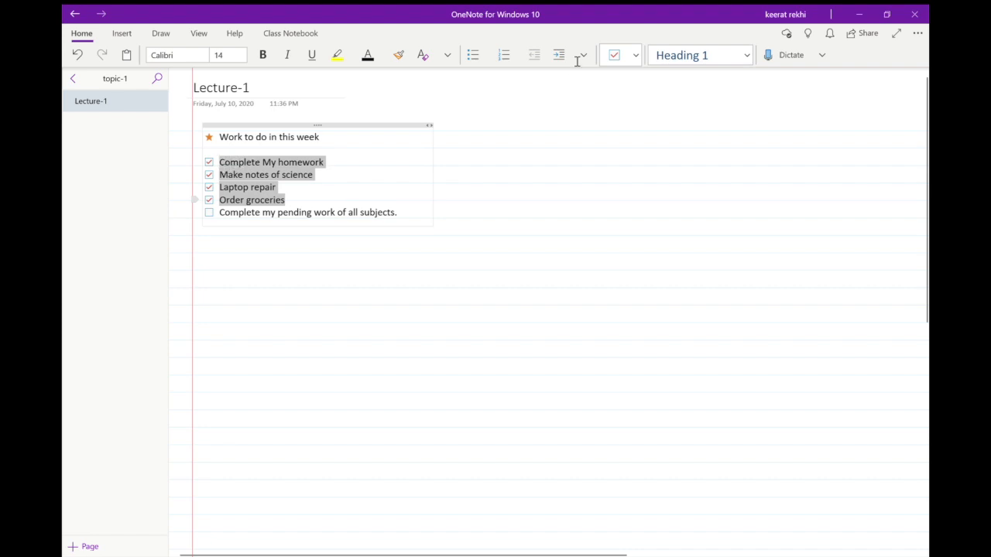
click(567, 296)
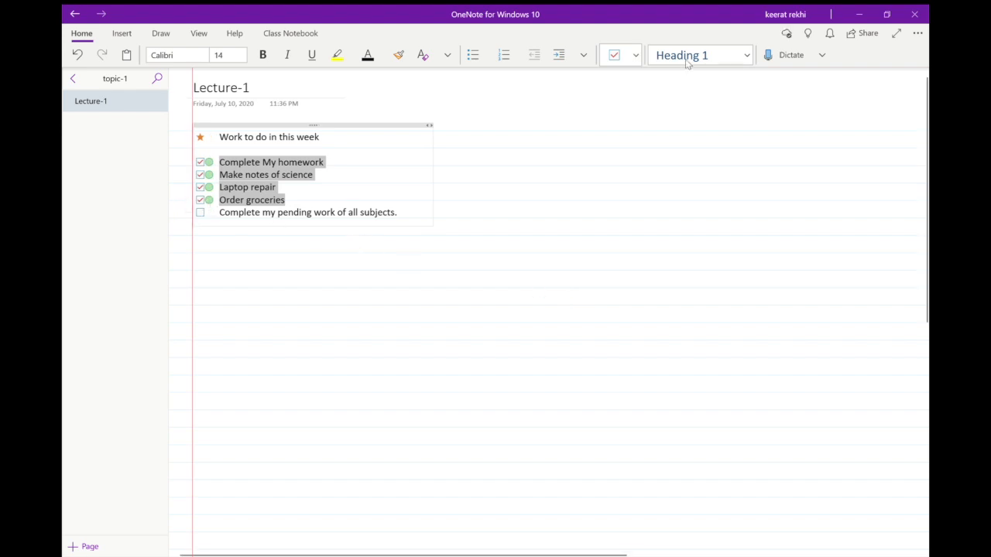
click(614, 54)
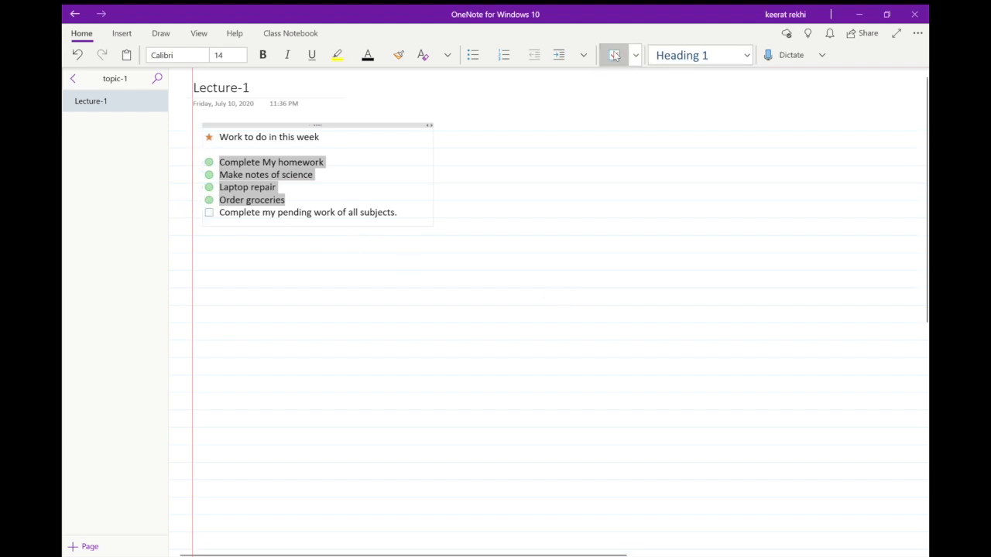
click(415, 172)
Search all notebooks for notes tagged "completed" and close the search after viewing the matches.
click(158, 85)
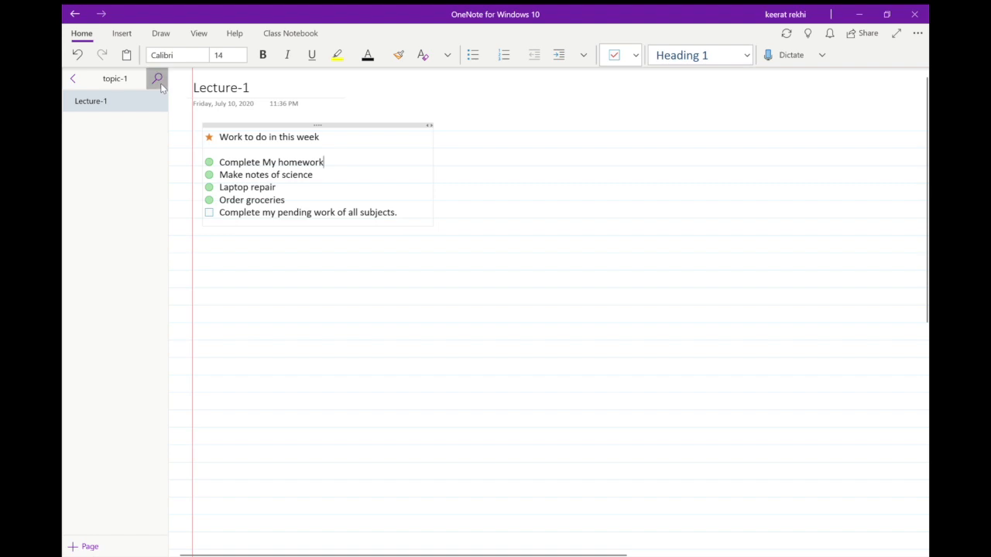
click(142, 92)
text(comp)
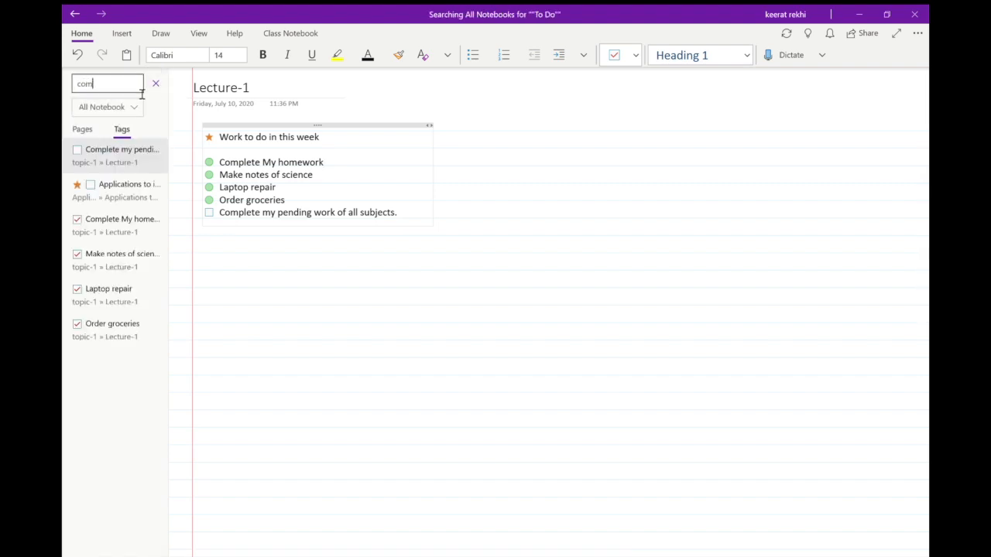
key(BackSpace)
key(BackSpace)
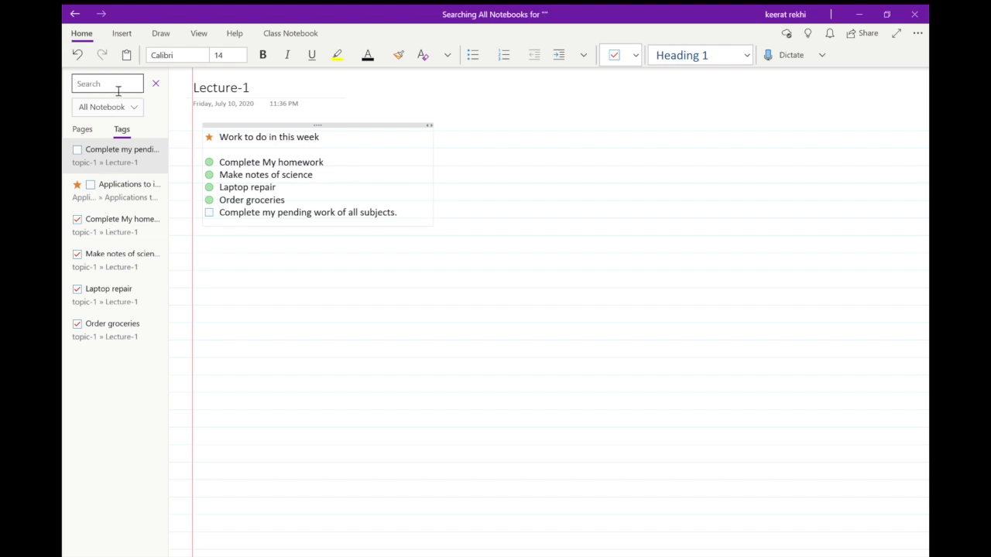
text(completed)
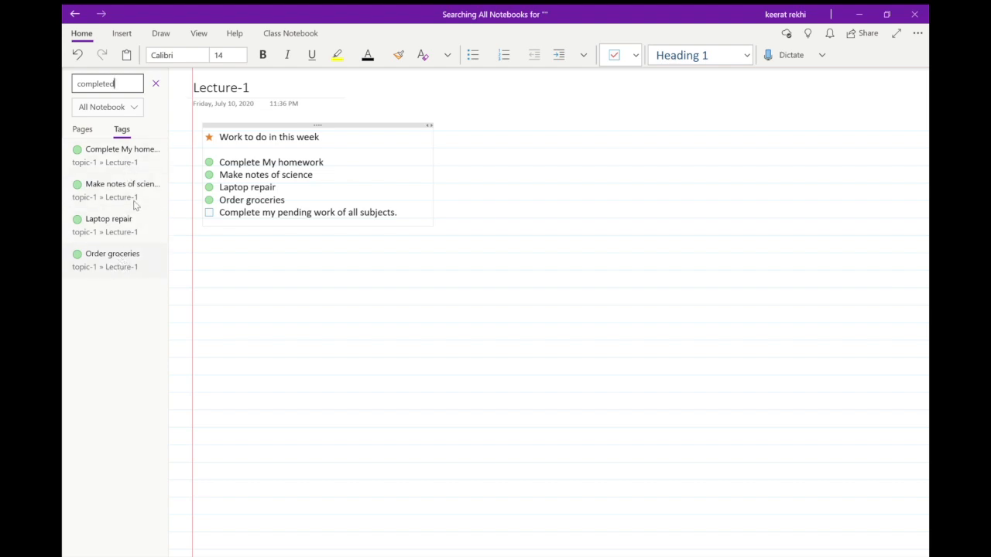
click(155, 85)
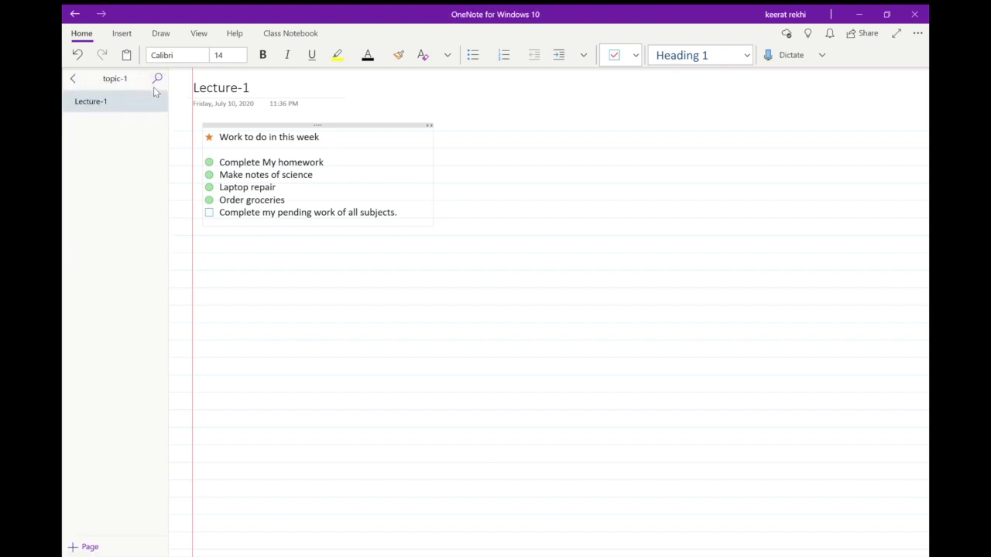
click(73, 80)
click(546, 85)
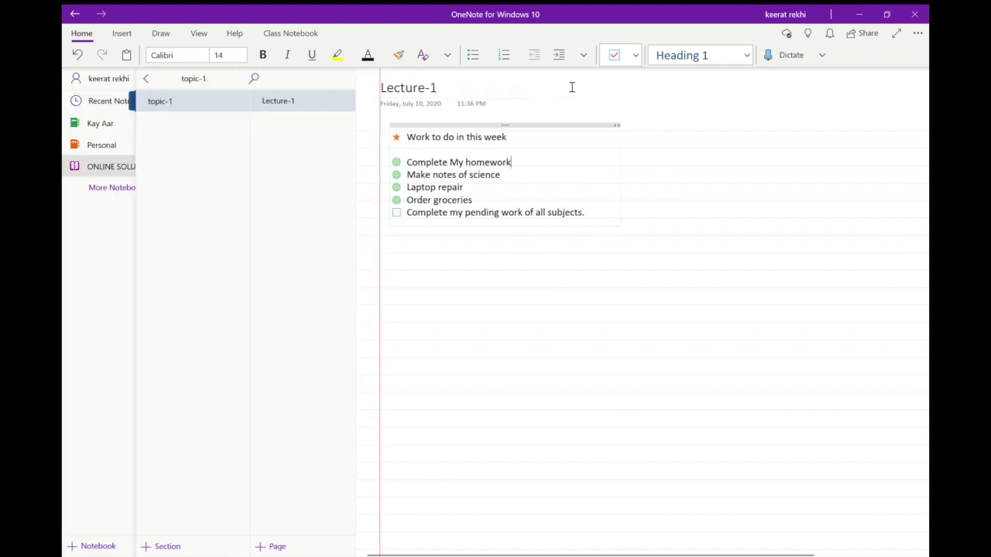
Delete the entire weekly task list from the Lecture-1 page.
click(121, 35)
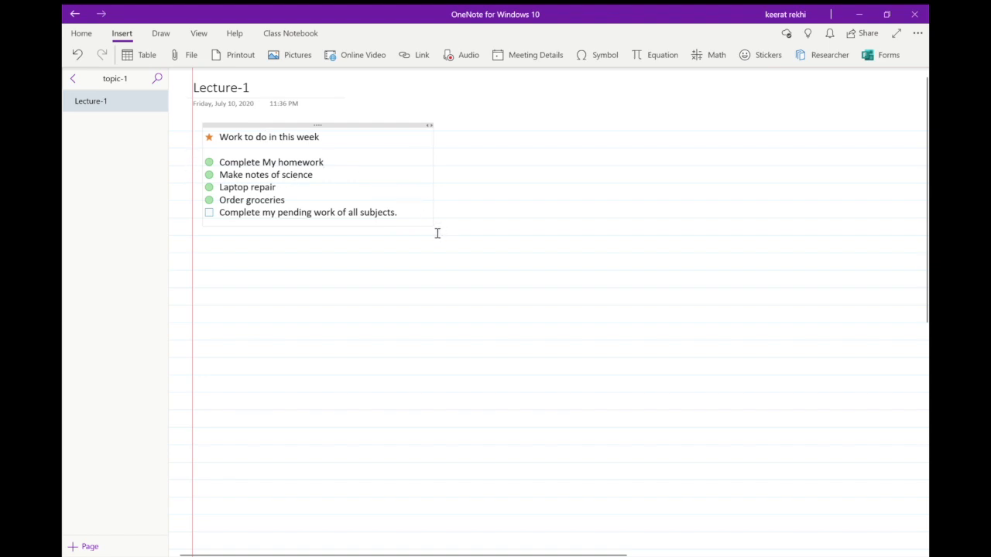
key(shift+Home)
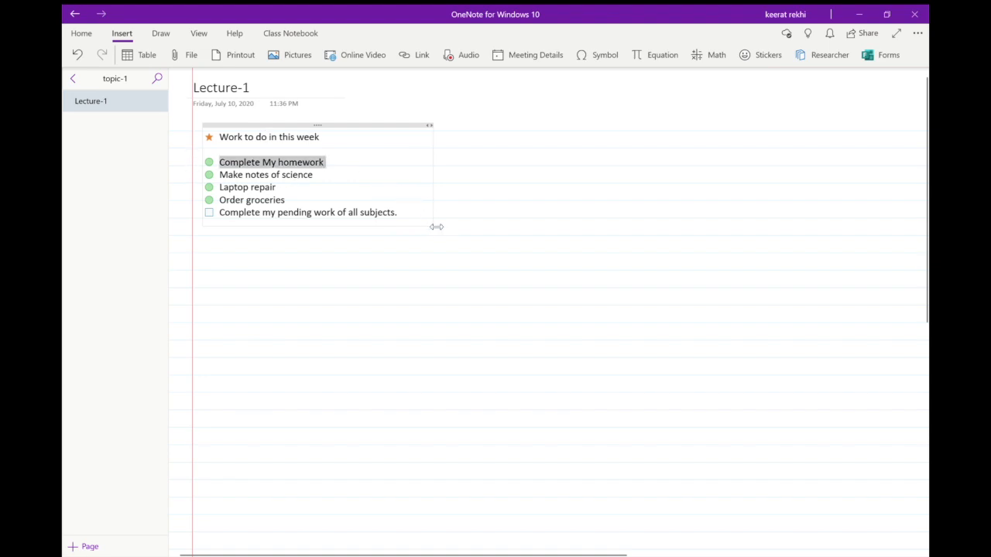
key(ctrl+a)
key(Delete)
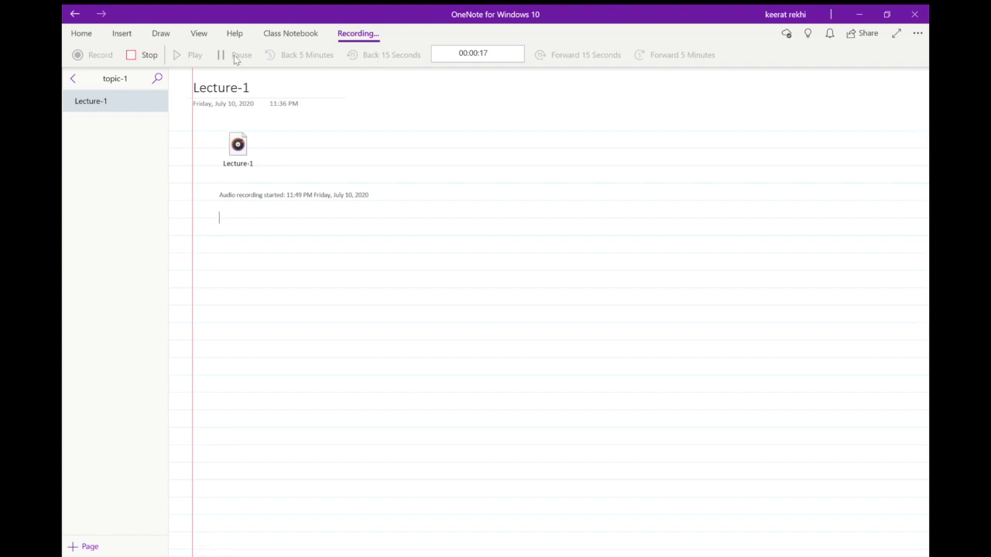
Stop the Lecture-1 audio recording and play it back, skipping forward 5 minutes.
click(154, 55)
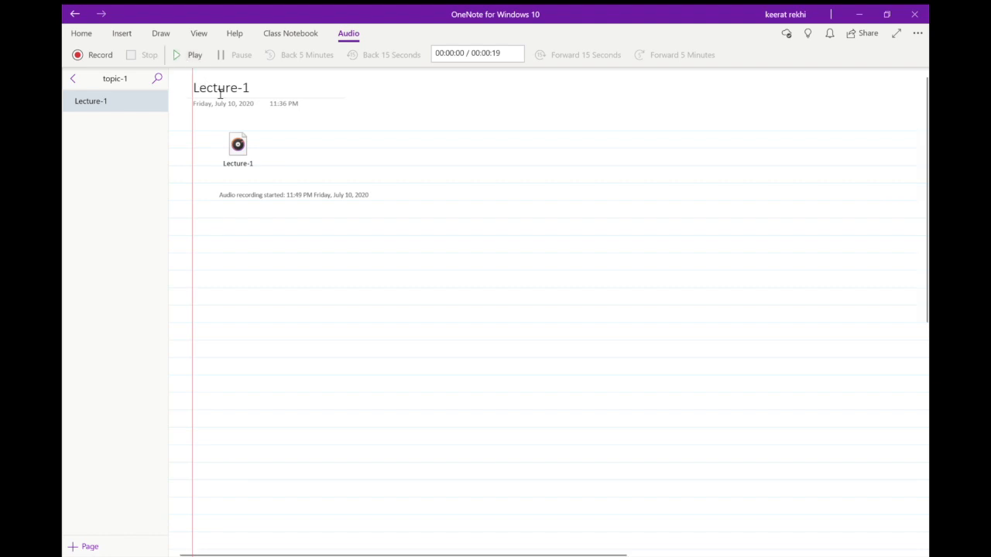
click(178, 54)
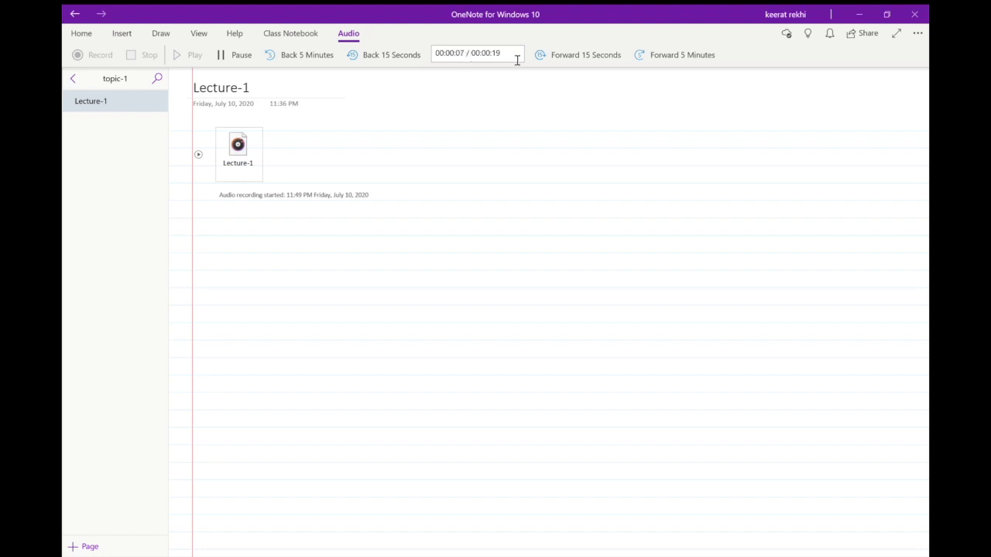
click(660, 54)
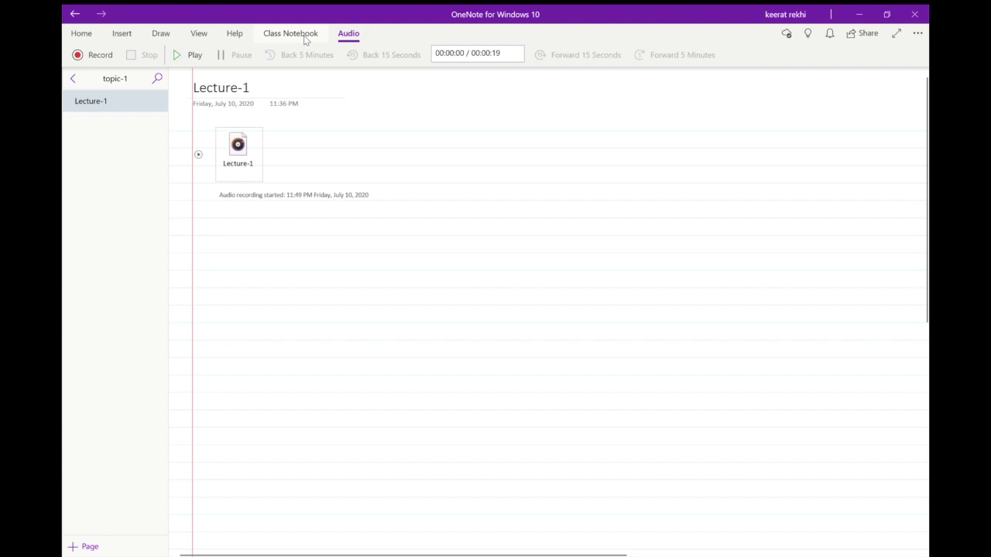
Delete the audio recording's timestamp line and its Lecture-1 audio file from the page.
triple_click(349, 204)
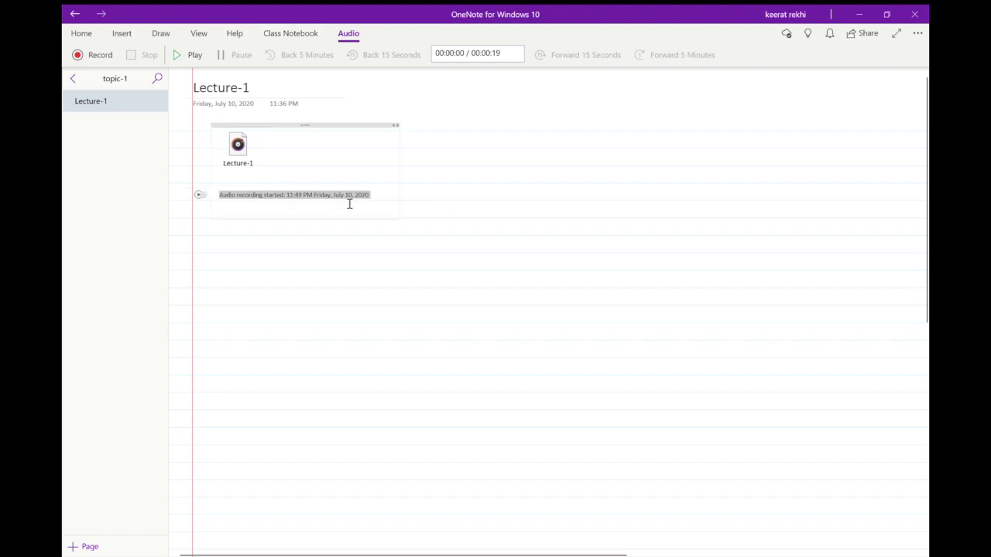
key(Delete)
key(ctrl+a)
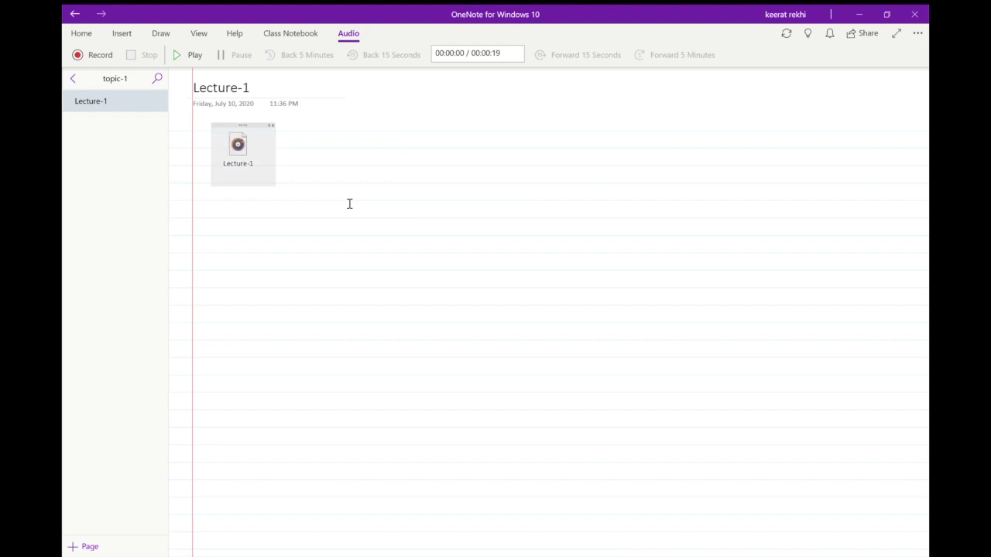
key(Delete)
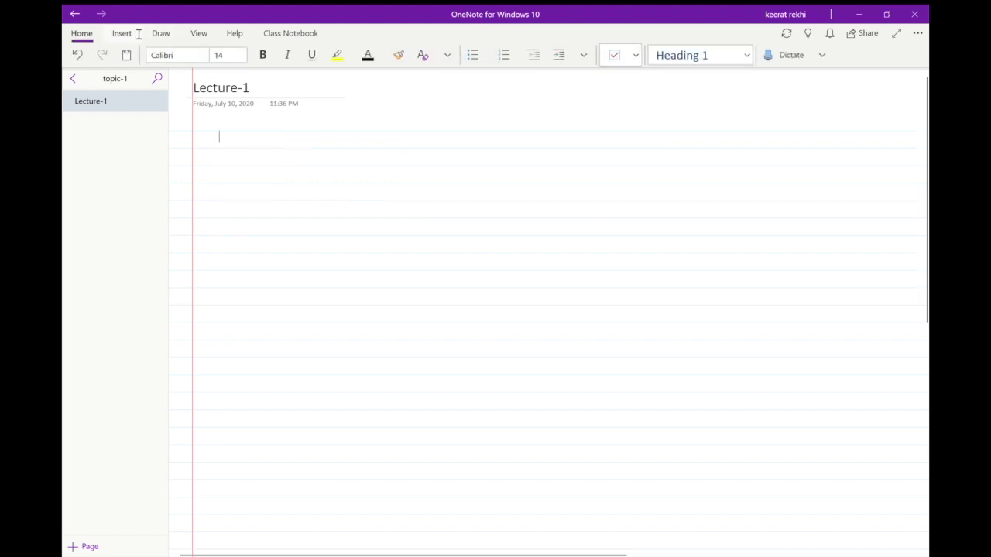
Insert the file kemh101.pdf into the Lecture-1 page as a printout.
click(147, 36)
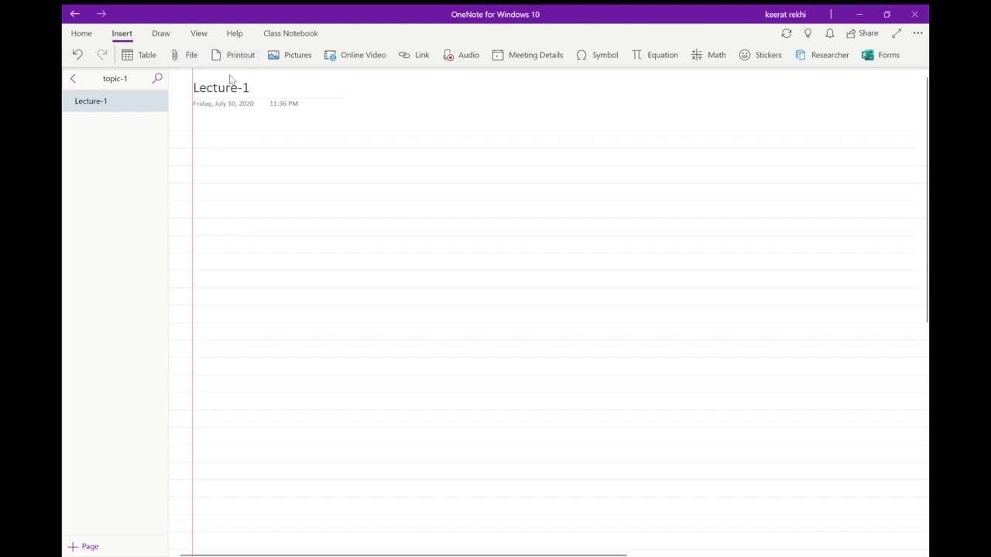
click(192, 55)
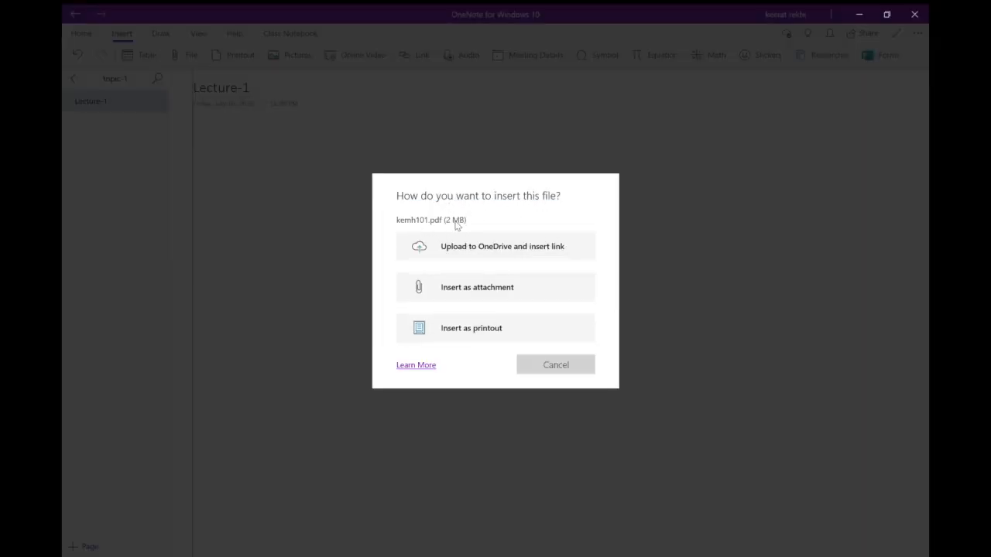
click(483, 330)
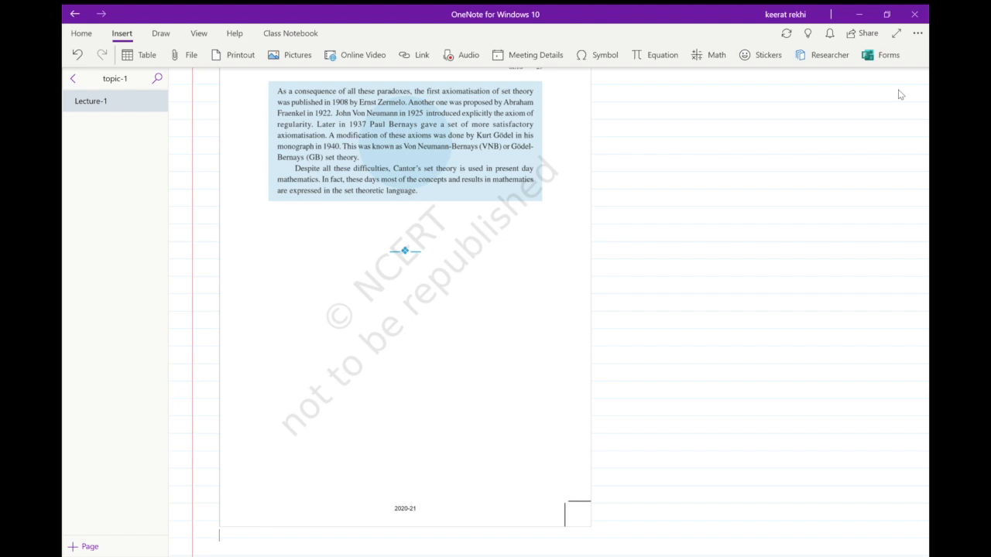
Delete the kemh101 PDF attachment icon above the first printout page, keeping the printout itself.
scroll(702, 242, up, 10)
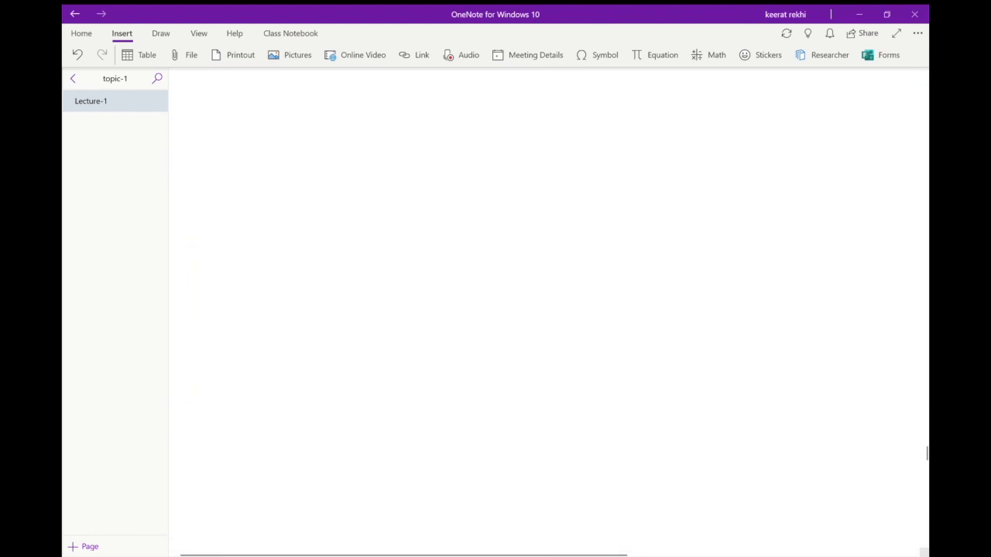
drag(925, 459, 924, 85)
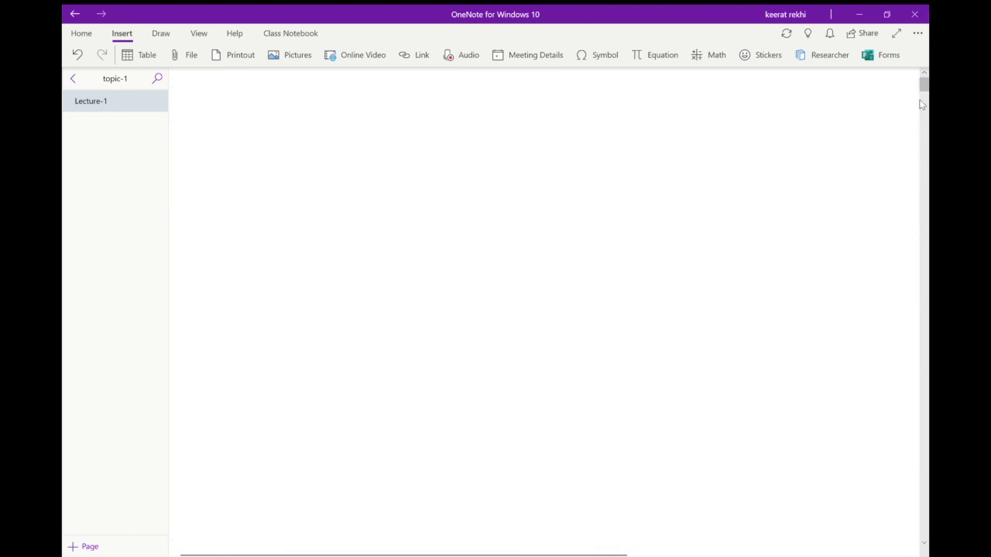
scroll(751, 234, down, 1)
scroll(752, 234, up, 1)
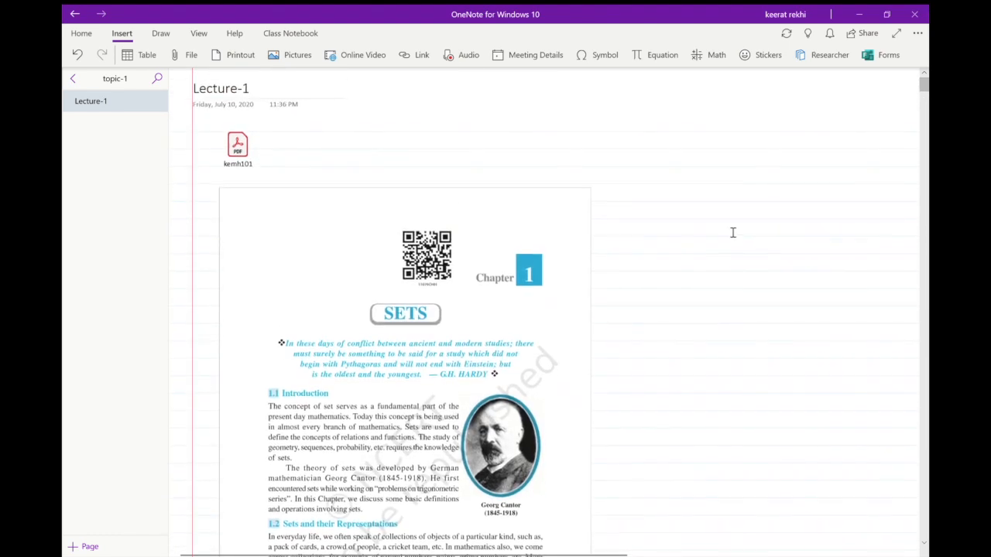
click(255, 144)
key(Delete)
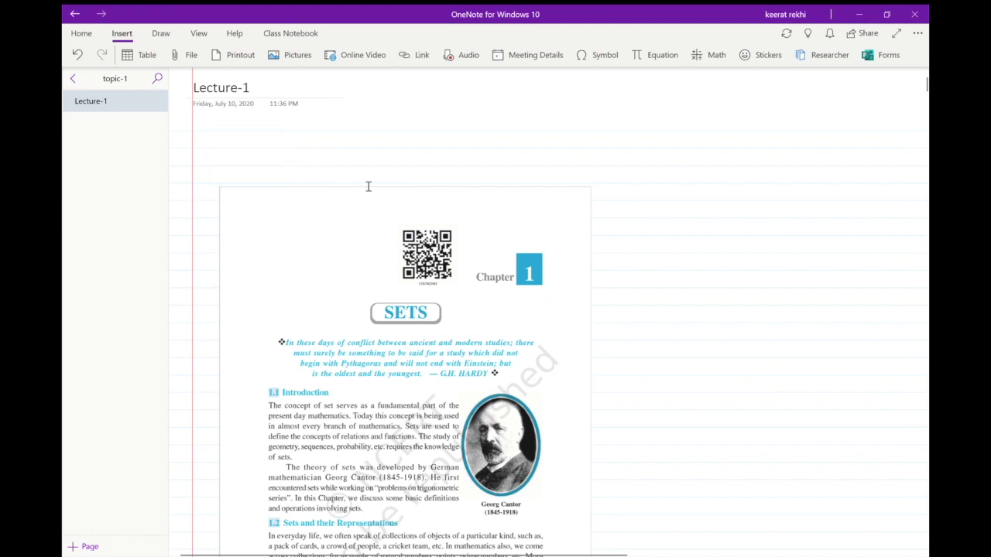
Select the first page of the Sets chapter printout and shrink it slightly from its corner.
scroll(413, 263, down, 1)
scroll(414, 262, down, 2)
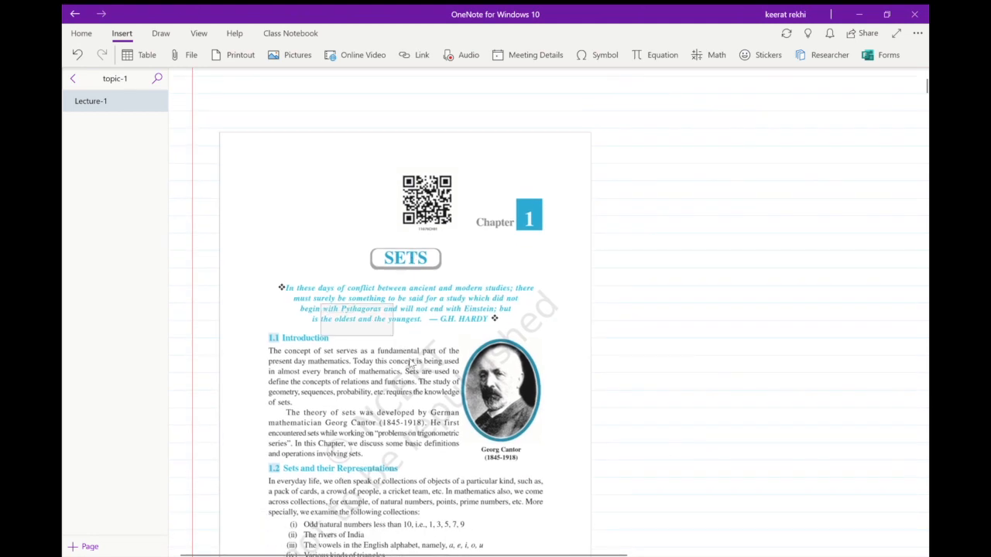
scroll(424, 334, down, 5)
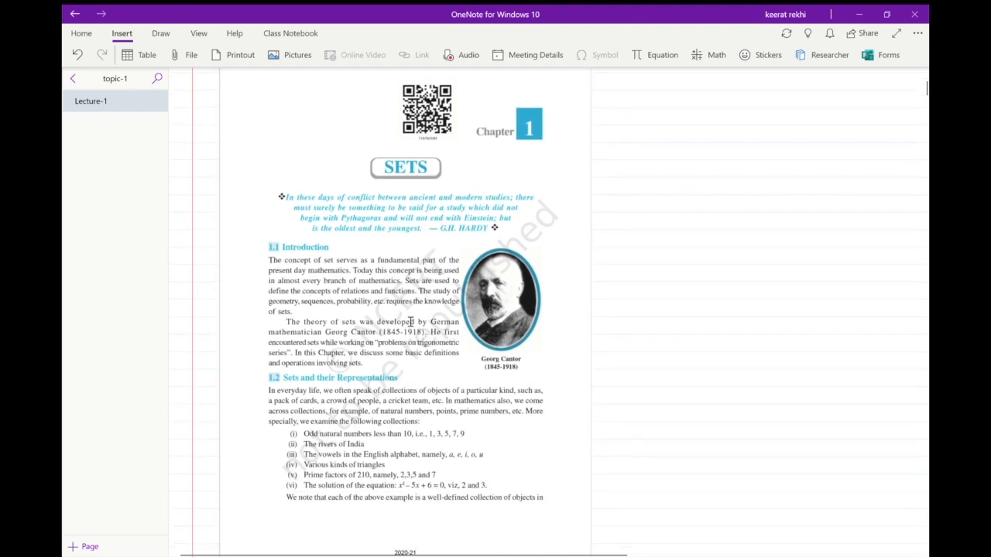
click(448, 360)
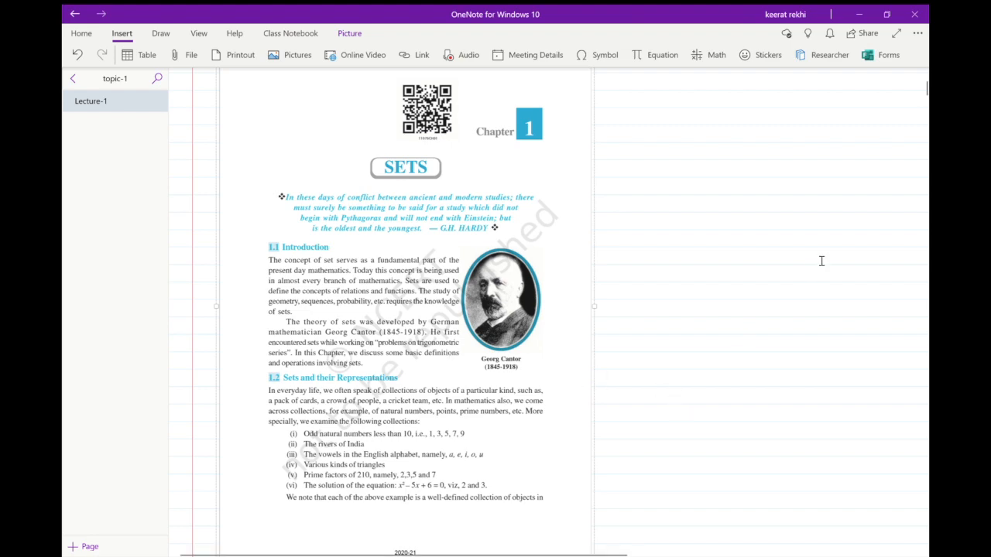
scroll(821, 260, down, 3)
scroll(822, 261, down, 6)
ctrl+scroll(821, 261, up, 3)
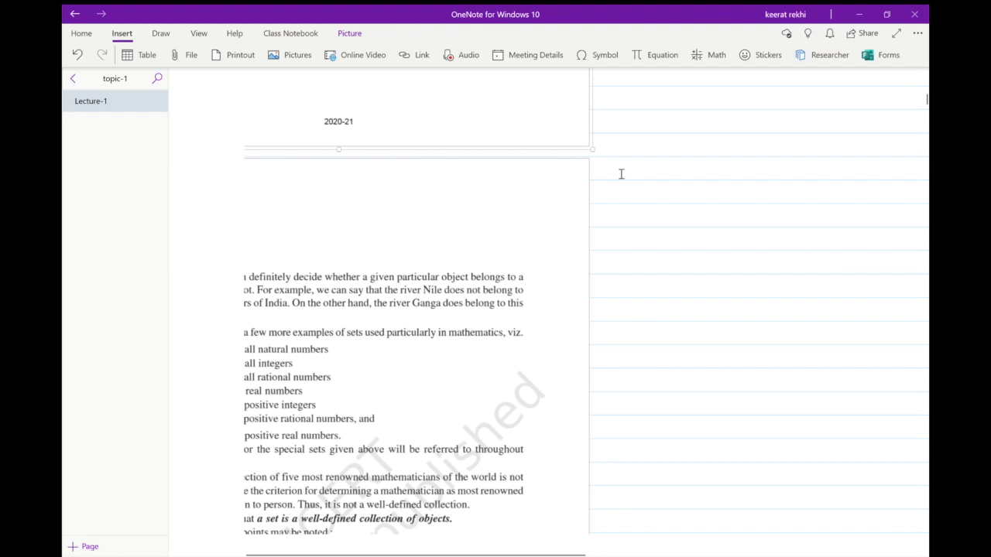
drag(594, 152, 534, 111)
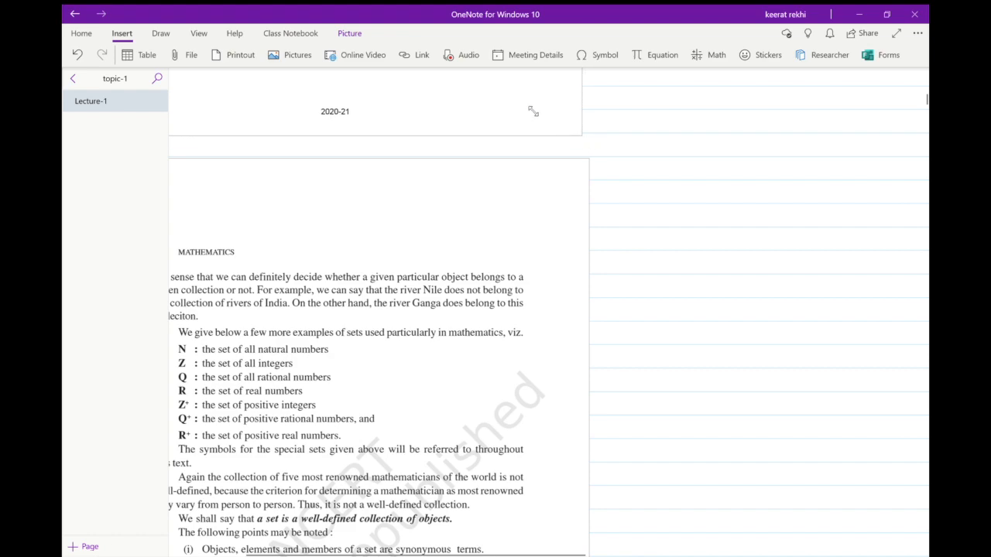
Try to mark item (i) of question 1 in Exercise 1.1 with the dark red pen.
scroll(583, 141, down, 10)
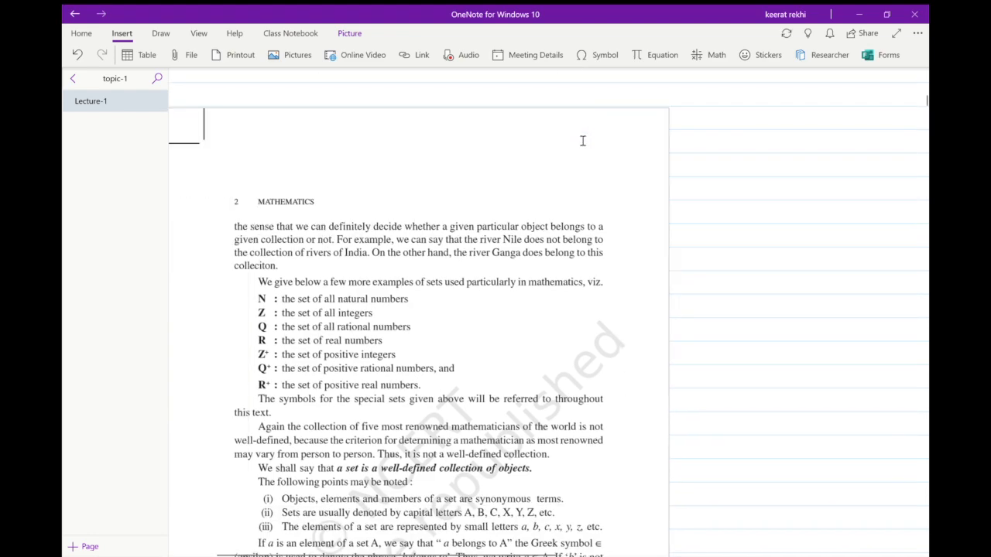
scroll(583, 141, down, 15)
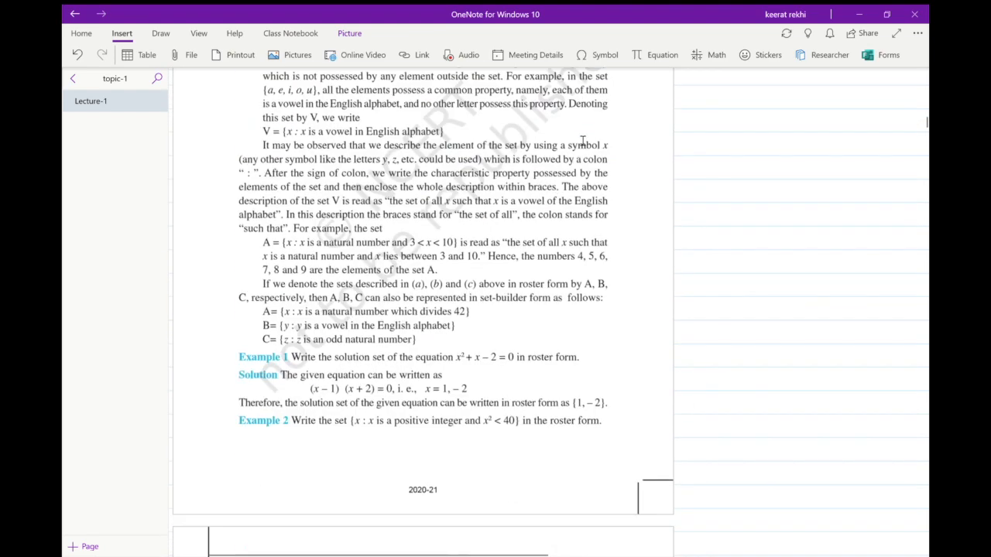
scroll(583, 141, down, 8)
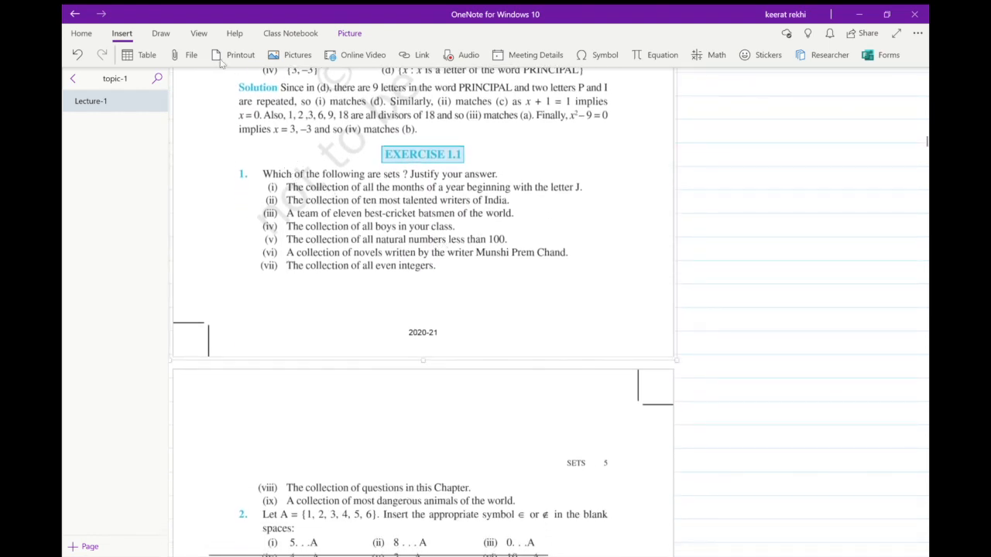
click(161, 33)
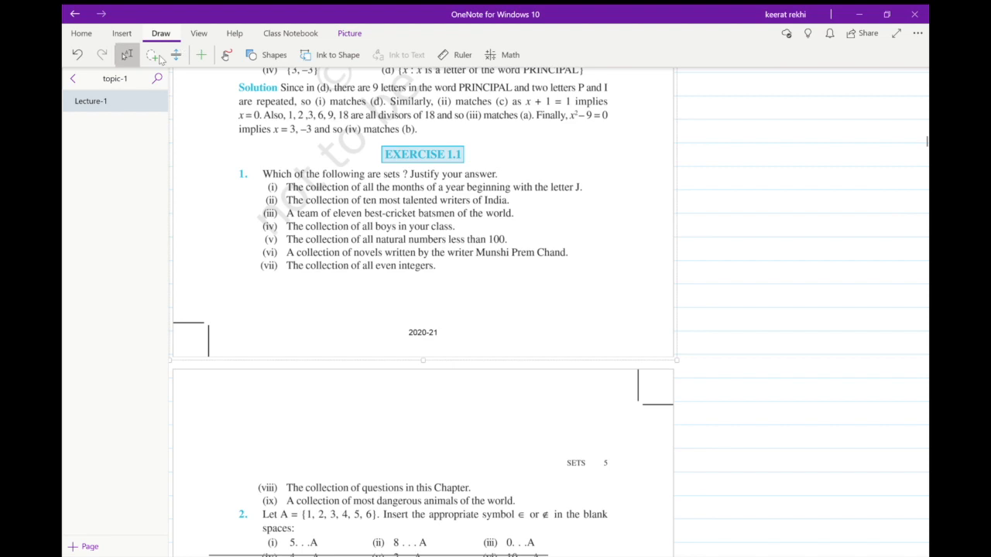
click(226, 56)
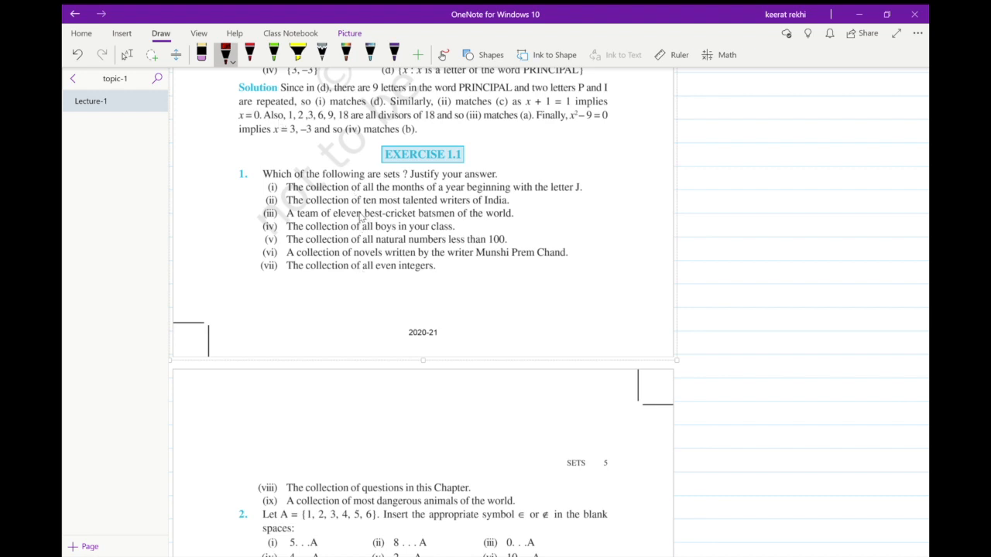
click(127, 55)
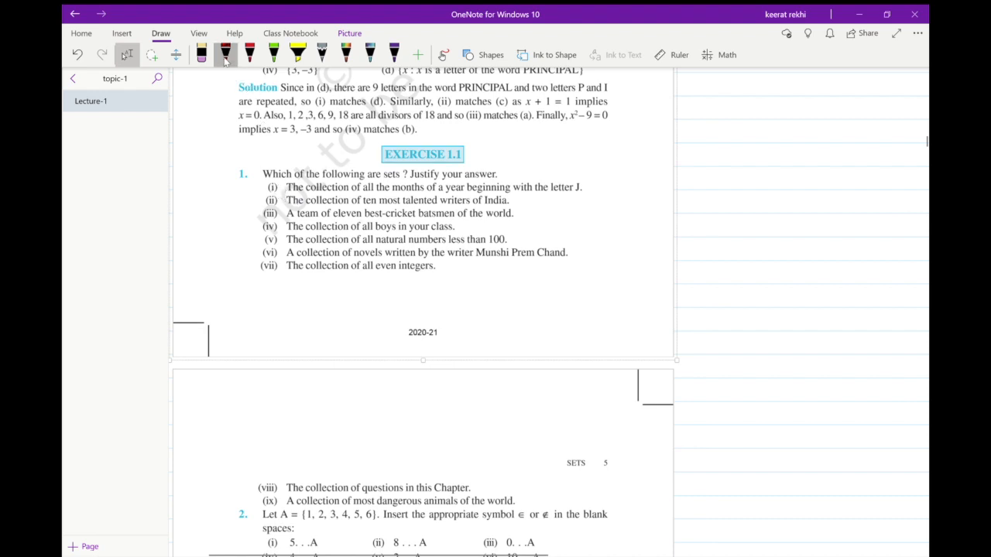
drag(269, 193, 280, 188)
Enable drawing with the mouse, scribble over the item (i) label in dark red and erase the mark.
click(443, 54)
click(225, 54)
mouse_move(270, 184)
mouse_down()
mouse_move(291, 175)
mouse_move(278, 185)
mouse_up()
click(202, 54)
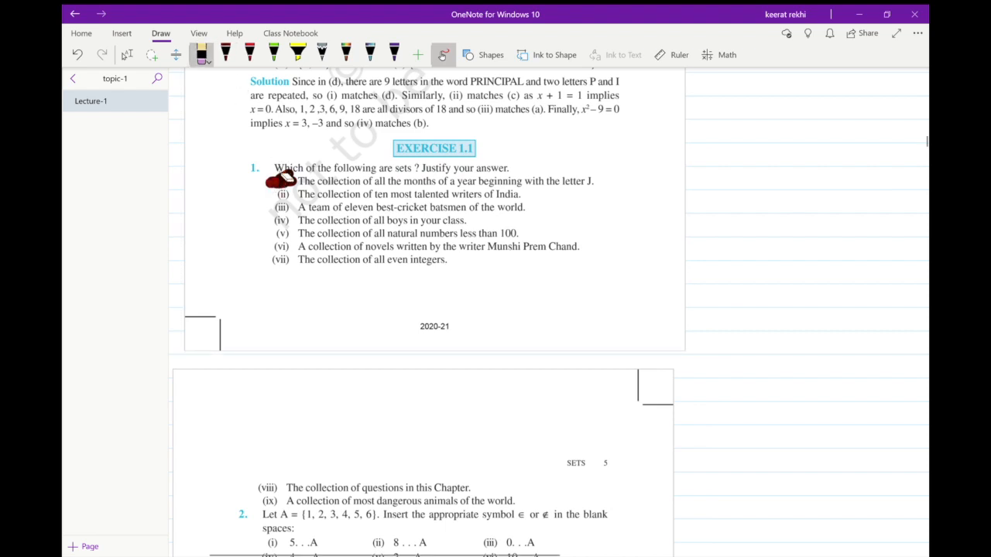
drag(287, 175, 279, 185)
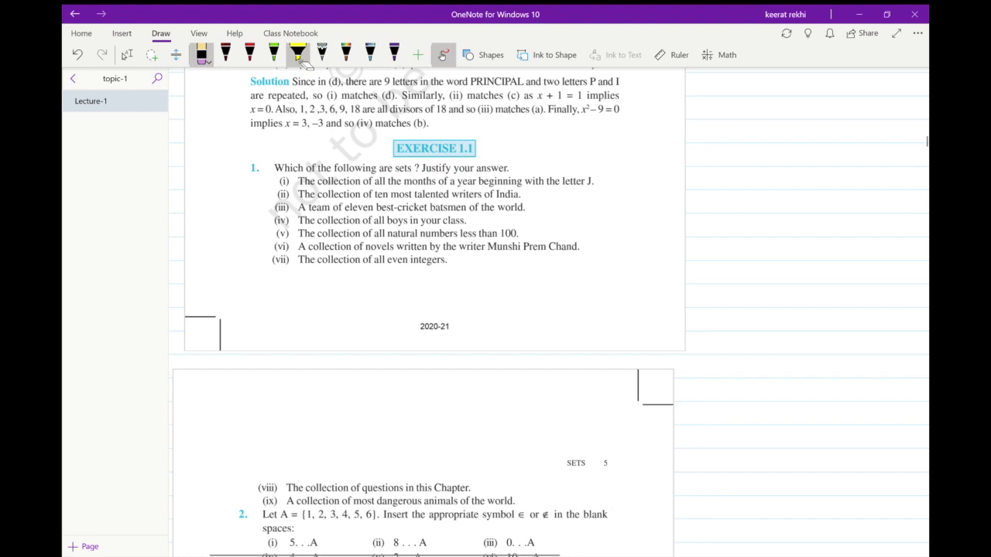
Highlight the items of question 1 in Exercise 1.1 in yellow and remove the highlight.
click(295, 57)
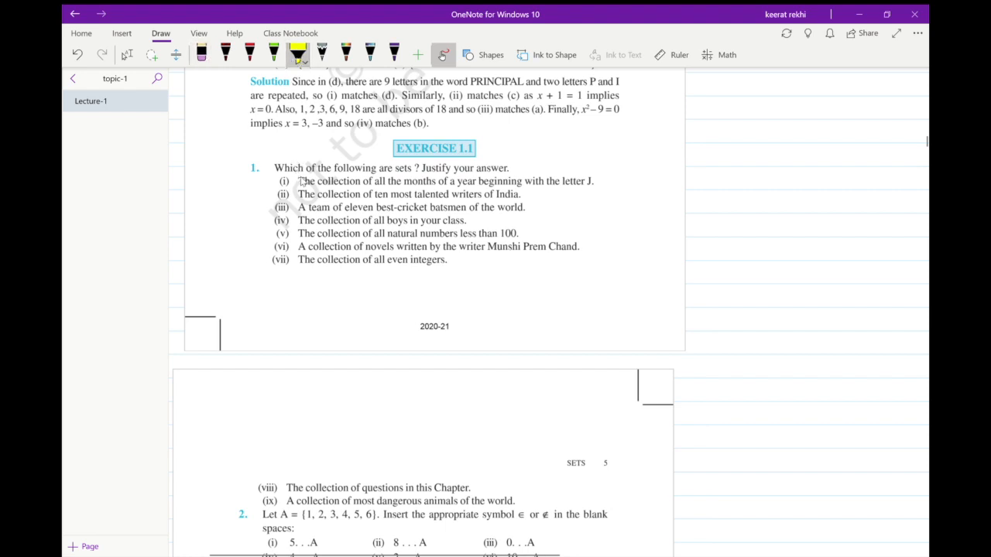
mouse_move(300, 181)
mouse_down()
mouse_move(581, 179)
mouse_move(344, 190)
mouse_move(368, 263)
mouse_move(318, 275)
mouse_move(333, 136)
mouse_move(453, 124)
mouse_up()
click(201, 55)
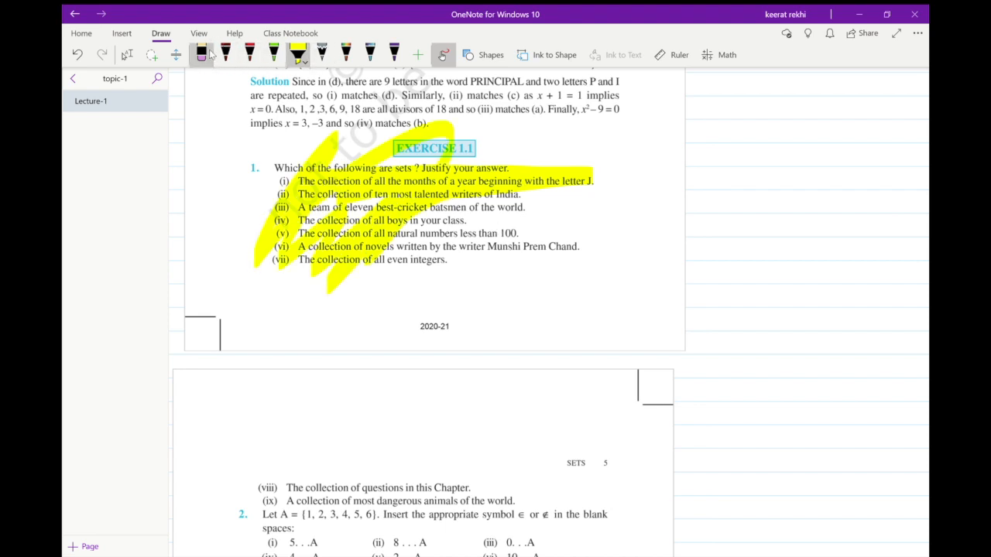
key(ctrl+z)
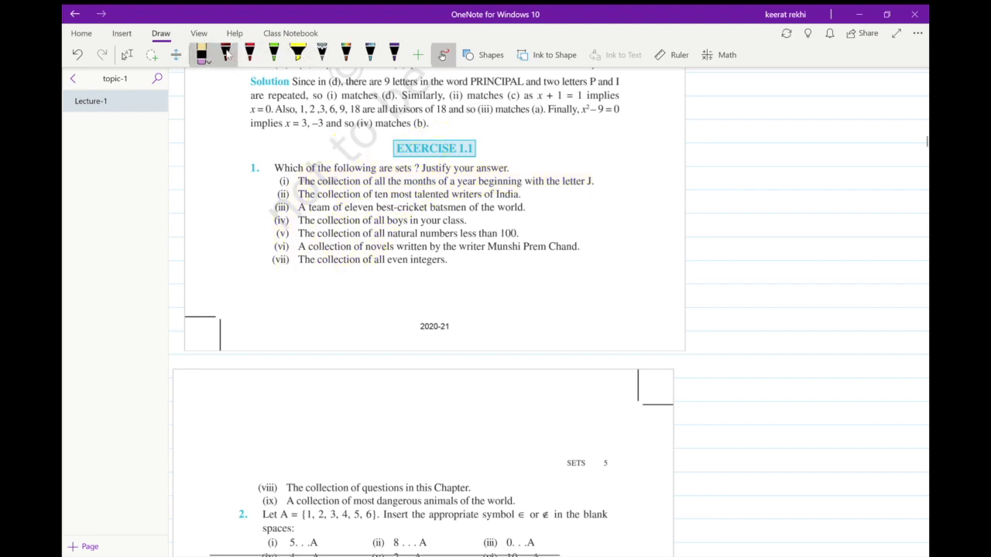
Choose the red pen, turn off drawing with the mouse, and go to the blank area beside page 3 of the printout.
click(225, 53)
click(248, 53)
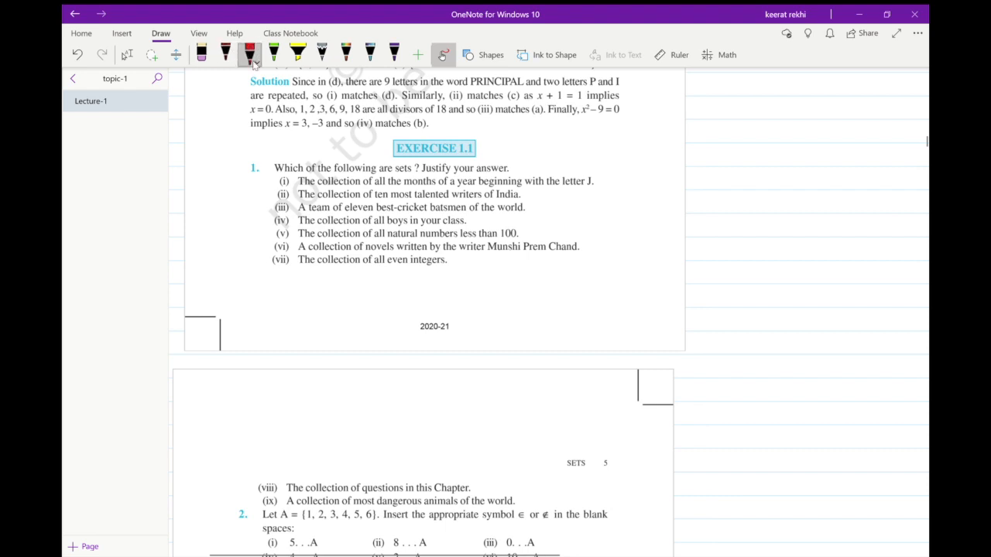
click(443, 54)
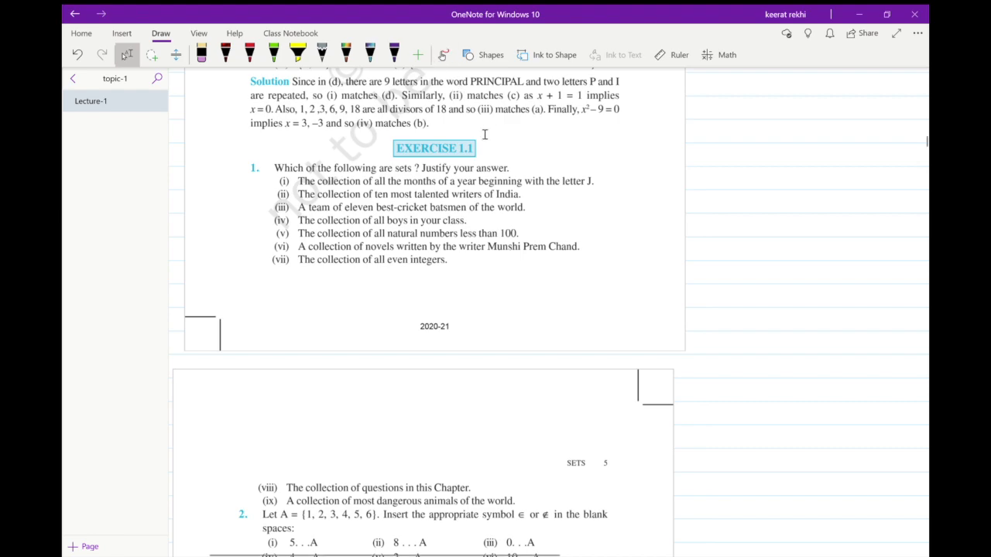
scroll(485, 135, up, 15)
scroll(485, 135, up, 5)
scroll(485, 134, right, 3)
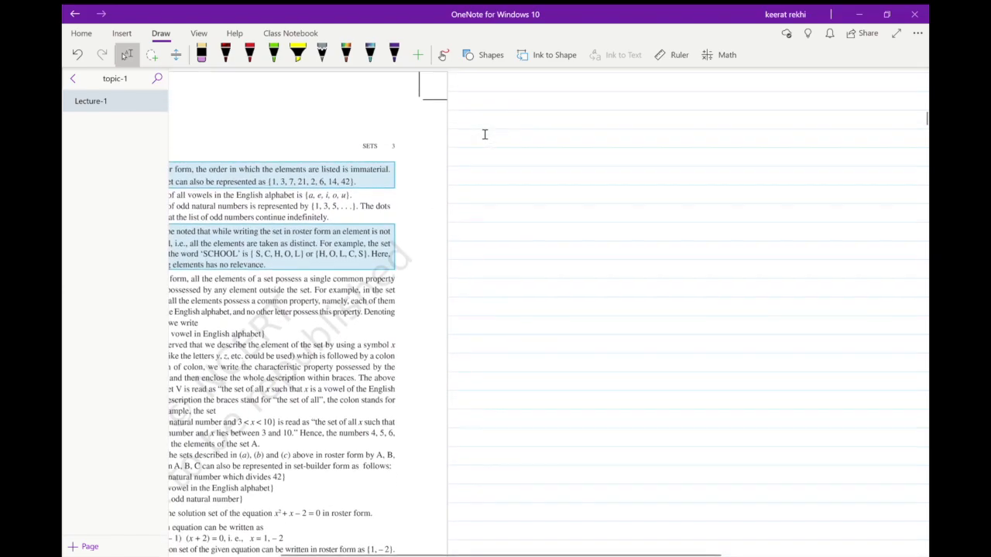
Return to the start of the Lecture-1 page and look over the first printout page and the blank area beside it.
scroll(485, 135, left, 3)
scroll(485, 134, up, 7)
scroll(484, 135, up, 18)
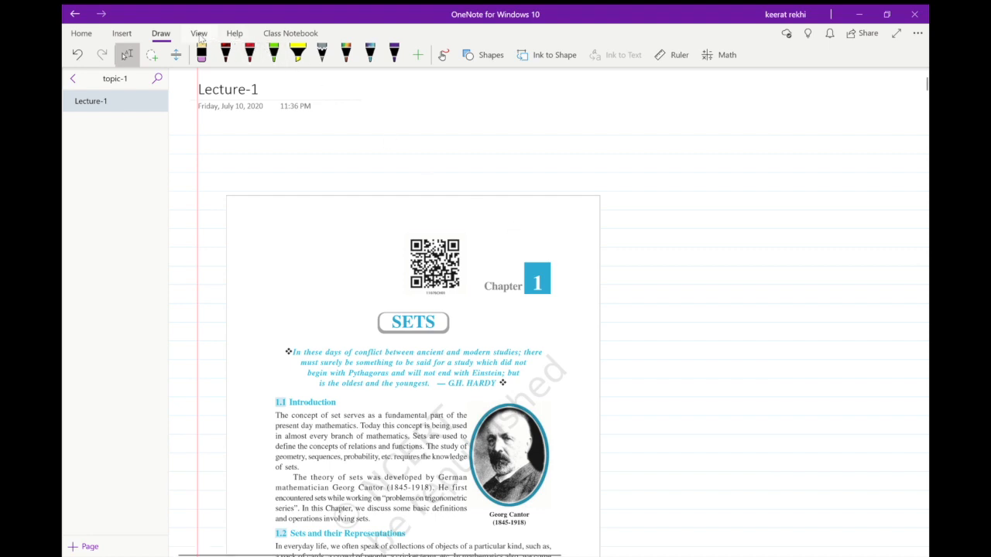
click(199, 35)
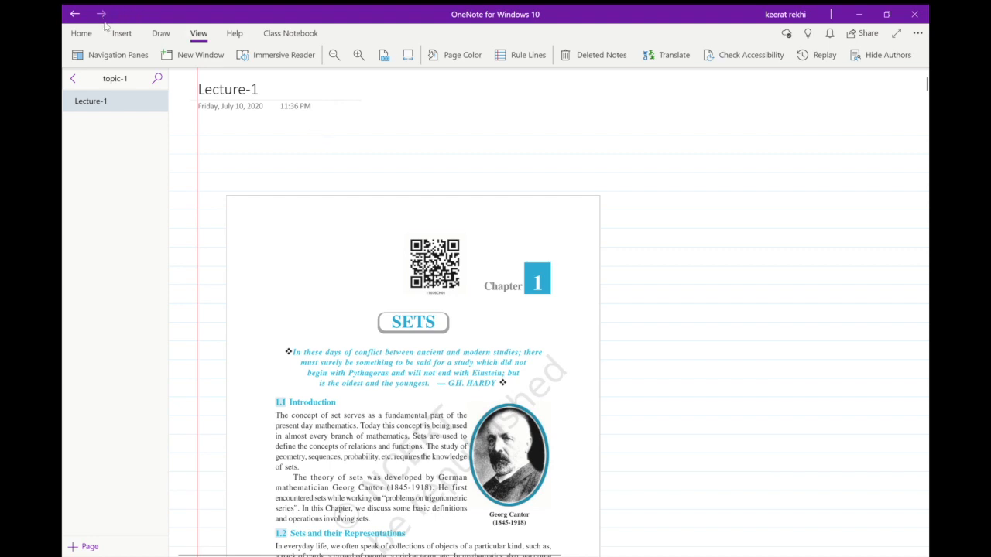
click(151, 35)
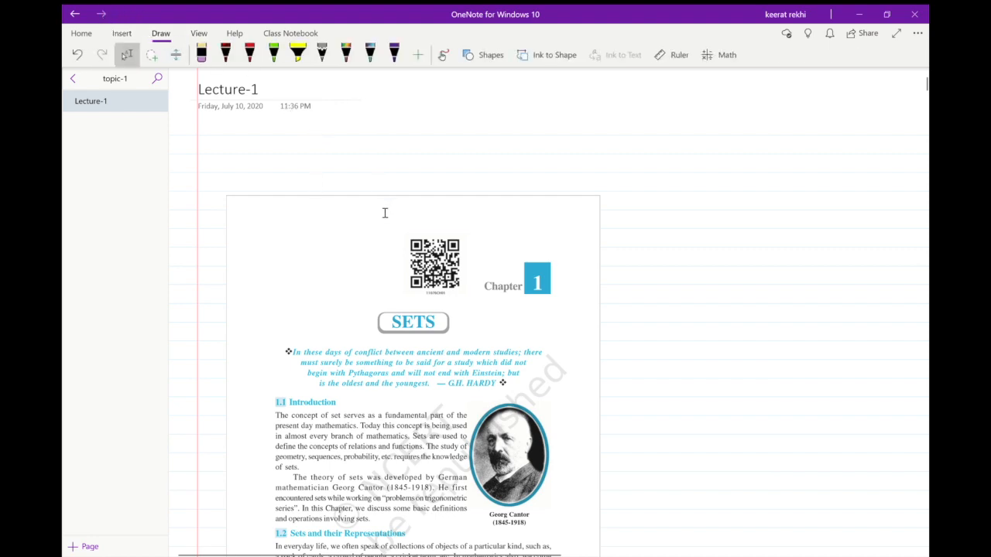
scroll(535, 277, right, 8)
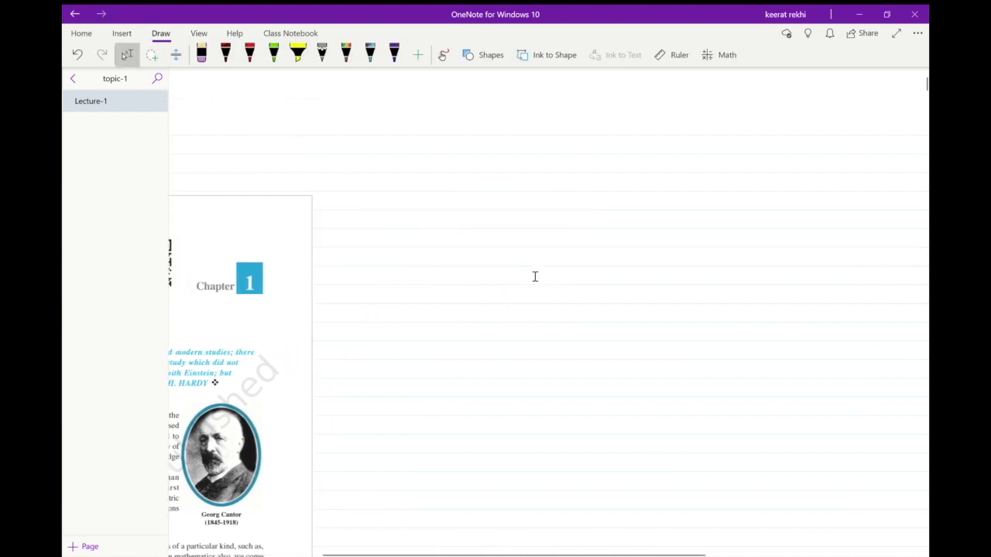
click(249, 53)
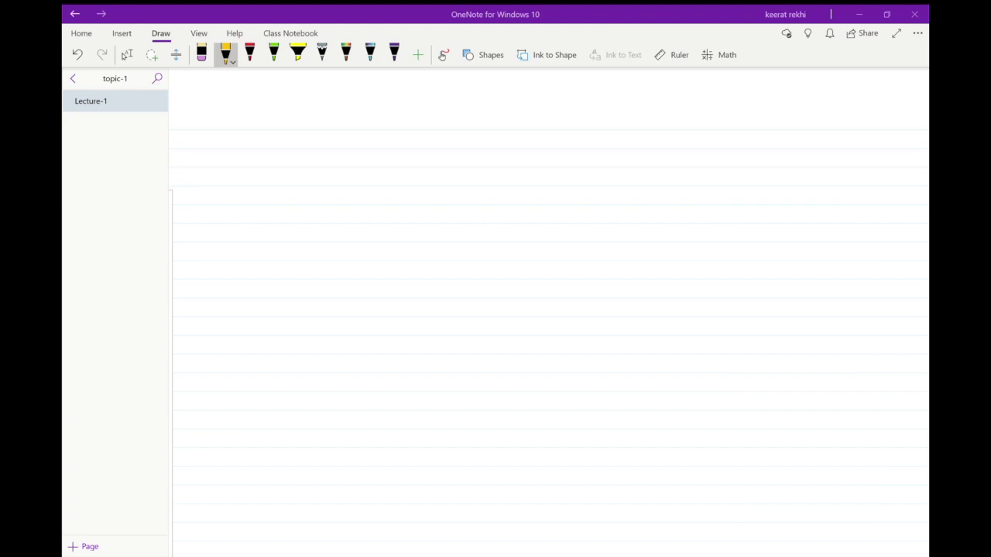
click(127, 55)
scroll(549, 310, left, 10)
scroll(549, 310, down, 1)
scroll(549, 310, right, 2)
scroll(549, 310, left, 2)
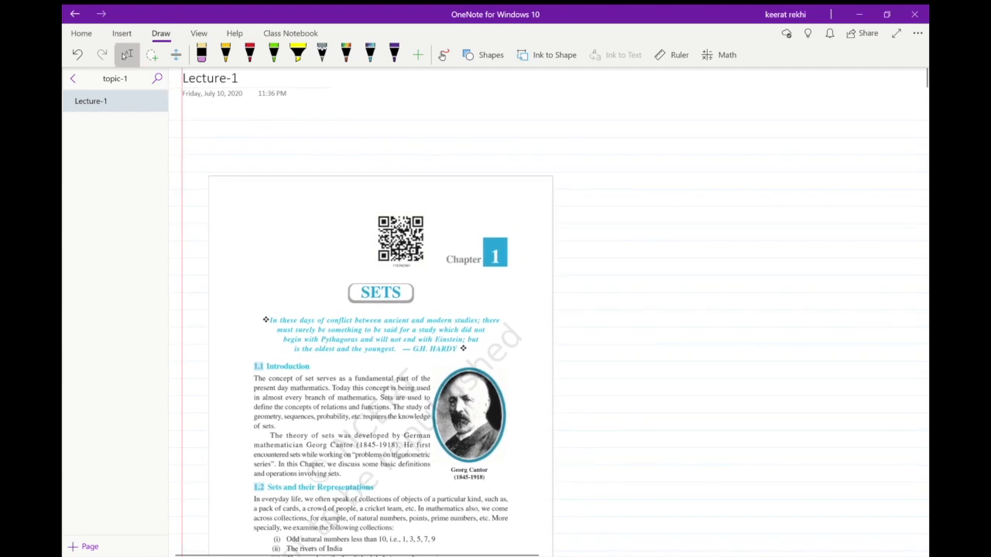
Circle the SETS heading and quotation with the gold pen, add an arrow pointing up from the circle, and draw a star above it.
click(226, 53)
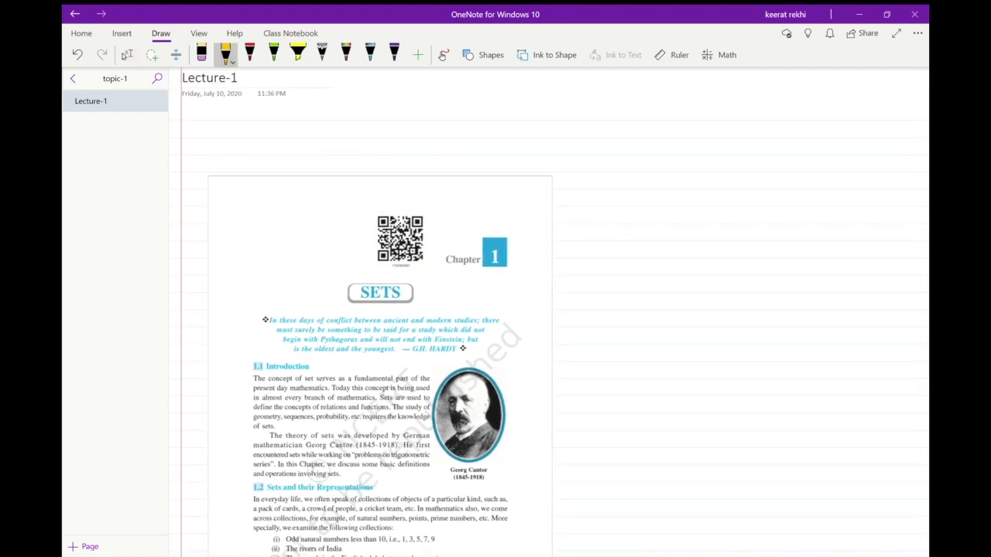
mouse_move(259, 300)
mouse_down()
mouse_move(252, 325)
mouse_move(514, 337)
mouse_move(289, 280)
mouse_move(254, 302)
mouse_move(283, 245)
mouse_move(293, 259)
mouse_up()
mouse_move(280, 221)
mouse_down()
mouse_move(300, 198)
mouse_move(275, 225)
mouse_move(325, 199)
mouse_up()
click(202, 54)
drag(285, 229, 322, 202)
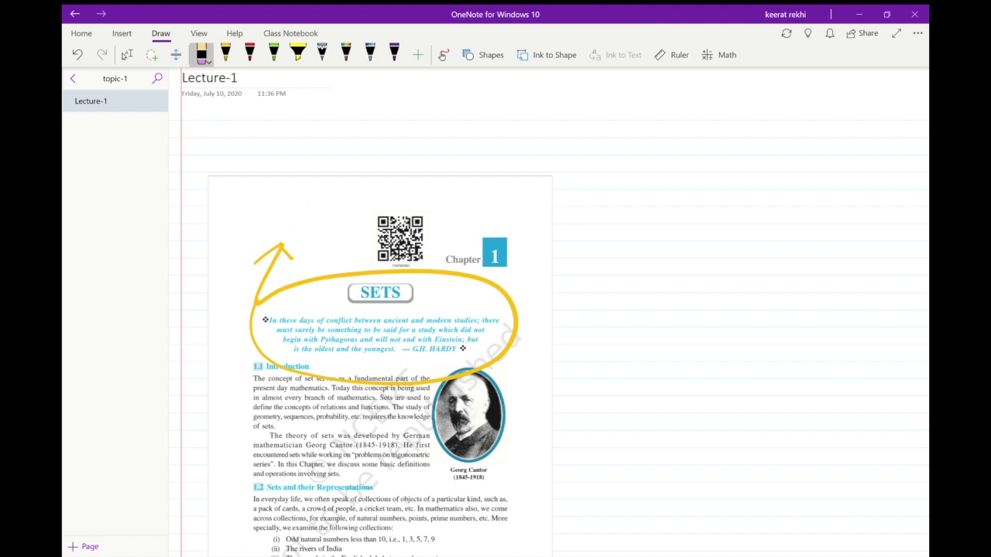
click(226, 53)
mouse_move(293, 234)
mouse_down()
mouse_move(288, 189)
mouse_move(333, 180)
mouse_up()
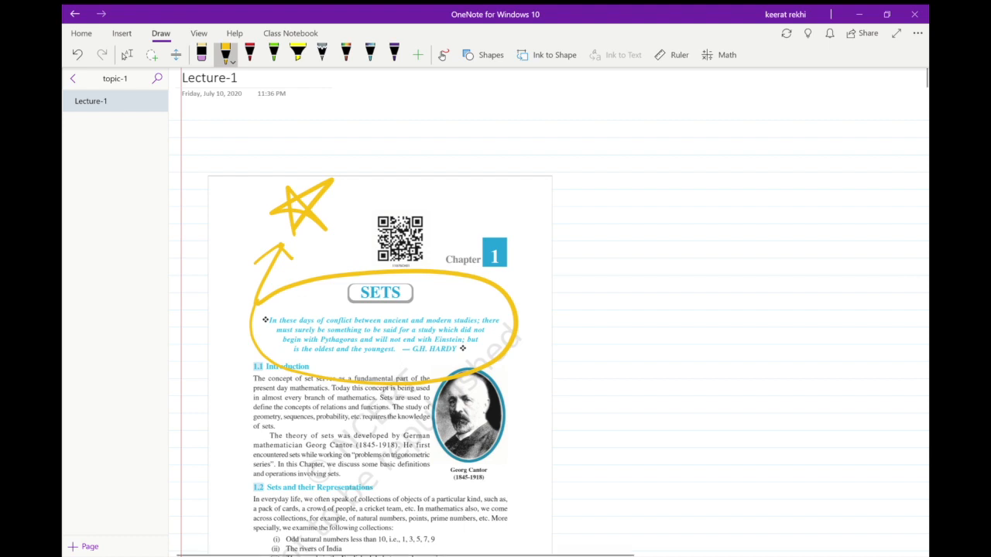
Lasso the gold star, turn on Ink to Shape, and move the star up to the upper edge of the printout page.
click(152, 54)
mouse_move(286, 228)
mouse_down()
mouse_move(307, 159)
mouse_move(279, 220)
mouse_up()
mouse_move(306, 159)
mouse_down()
mouse_move(271, 211)
mouse_move(308, 161)
mouse_up()
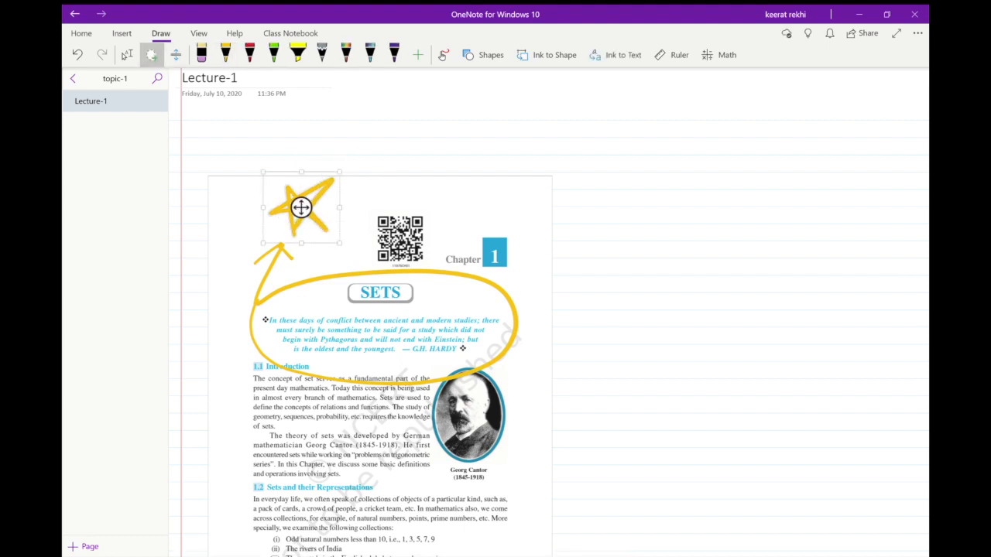
click(547, 55)
drag(301, 207, 301, 180)
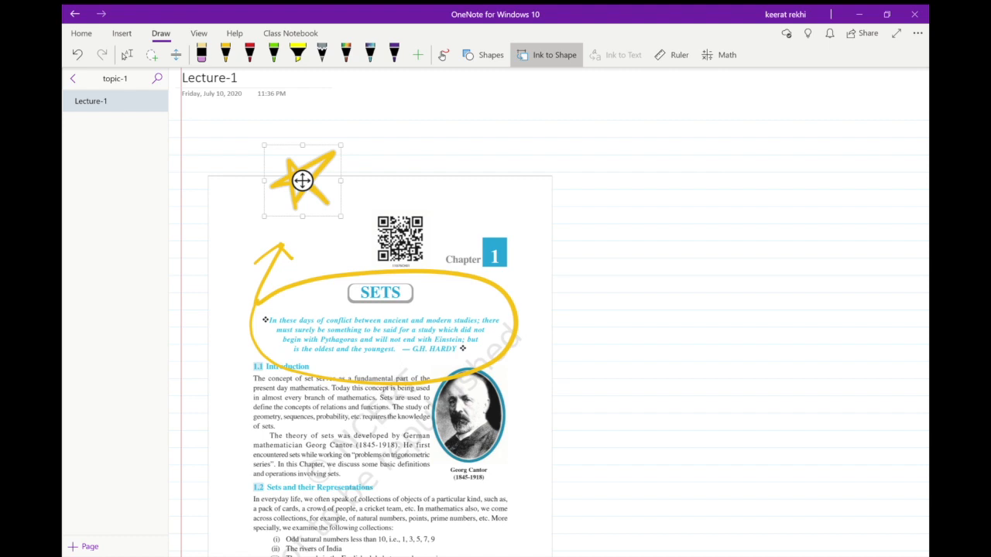
Draw a gold rectangle above the QR code with Ink to Shape active.
click(225, 54)
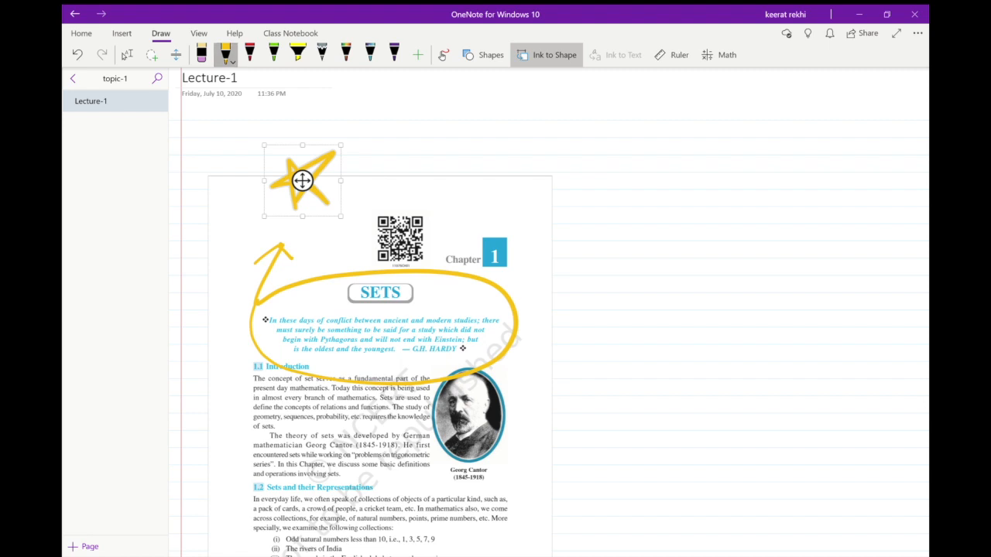
key(Escape)
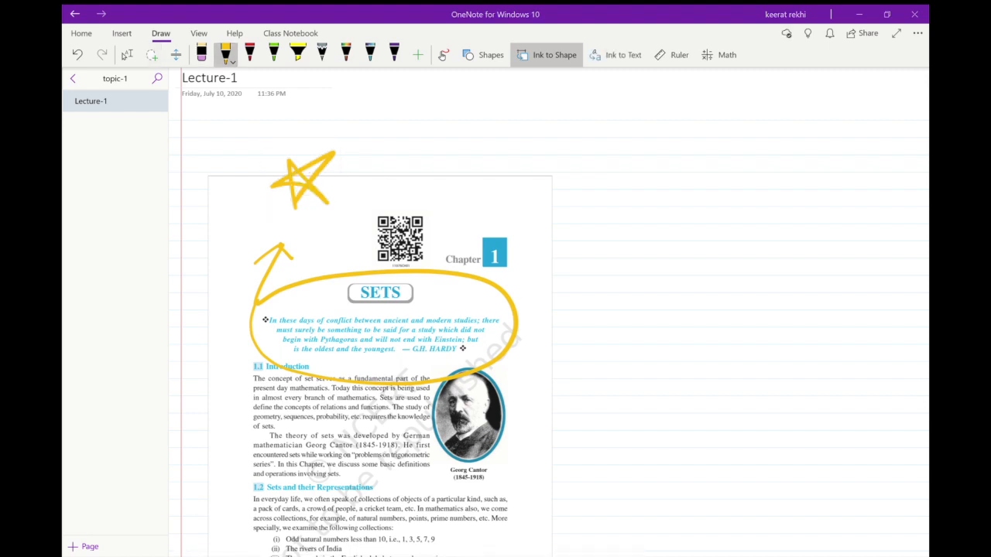
drag(367, 130, 366, 207)
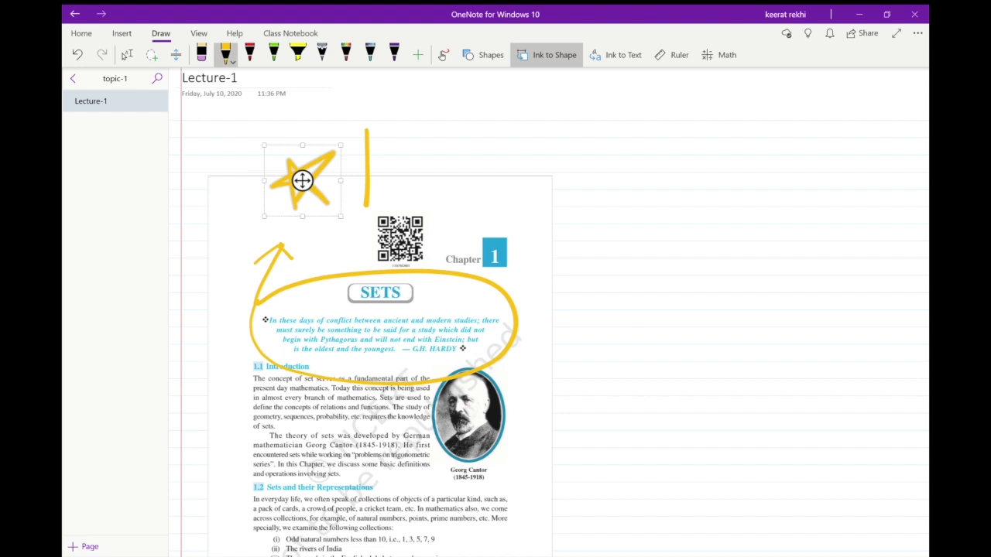
mouse_move(367, 132)
mouse_down()
mouse_move(483, 201)
mouse_move(364, 208)
mouse_up()
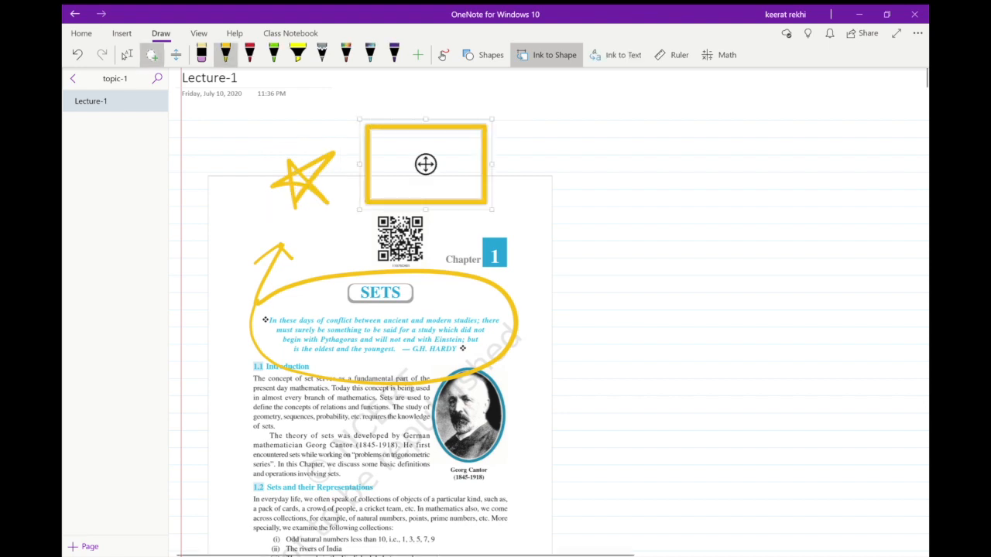
Draw a larger gold star in the blank area beside the printout, lasso it, and move it next to the small star.
click(225, 52)
mouse_move(566, 185)
mouse_down()
mouse_move(615, 108)
mouse_move(668, 102)
mouse_move(567, 182)
mouse_up()
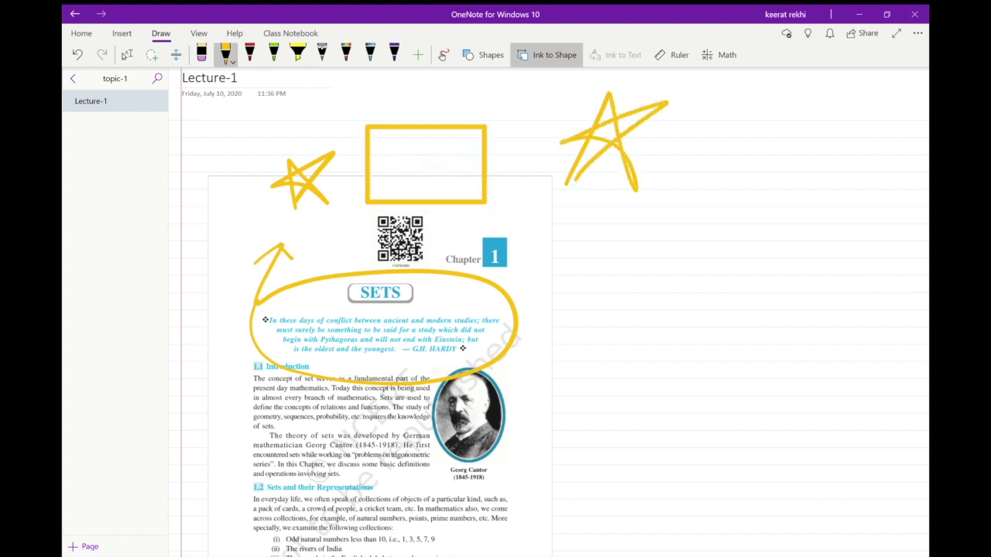
click(152, 55)
mouse_move(583, 83)
mouse_down()
mouse_move(559, 109)
mouse_move(581, 85)
mouse_up()
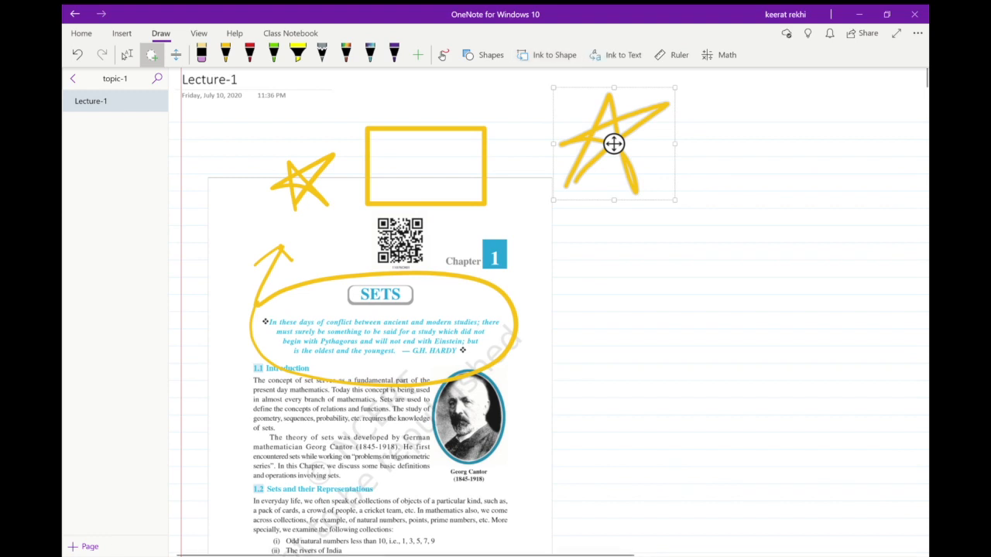
click(546, 54)
mouse_move(614, 144)
mouse_down()
mouse_move(531, 150)
mouse_move(549, 155)
mouse_move(305, 209)
mouse_move(273, 238)
mouse_move(232, 193)
mouse_up()
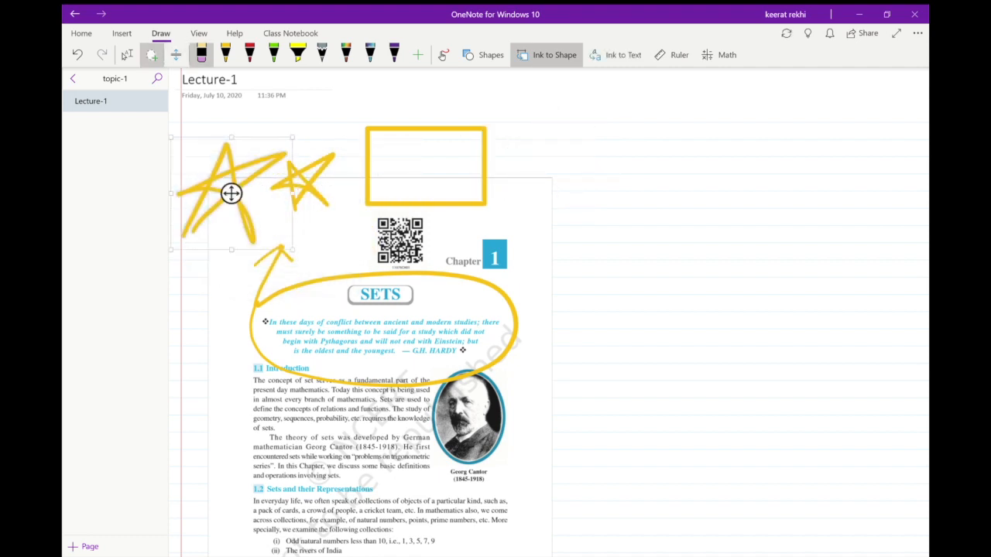
Erase both stars, the rectangle, the arrow and the circle from the first printout page.
key(Delete)
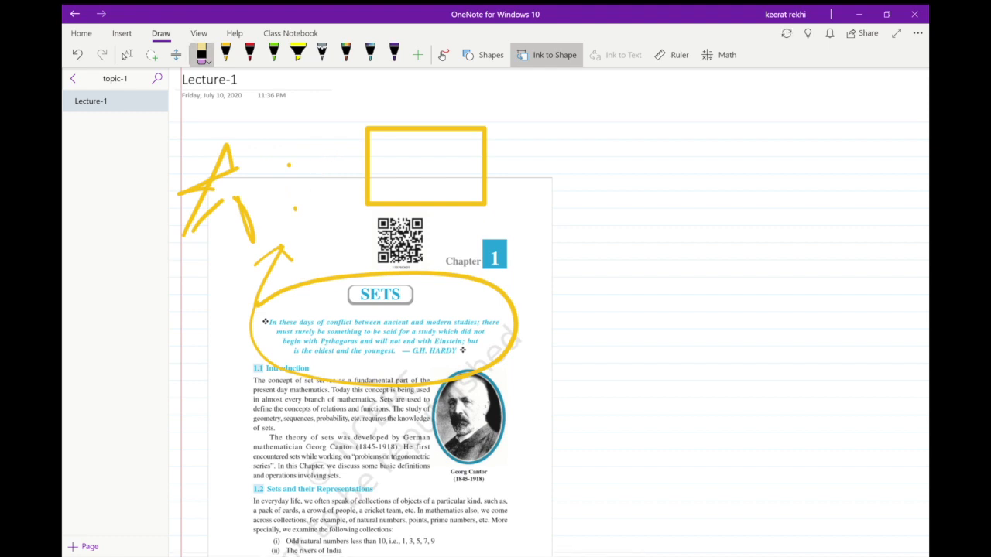
mouse_move(225, 159)
mouse_down()
mouse_move(203, 193)
mouse_move(246, 221)
mouse_up()
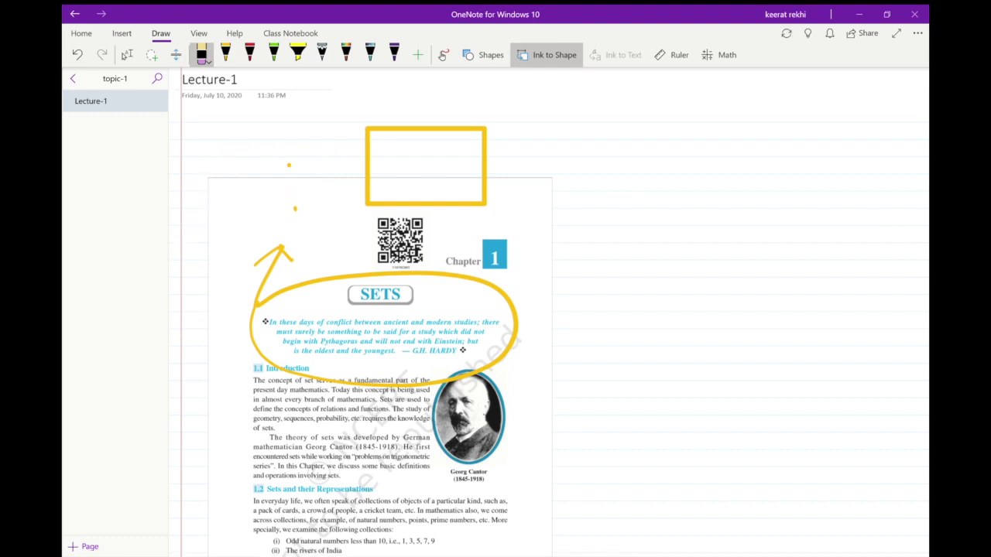
mouse_move(367, 166)
mouse_down()
mouse_move(369, 203)
mouse_move(333, 280)
mouse_move(271, 263)
mouse_move(280, 247)
mouse_up()
Handwrite 4x + 6y = 22 and 3x + 2y = 21 in gold beside the first printout page and convert the ink to math.
click(225, 54)
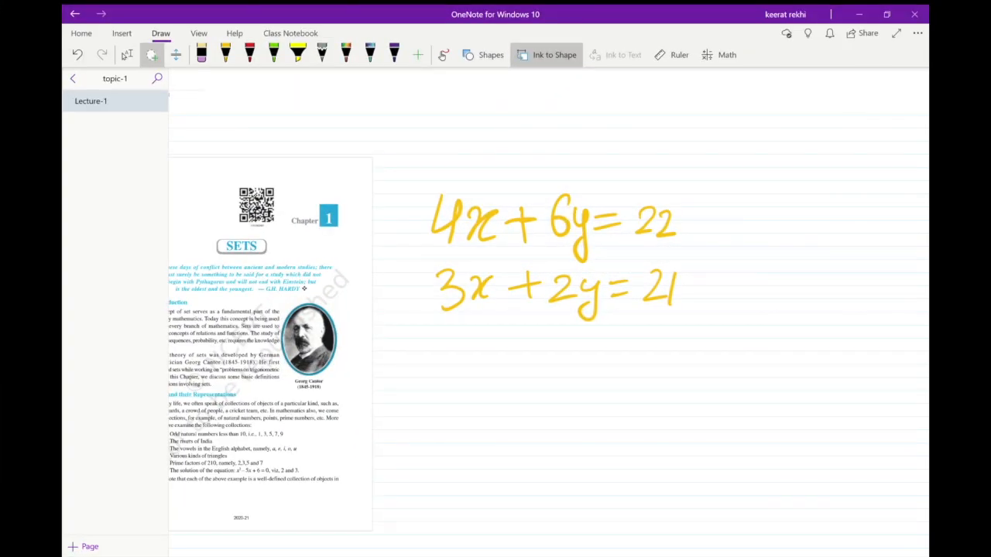
mouse_move(453, 151)
mouse_down()
mouse_move(429, 259)
mouse_move(496, 124)
mouse_move(457, 151)
mouse_up()
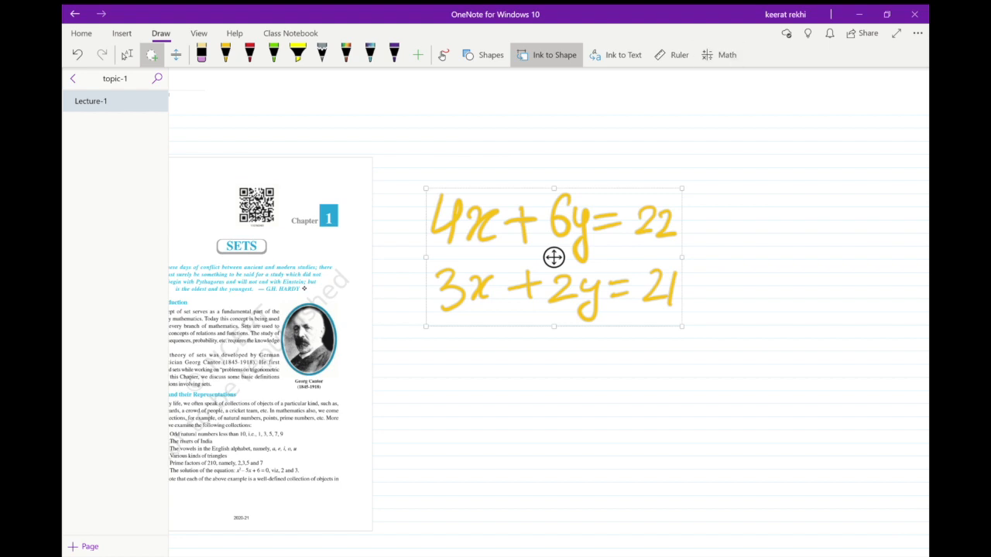
click(720, 55)
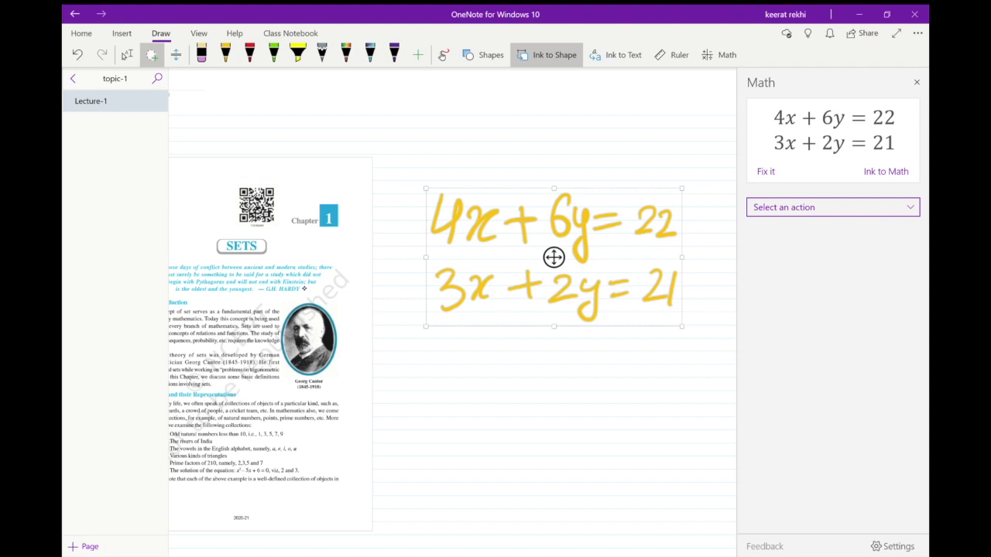
click(885, 172)
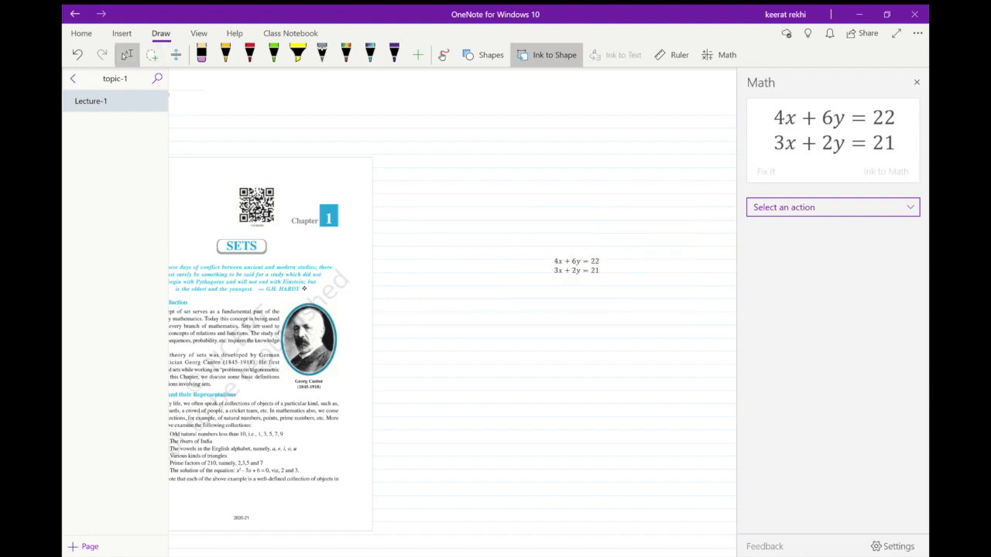
Move the converted equations higher in the blank area and widen their container.
click(152, 54)
mouse_move(555, 246)
mouse_down()
mouse_move(547, 288)
mouse_move(553, 246)
mouse_move(569, 265)
mouse_move(486, 248)
mouse_move(539, 170)
mouse_move(533, 183)
mouse_up()
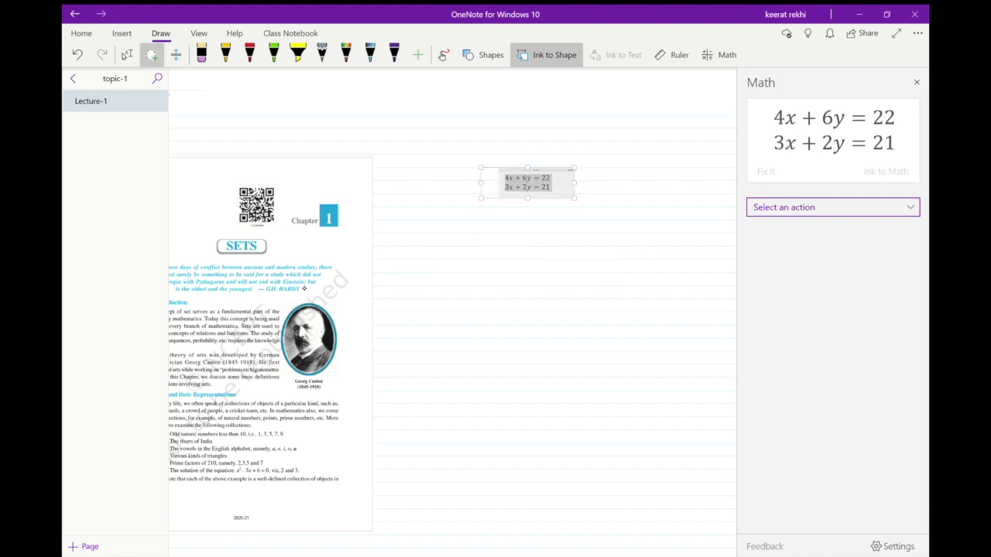
click(589, 204)
mouse_move(523, 156)
mouse_down()
mouse_move(502, 209)
mouse_move(542, 159)
mouse_up()
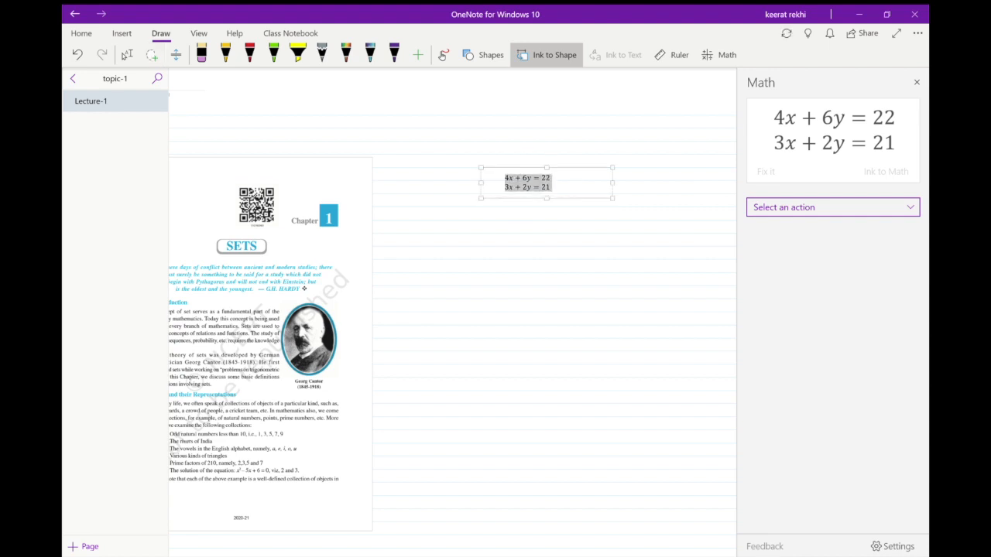
Solve the two equations for x and y and place the solution beside them on the page.
click(833, 207)
click(833, 207)
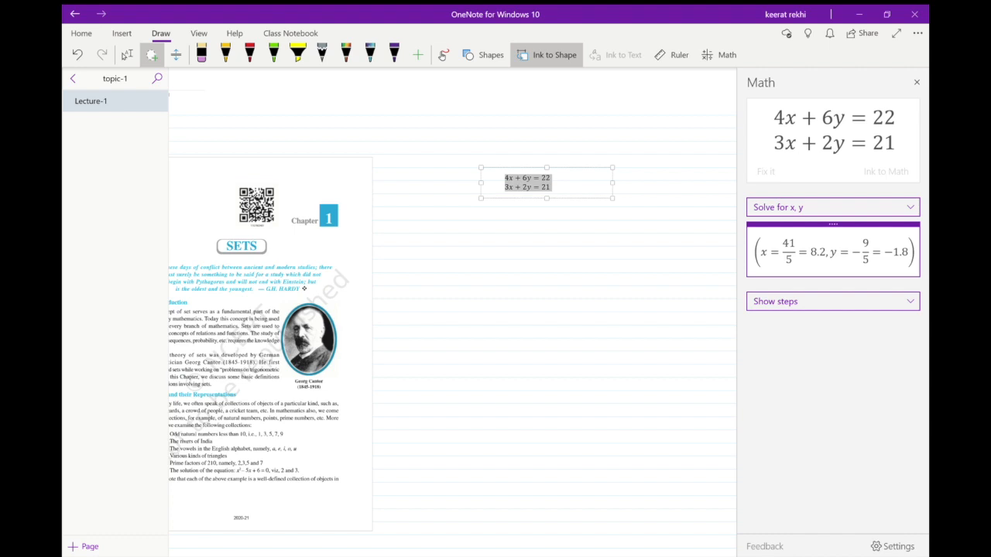
drag(405, 173, 355, 110)
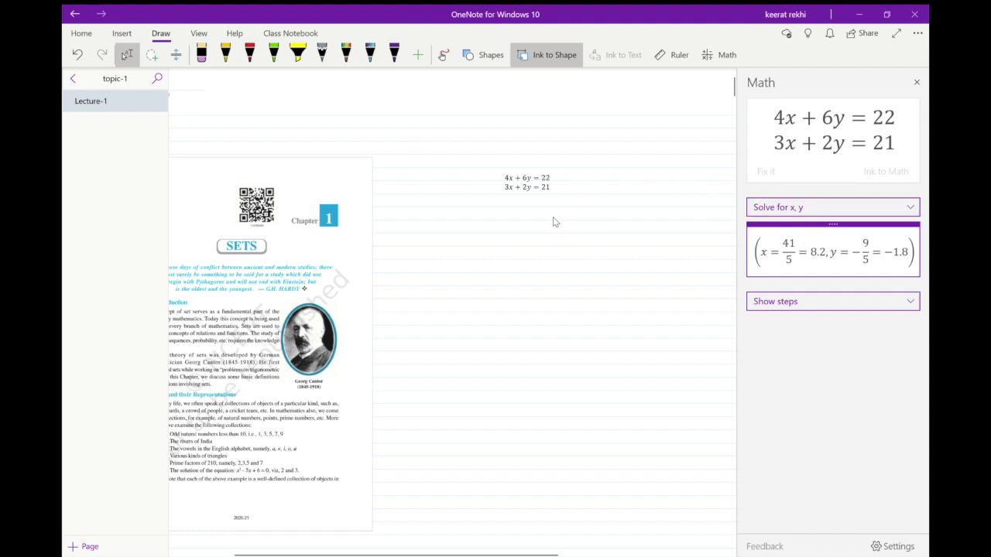
drag(546, 225, 606, 224)
drag(614, 184, 657, 180)
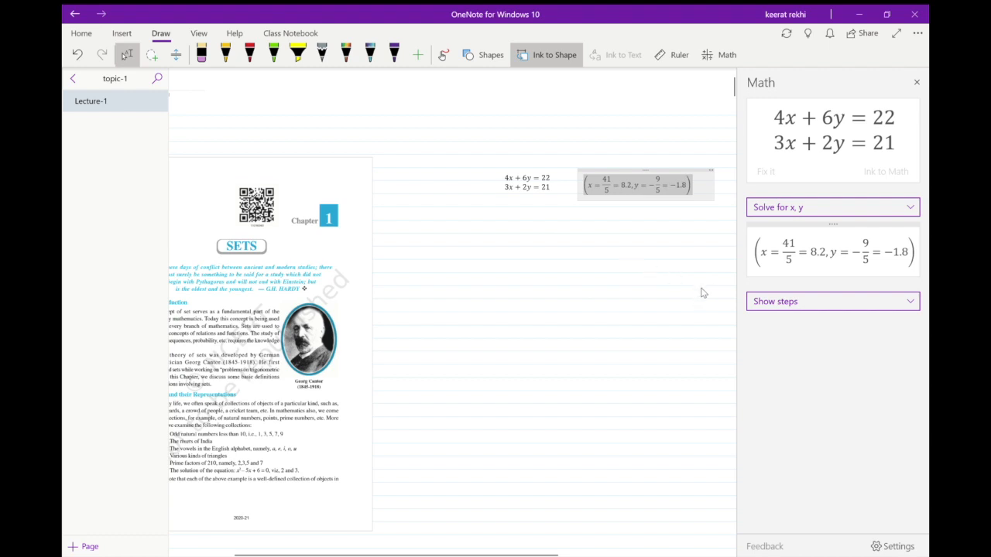
Show the solution steps using elimination and read through them.
click(757, 301)
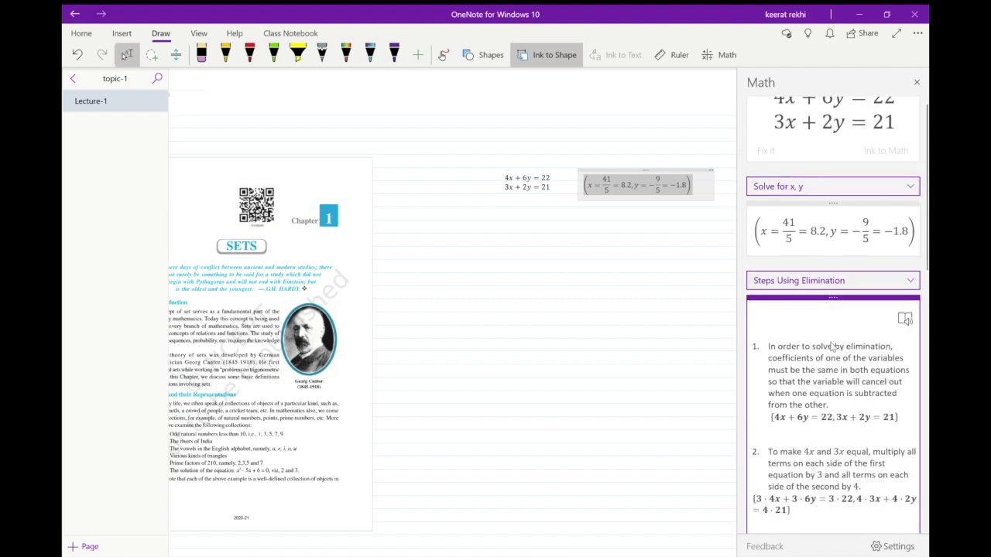
scroll(833, 347, down, 5)
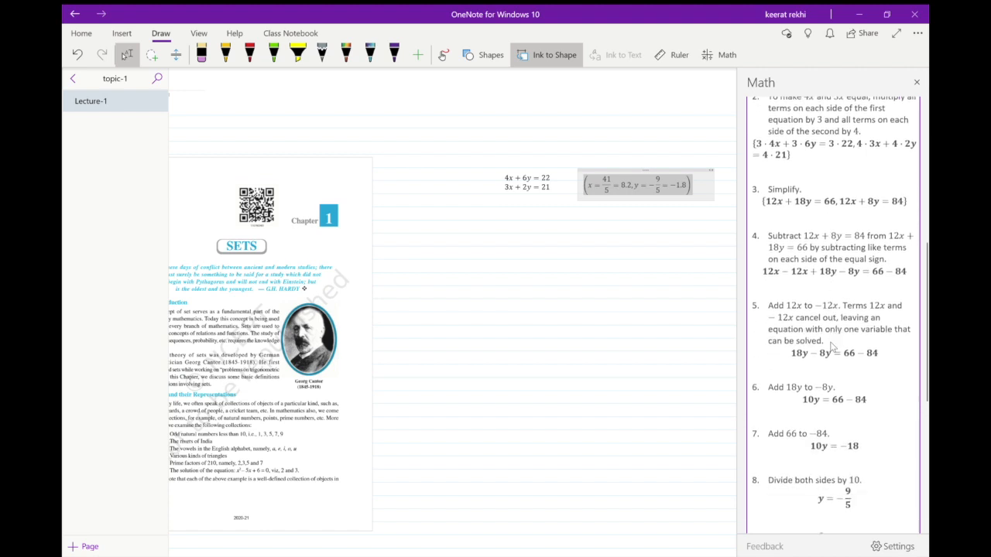
scroll(833, 346, down, 5)
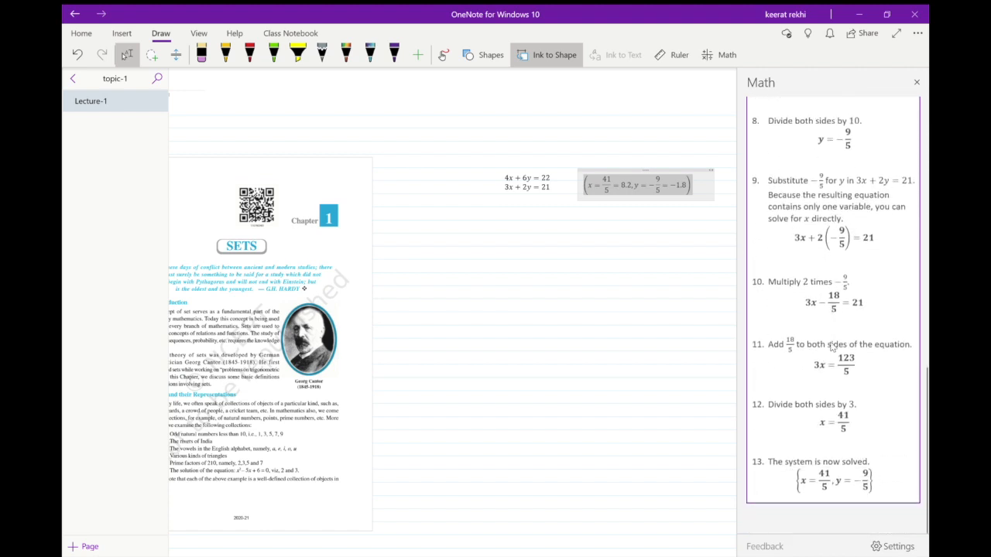
scroll(832, 346, up, 12)
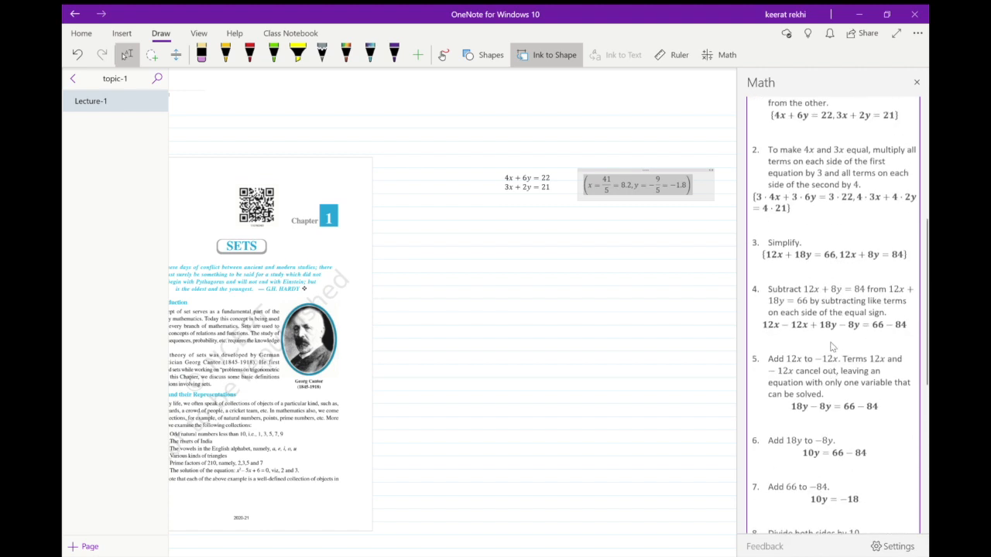
scroll(833, 346, up, 2)
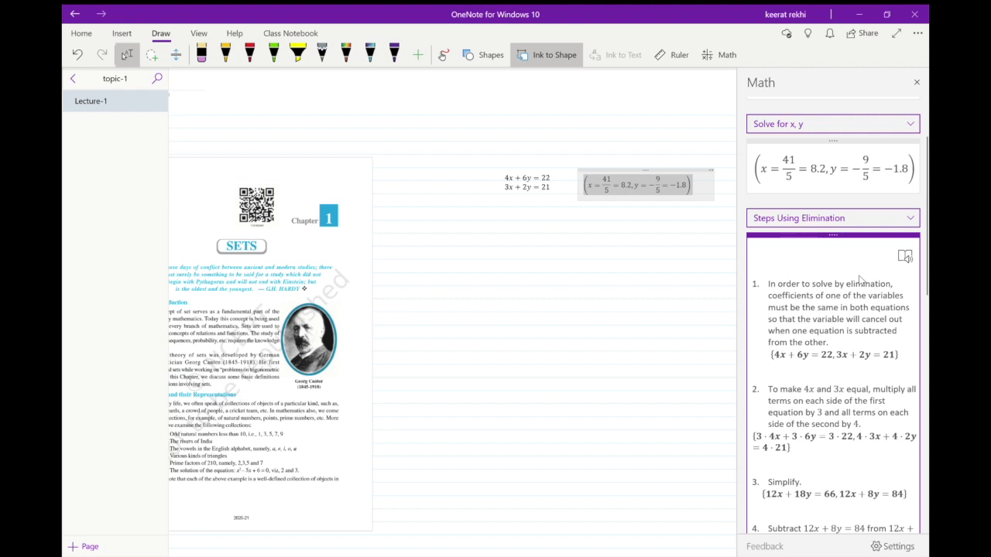
scroll(859, 280, down, 3)
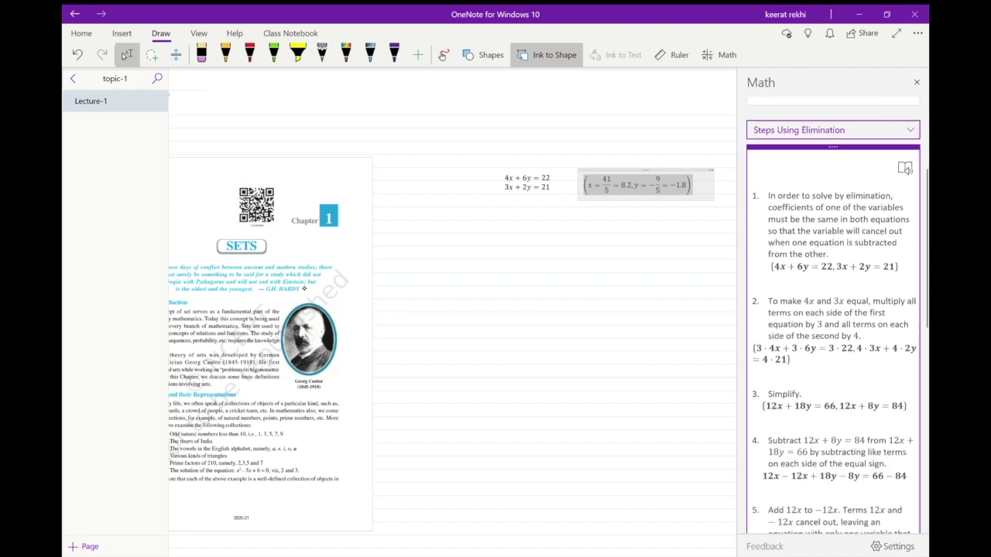
Review the elimination steps for 4x + 6y = 22 and 3x + 2y = 21 again.
scroll(834, 317, down, 3)
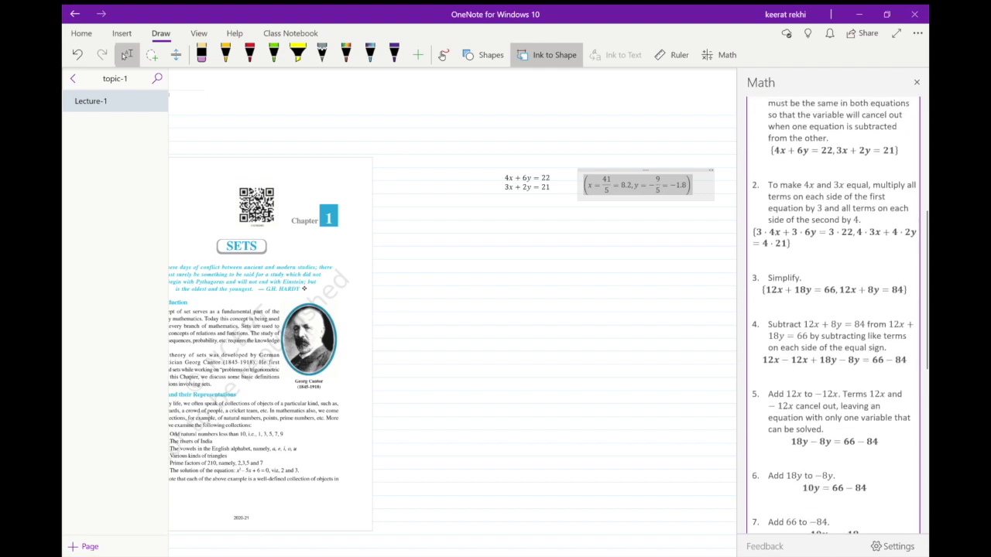
scroll(795, 288, up, 2)
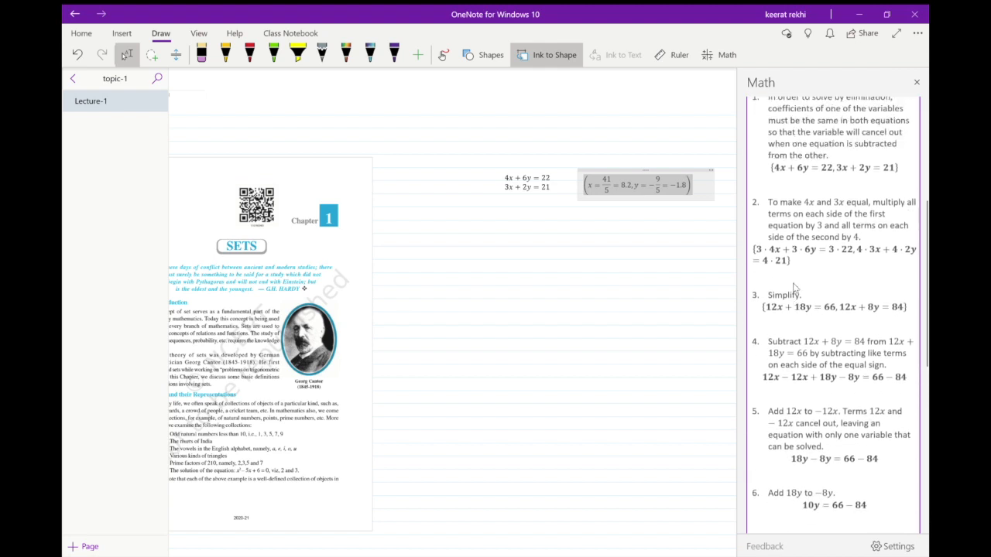
scroll(794, 288, up, 5)
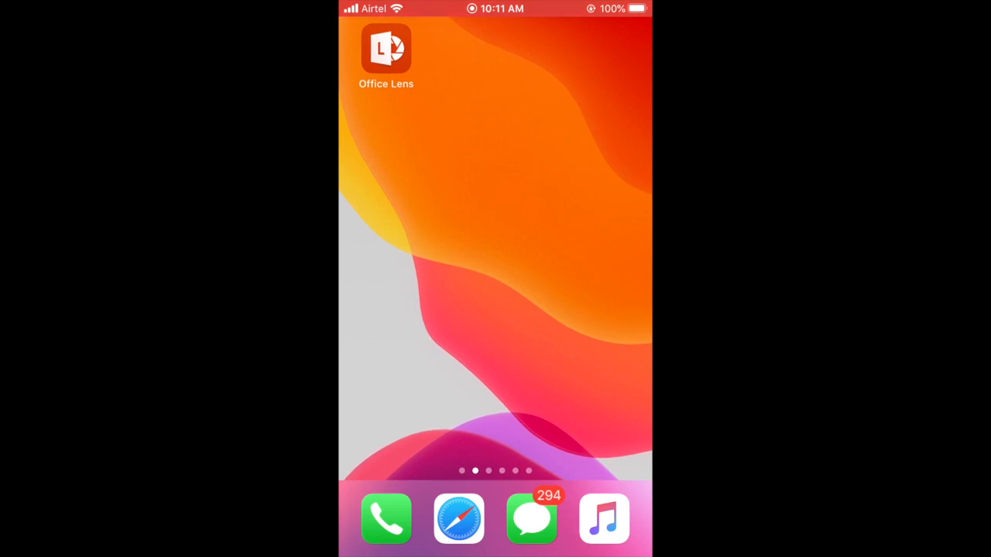
Switch to the phone and open Office Lens, leaving its capture shortcuts unused.
click(386, 48)
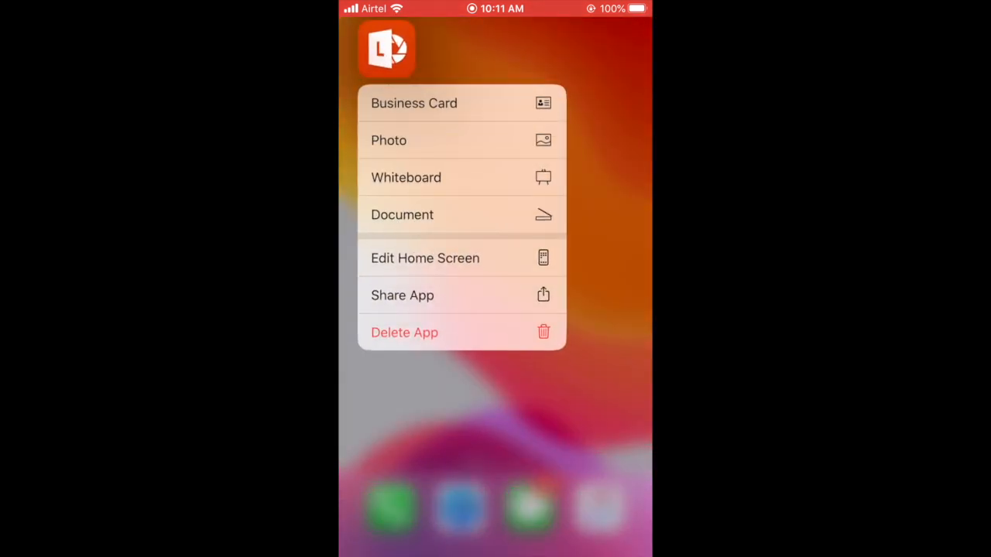
click(495, 418)
click(387, 48)
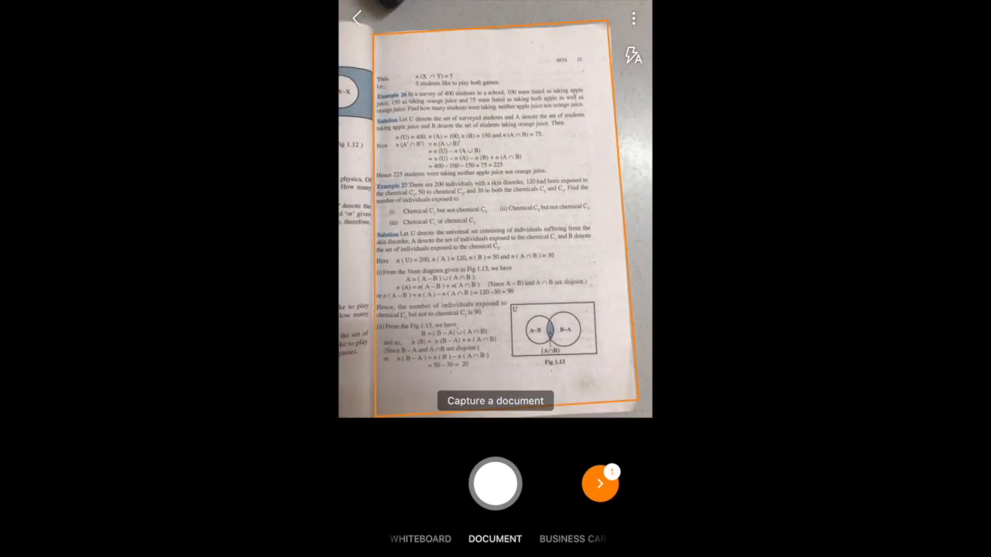
Capture the textbook page with Examples 26 and 27 as a document scan and accept its detected border.
click(495, 484)
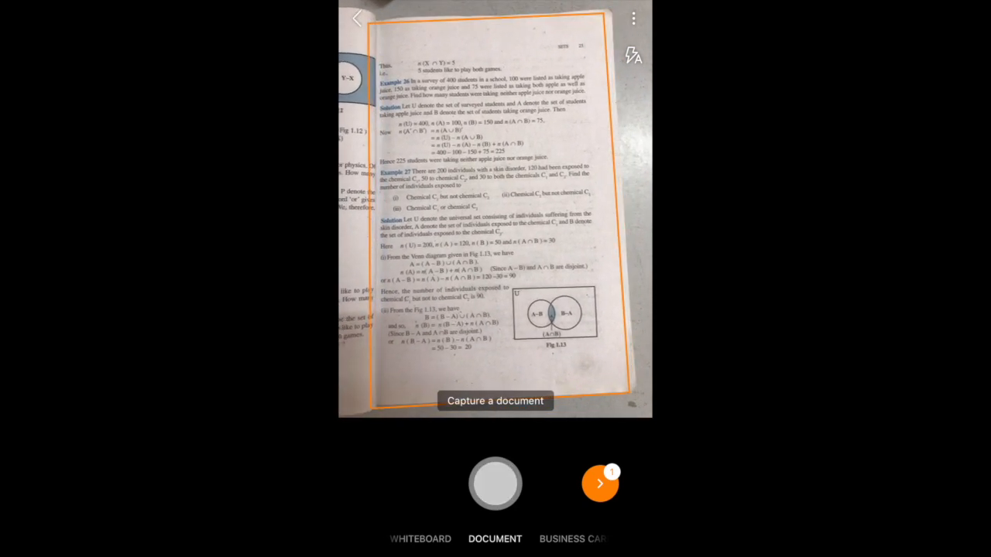
drag(508, 433, 506, 412)
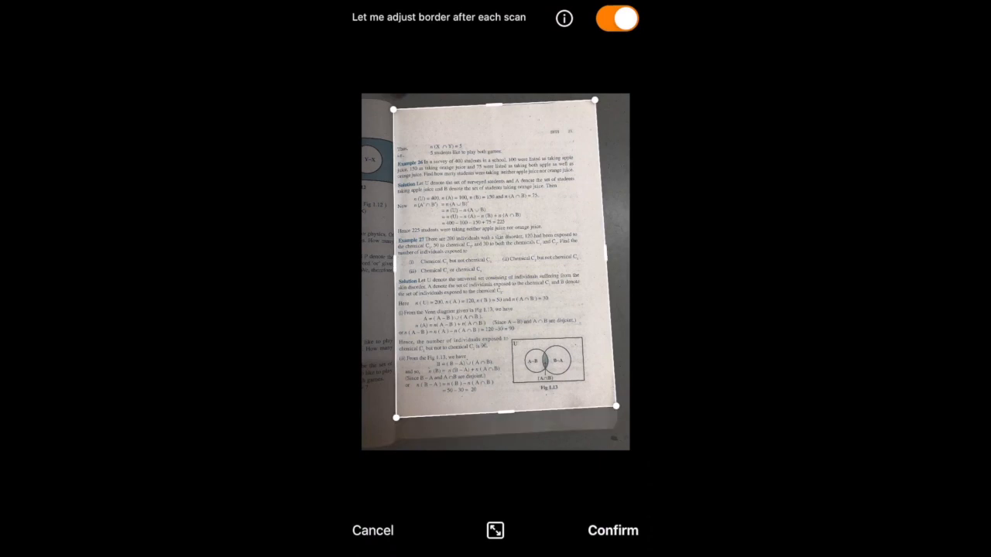
click(612, 530)
Compare the Whiteboard and Black & White filters on the second scan and apply Whiteboard.
drag(588, 310, 403, 309)
click(418, 527)
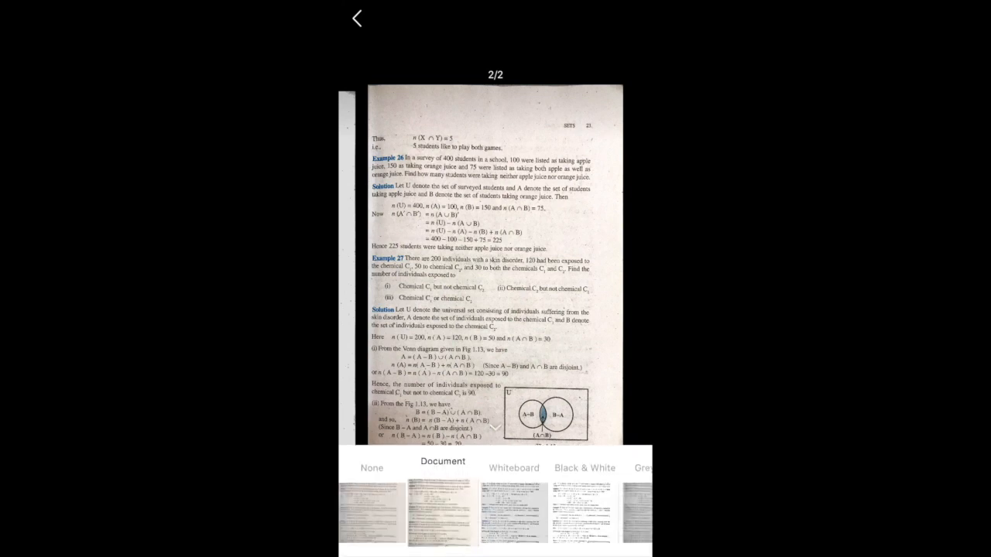
click(514, 512)
click(584, 513)
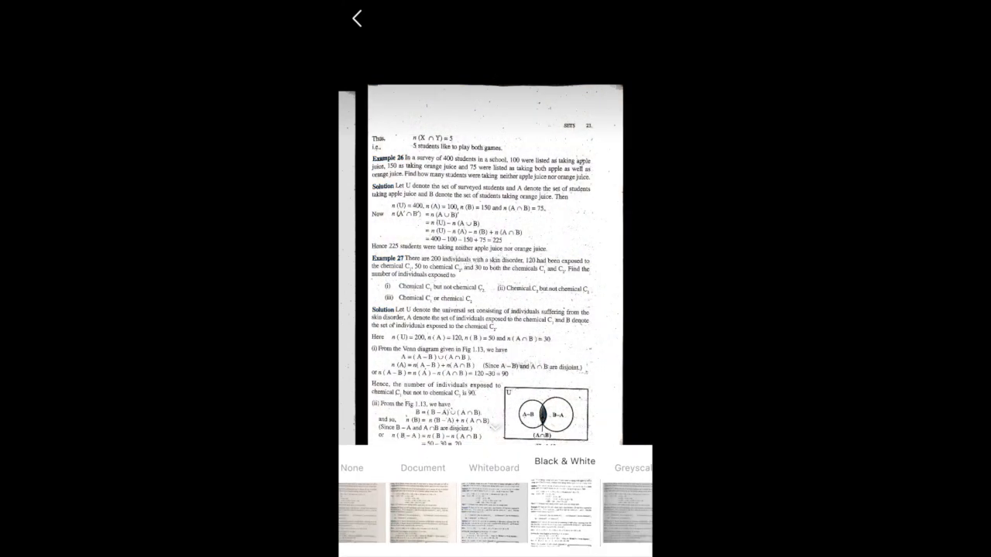
click(494, 512)
click(496, 428)
mouse_move(419, 279)
mouse_down()
mouse_move(573, 278)
mouse_move(418, 279)
mouse_up()
Export both scans to OneNote, saving them in the topic-1 section of the ONLINE SOLUTION notebook.
click(357, 19)
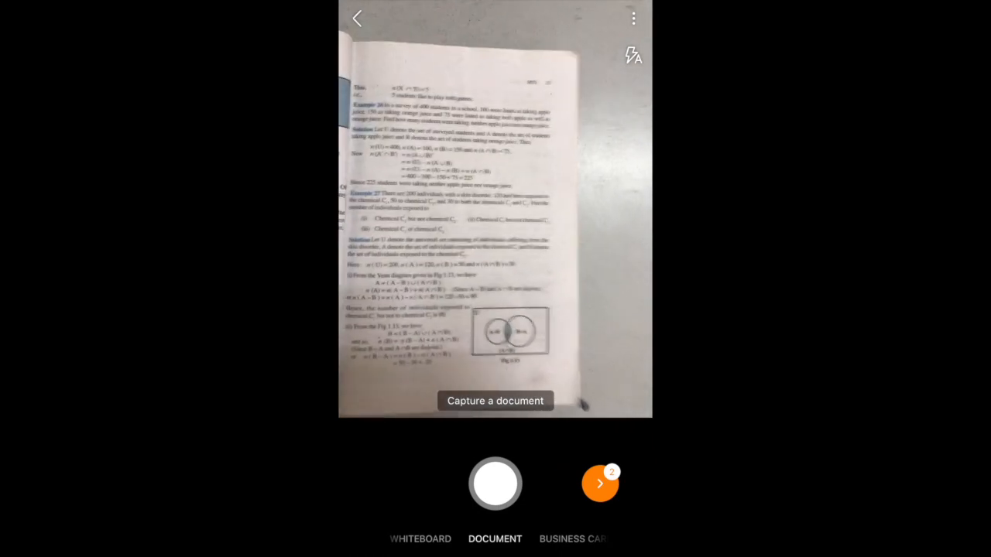
click(600, 484)
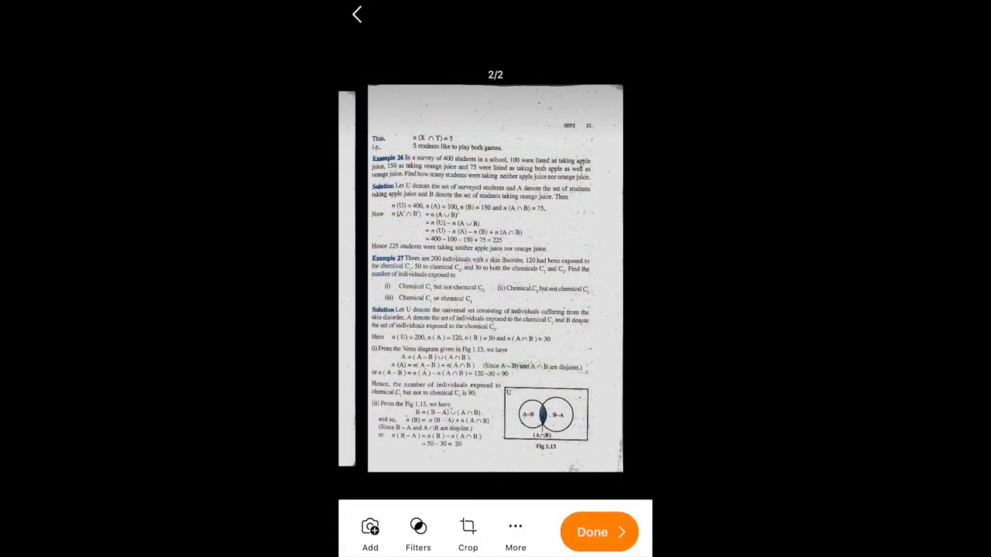
click(600, 540)
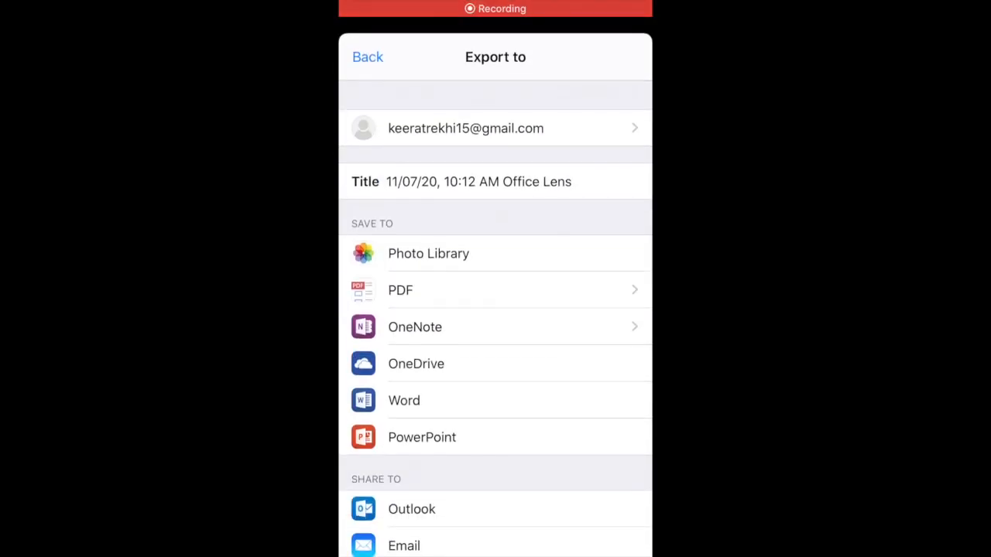
click(496, 328)
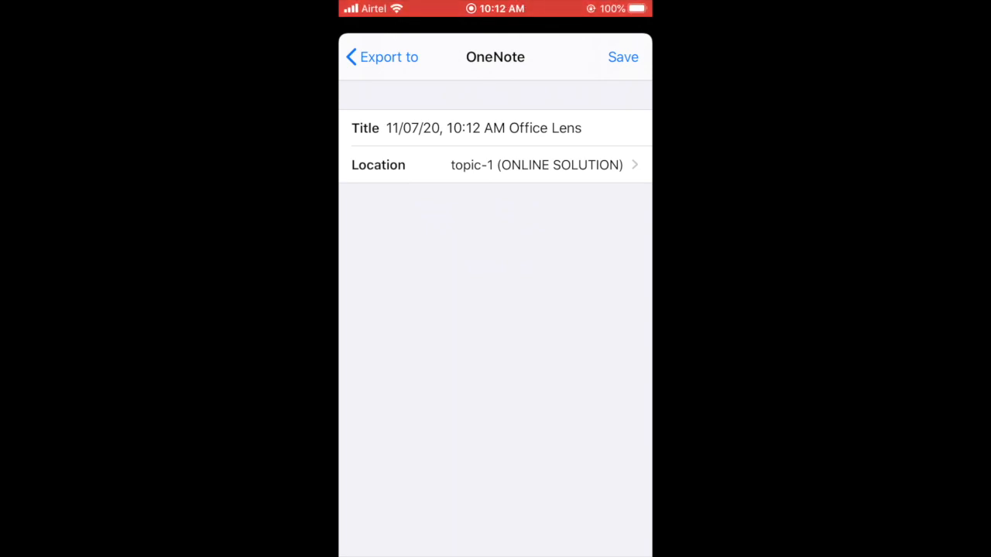
click(623, 57)
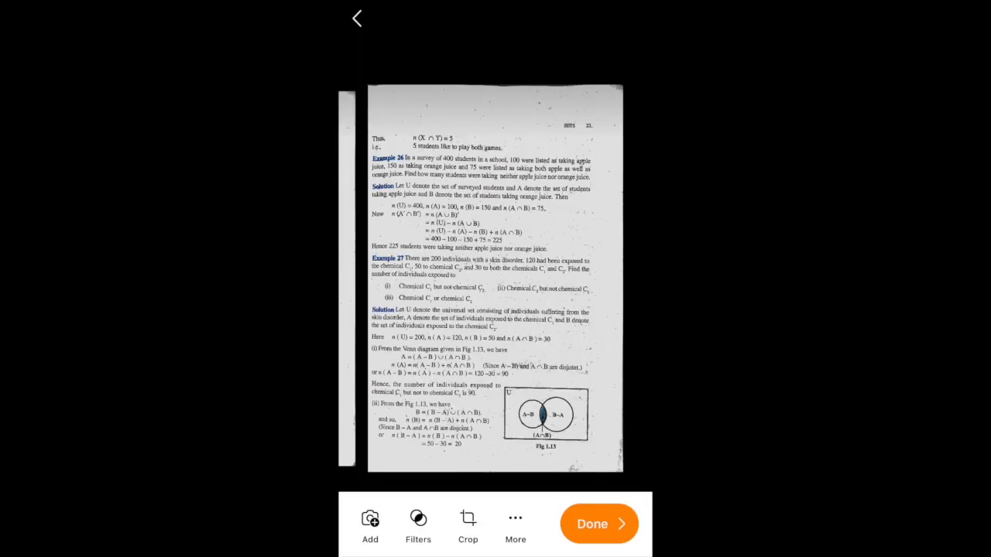
key(Home)
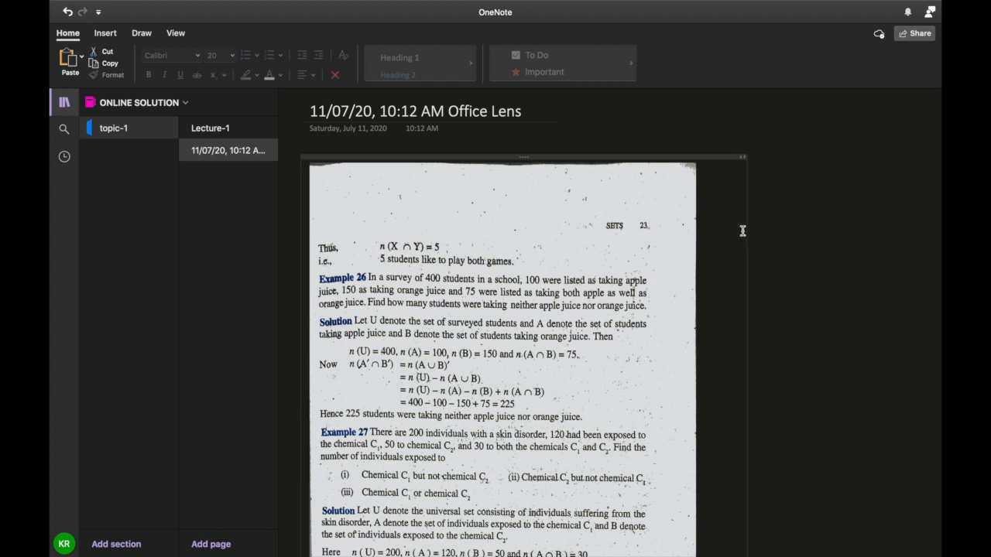
Switch to OneNote on the computer, narrow the container of the exported scans and look through both scanned pages.
drag(745, 230, 682, 226)
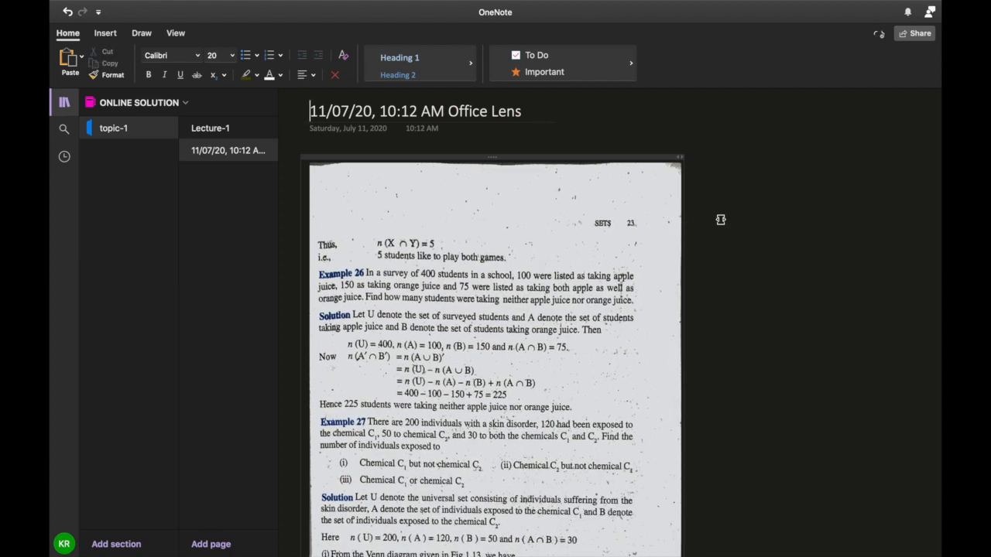
scroll(814, 209, down, 10)
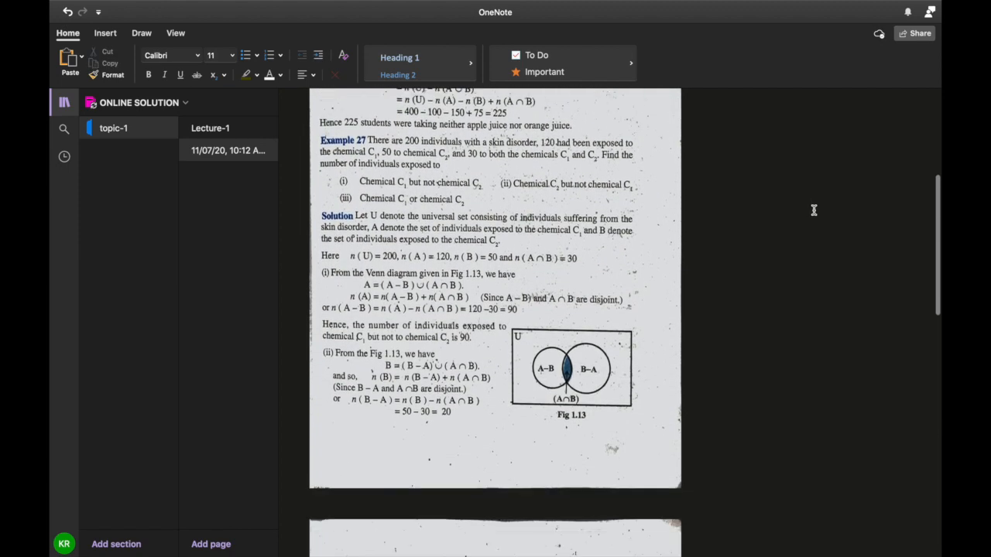
scroll(814, 210, down, 8)
scroll(813, 210, up, 4)
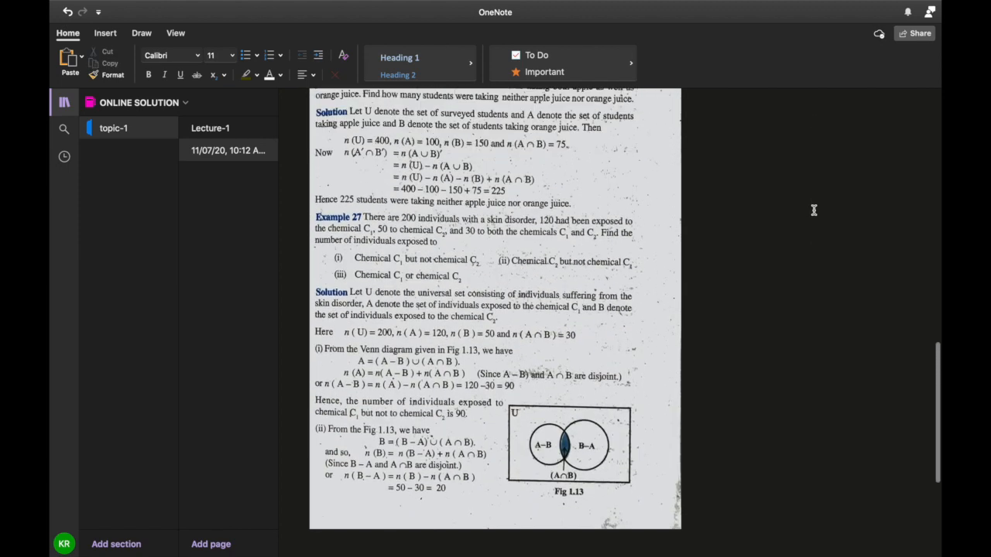
scroll(814, 210, up, 3)
scroll(814, 210, up, 5)
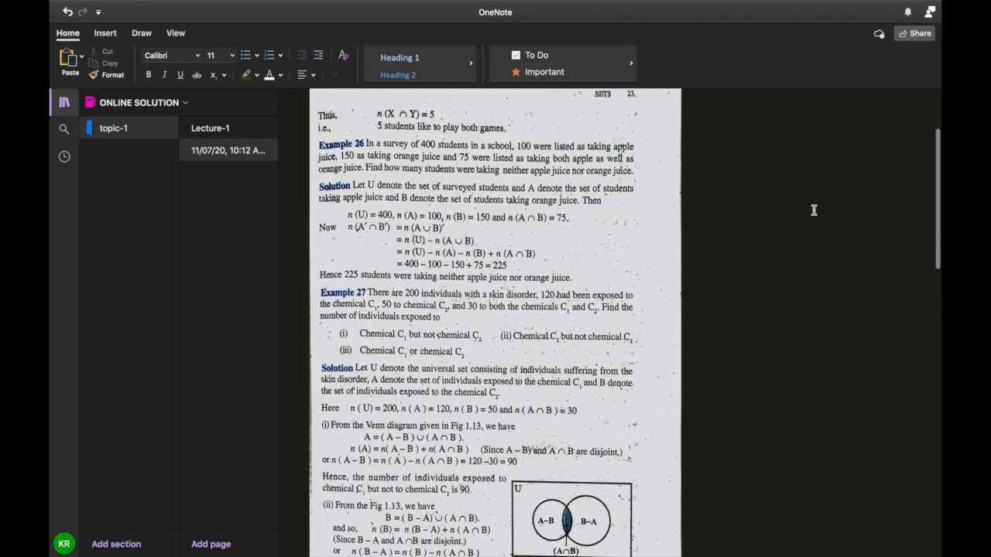
scroll(813, 210, down, 3)
scroll(814, 210, down, 1)
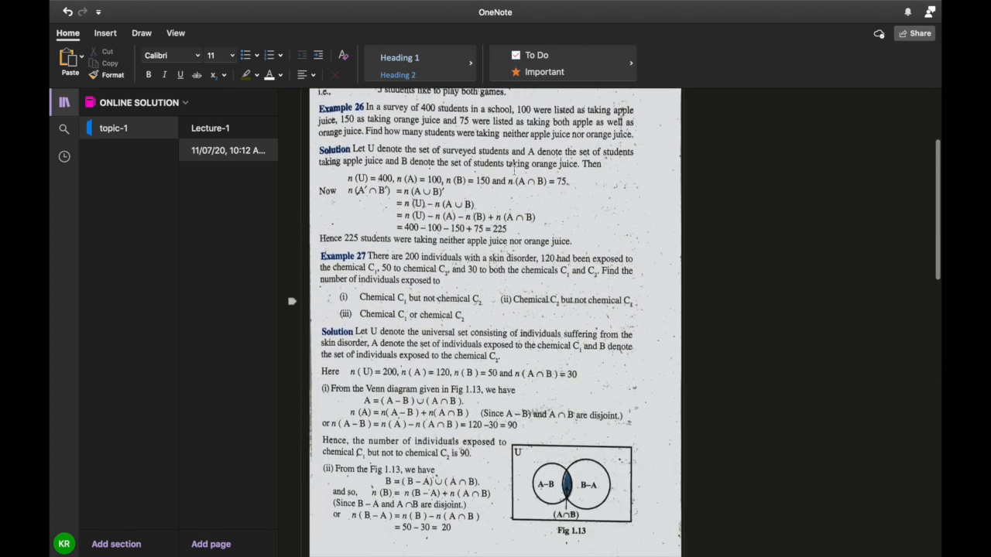
scroll(773, 153, down, 10)
scroll(773, 153, up, 3)
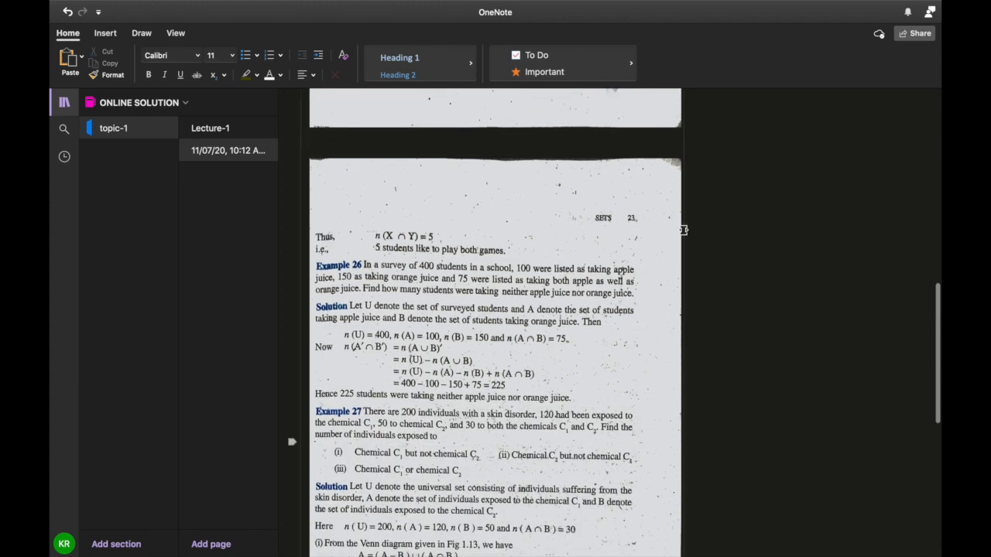
scroll(708, 210, down, 6)
scroll(708, 210, up, 5)
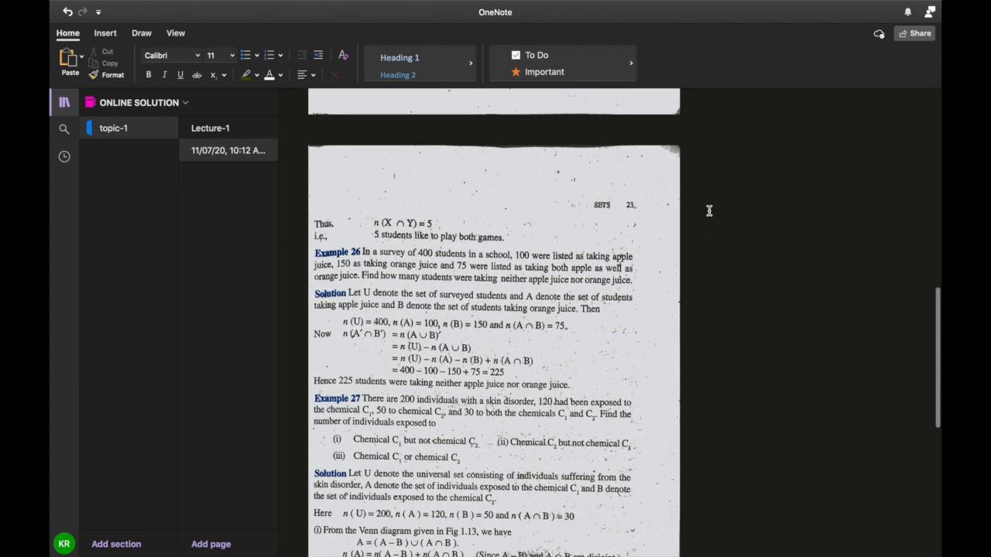
scroll(708, 211, up, 1)
Open the Lecture-1 page and look through the first pages of its Sets chapter printout.
click(227, 154)
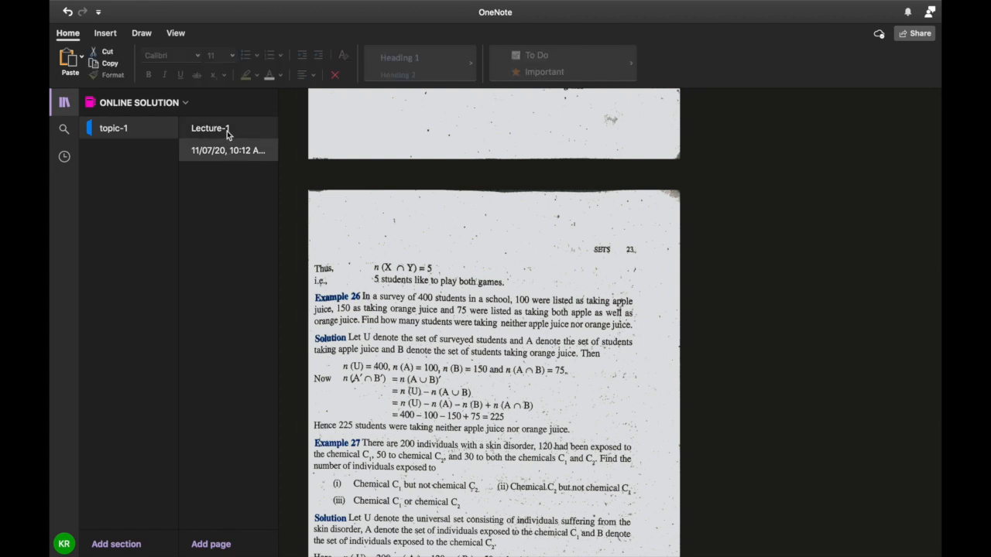
click(227, 128)
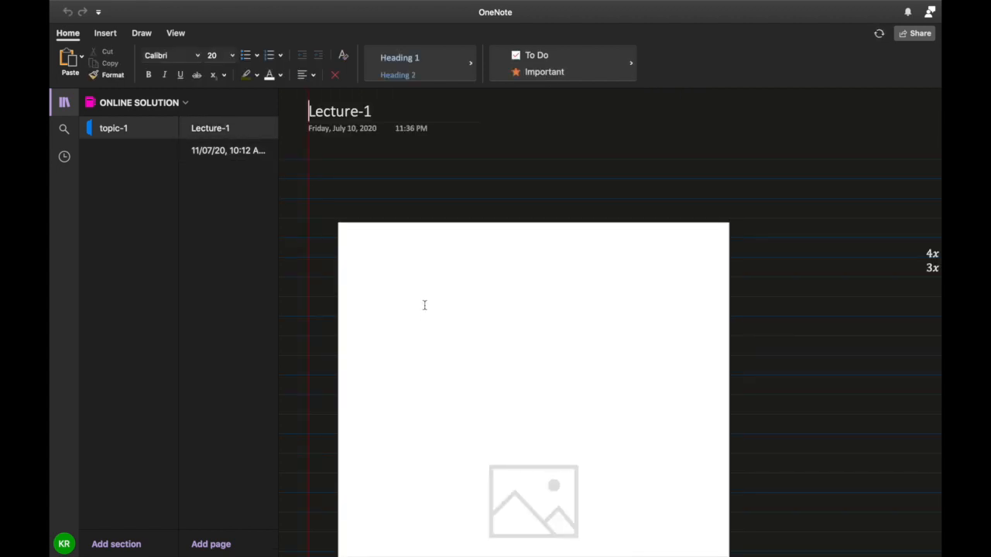
scroll(425, 303, down, 5)
scroll(424, 302, down, 10)
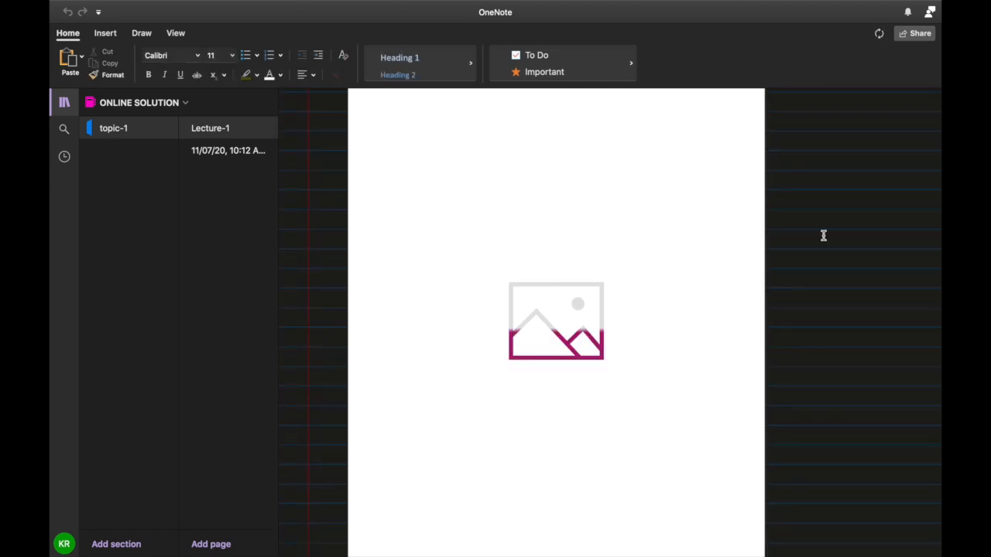
scroll(824, 236, up, 6)
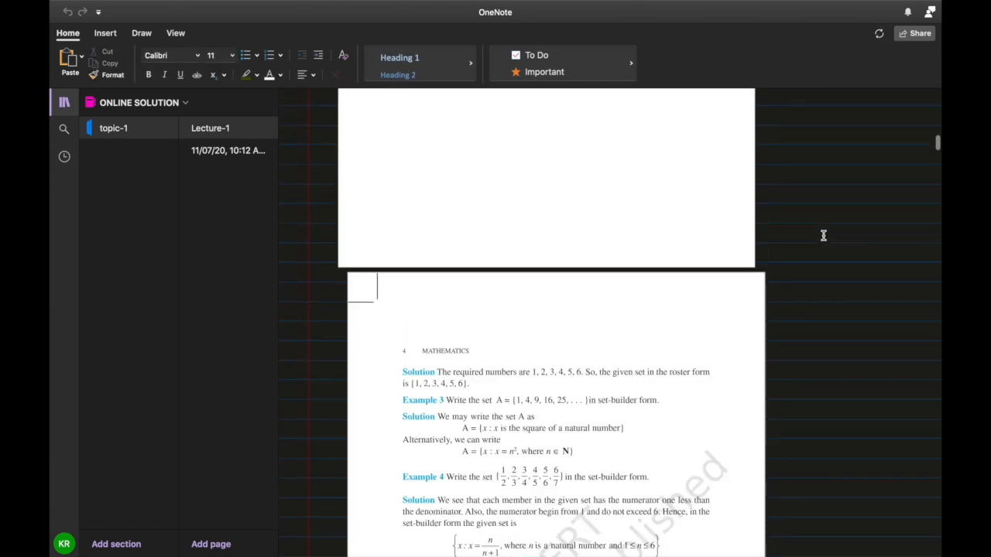
scroll(824, 235, up, 15)
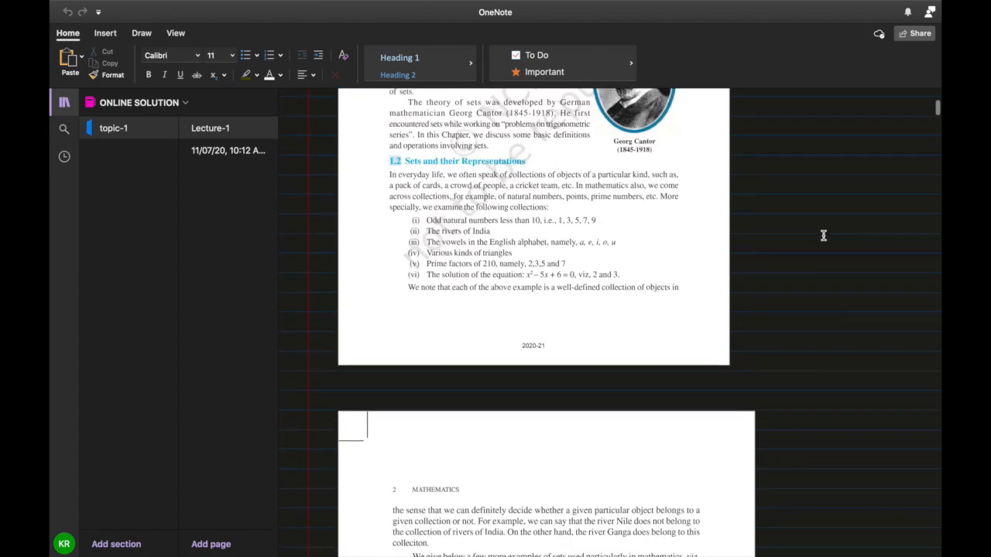
scroll(824, 235, down, 15)
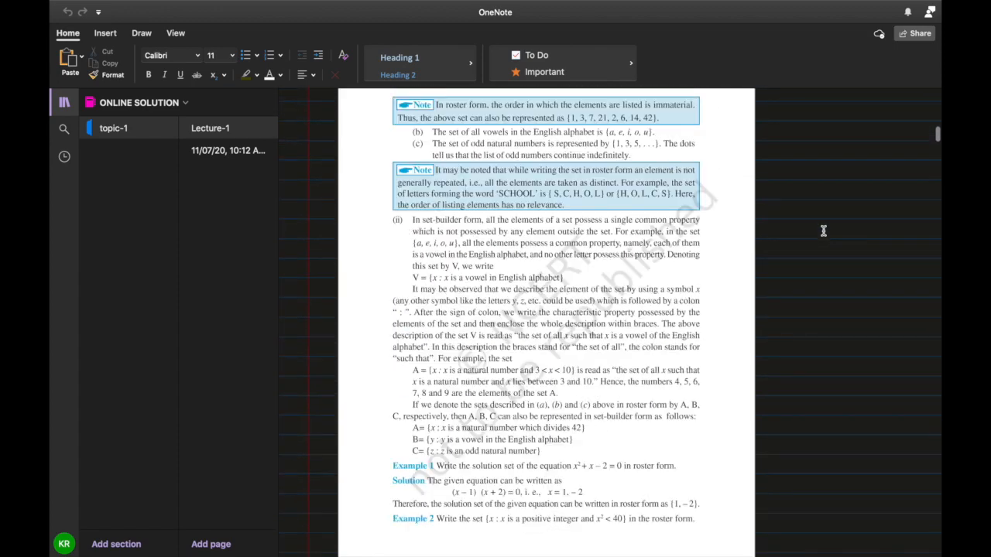
scroll(823, 232, up, 12)
Examine the converted equations and their solution beside the first printout page.
scroll(824, 231, right, 5)
scroll(824, 231, up, 2)
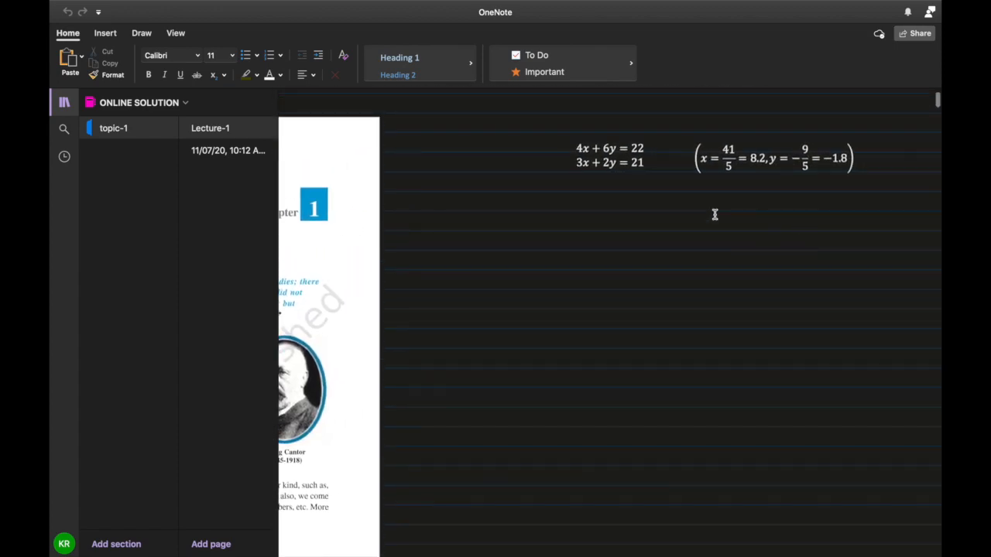
click(773, 145)
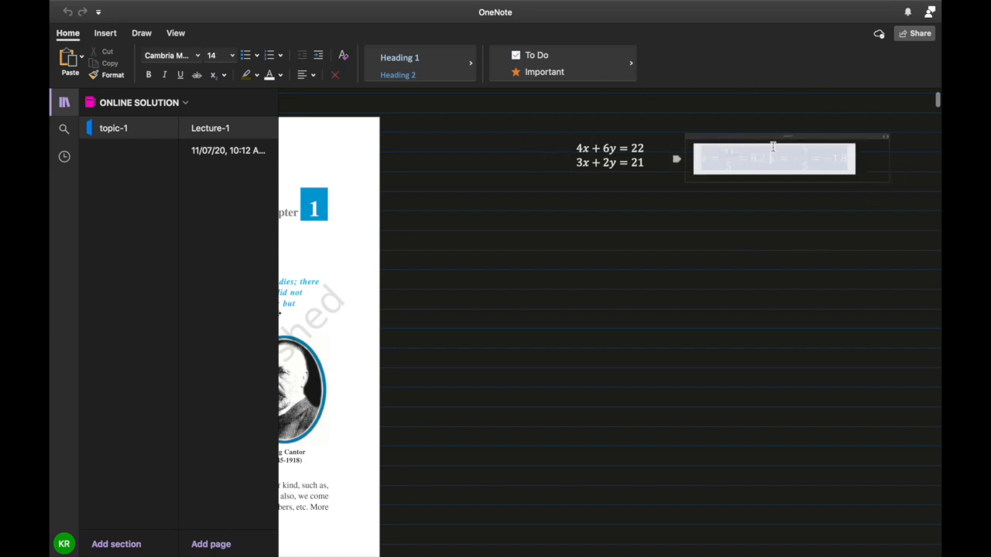
click(747, 229)
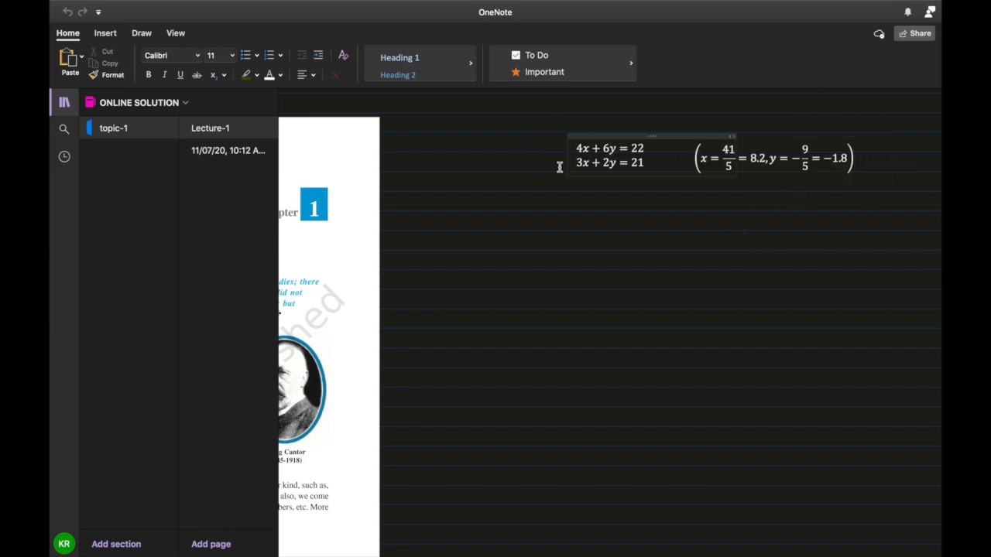
Look through the remaining printout pages on Lecture-1 and return to the page title.
scroll(661, 281, down, 10)
scroll(662, 280, left, 5)
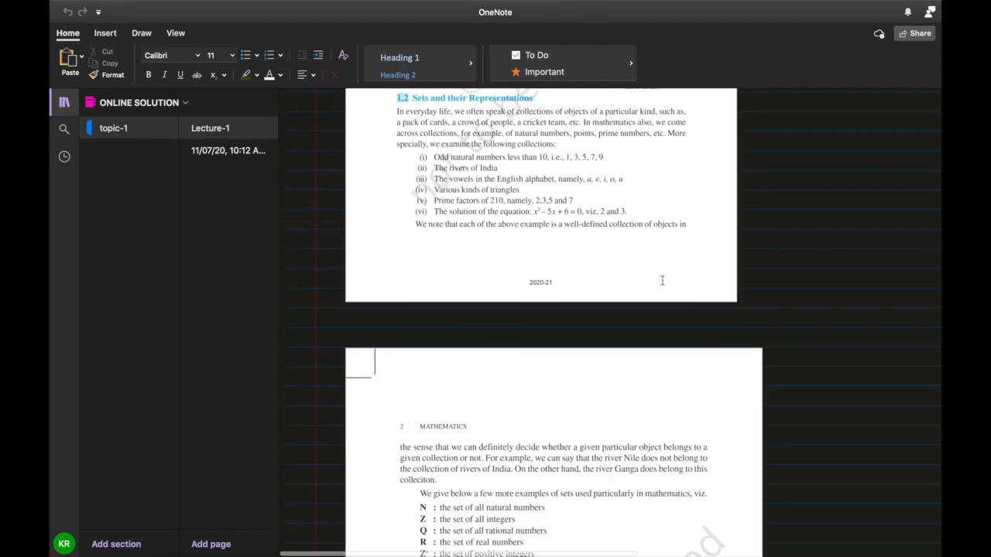
scroll(662, 280, down, 20)
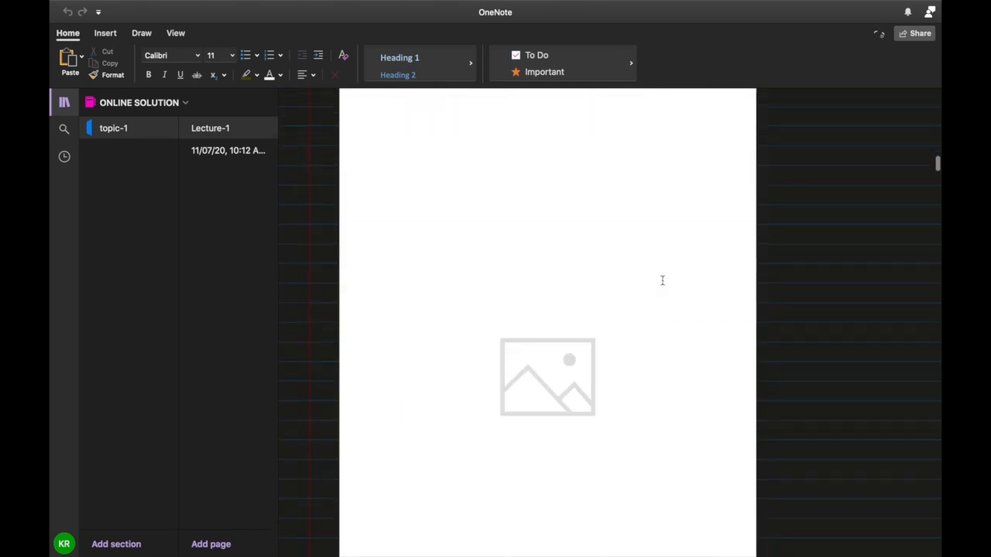
scroll(662, 280, down, 20)
scroll(662, 281, up, 5)
scroll(662, 281, up, 15)
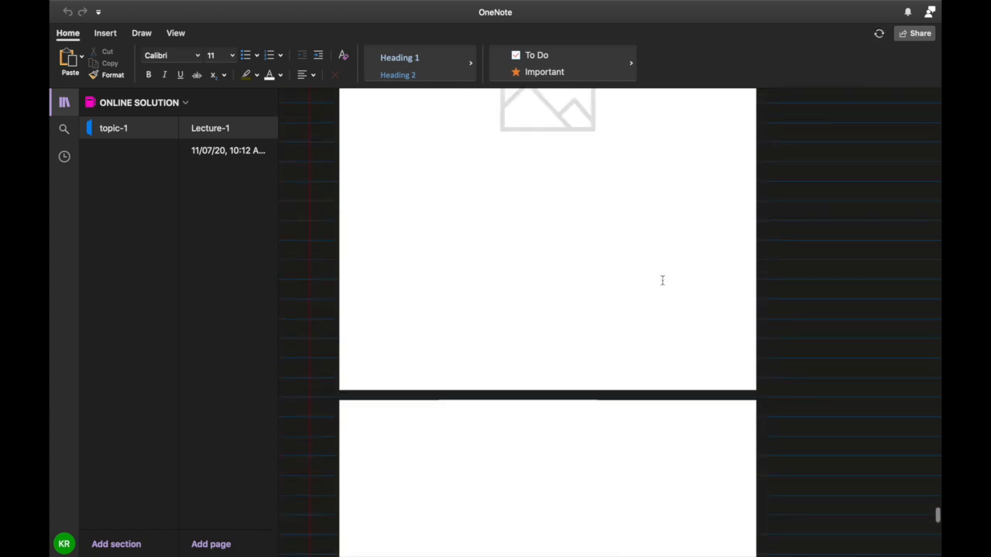
scroll(662, 281, up, 15)
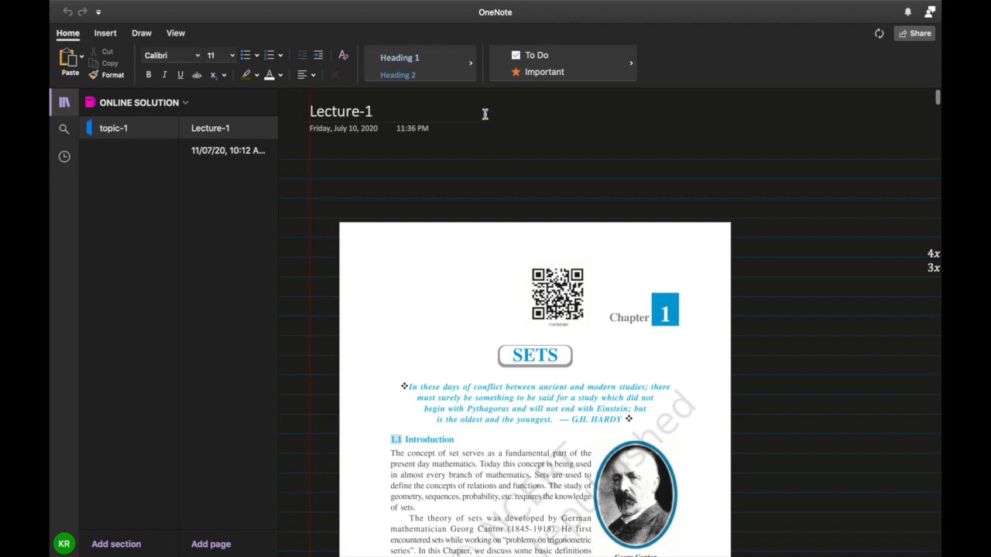
Open the 11/07/20, 10:12 AM Office Lens page and look over its first scanned textbook page.
click(240, 150)
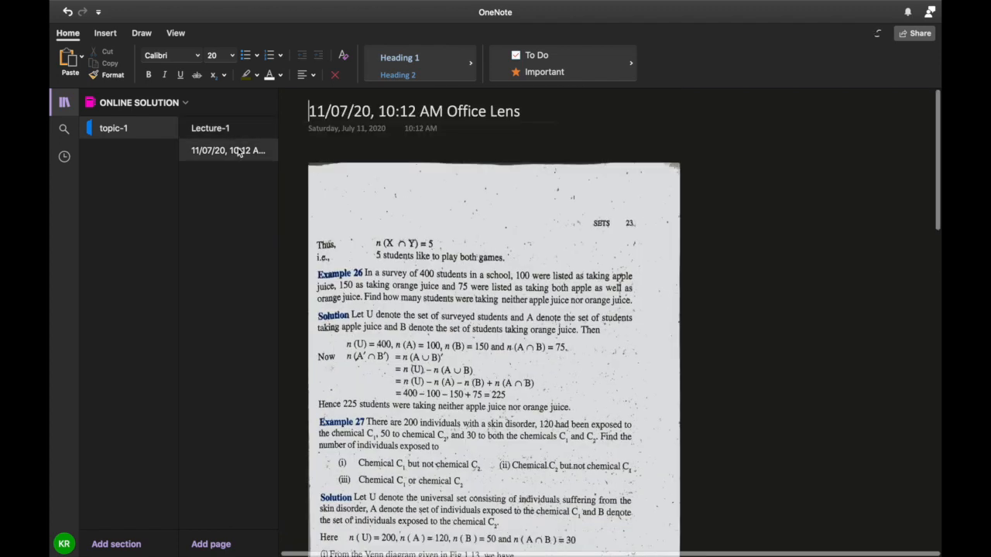
scroll(720, 235, down, 3)
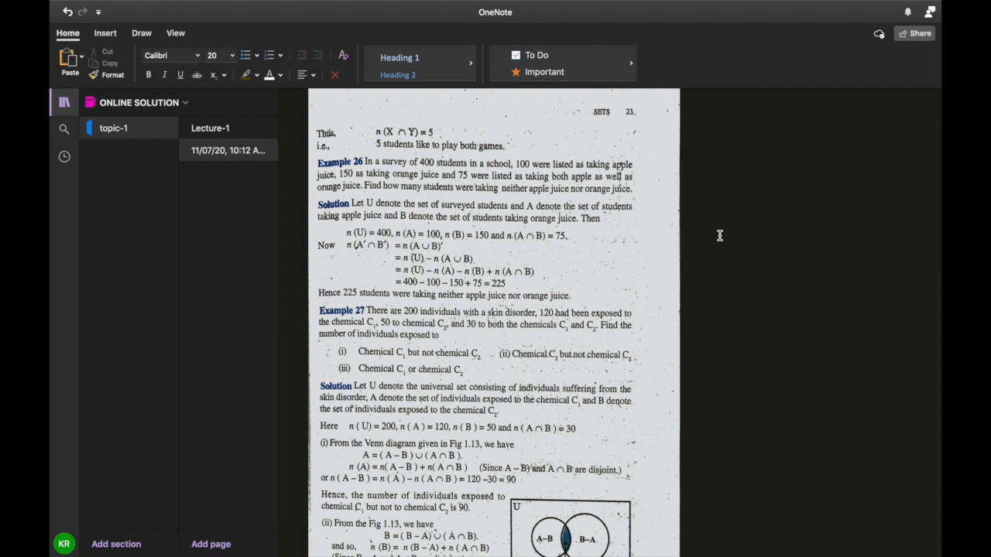
click(581, 448)
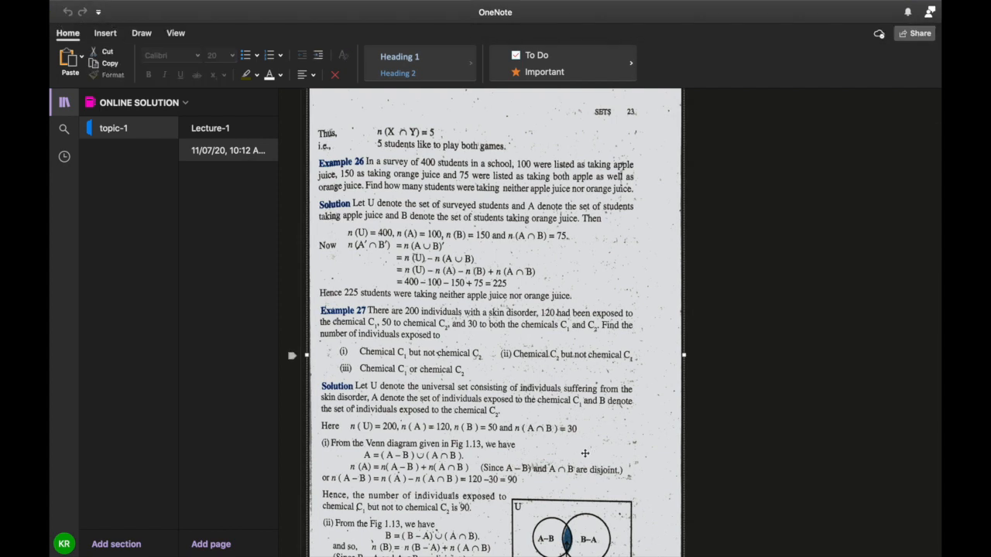
click(728, 301)
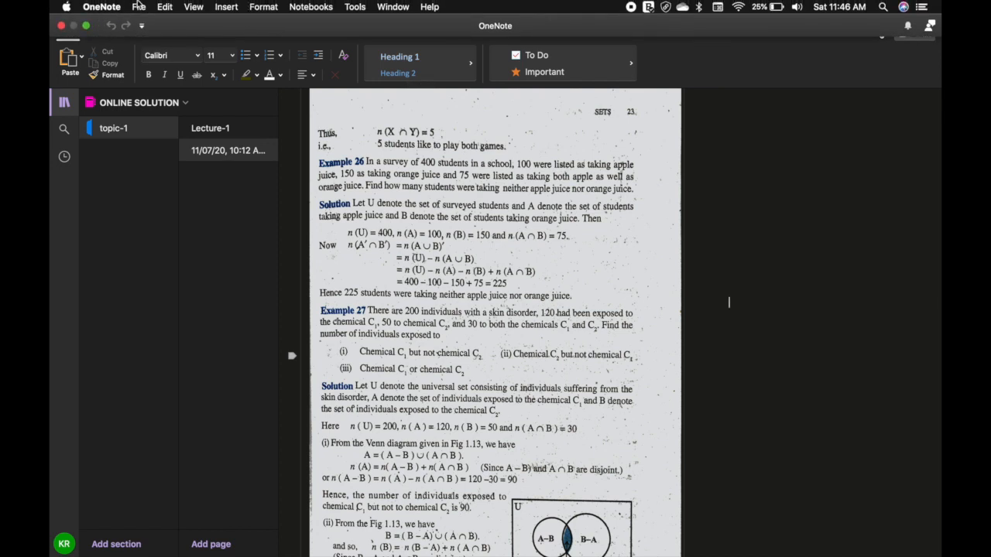
Examine the Save as PDF options and destination folders for the Office Lens page, cancelling the export with Lecture-1 reopened.
click(139, 6)
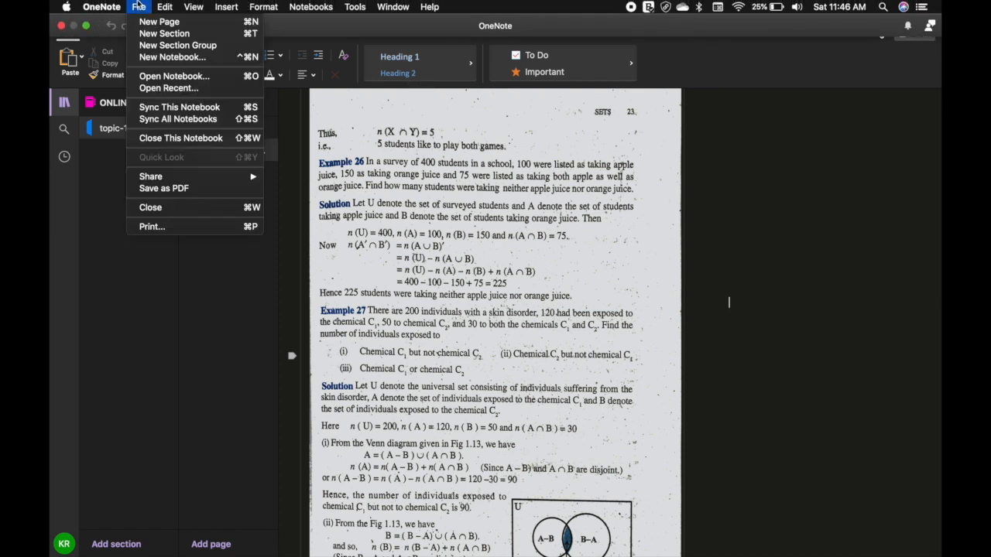
mouse_move(172, 180)
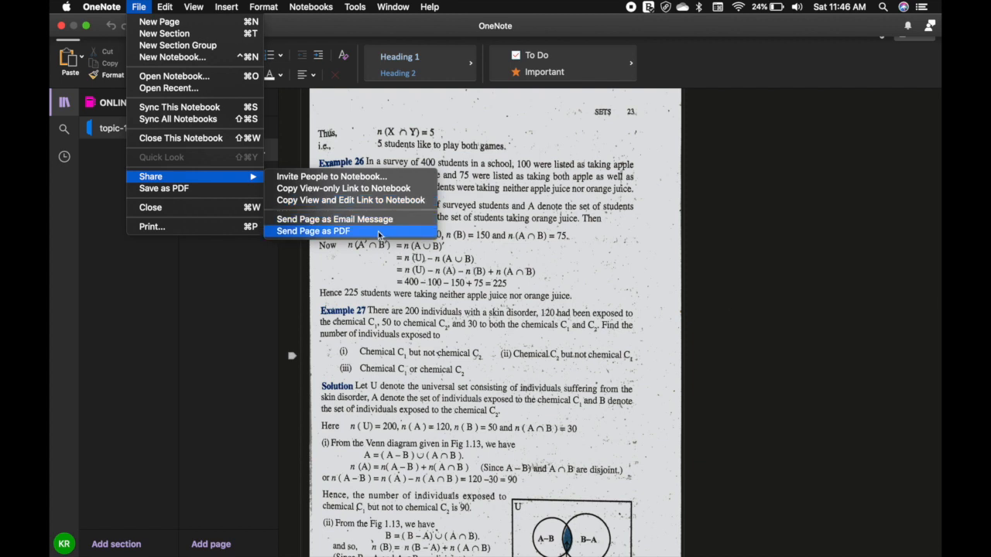
click(243, 193)
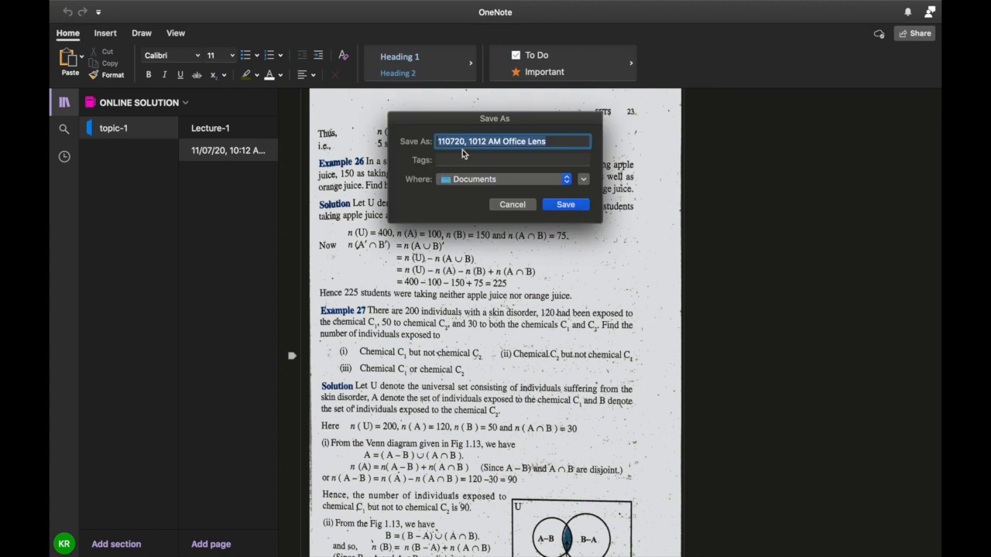
click(529, 180)
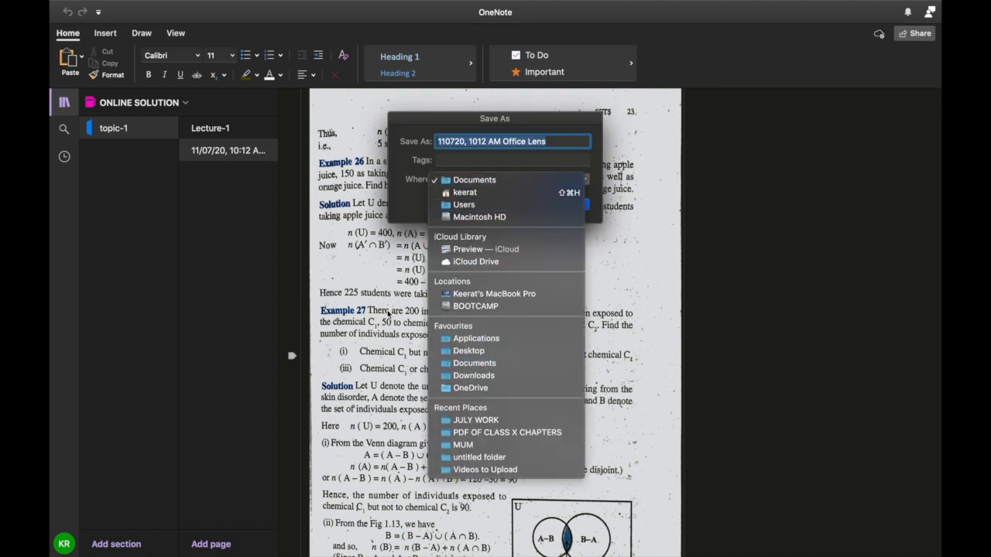
click(388, 313)
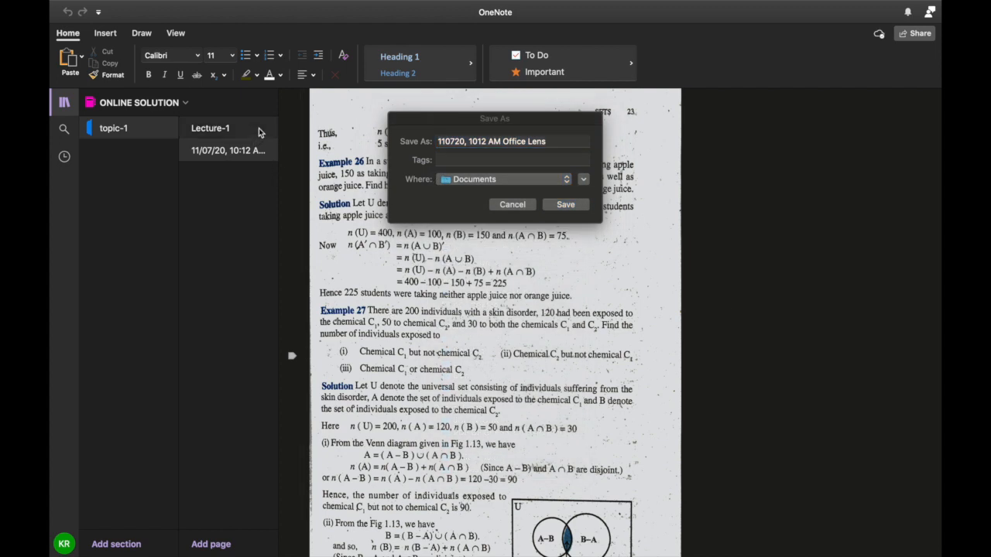
click(258, 127)
click(512, 205)
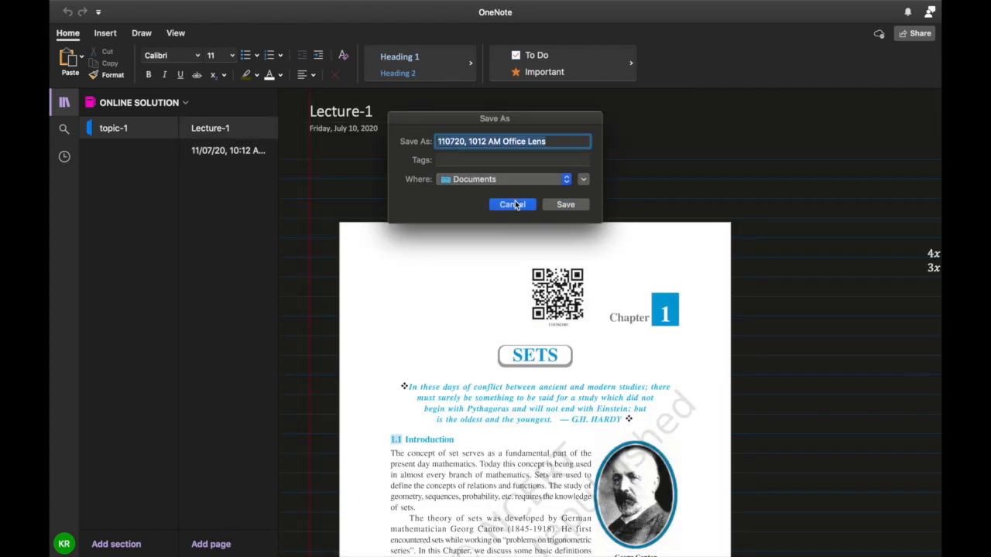